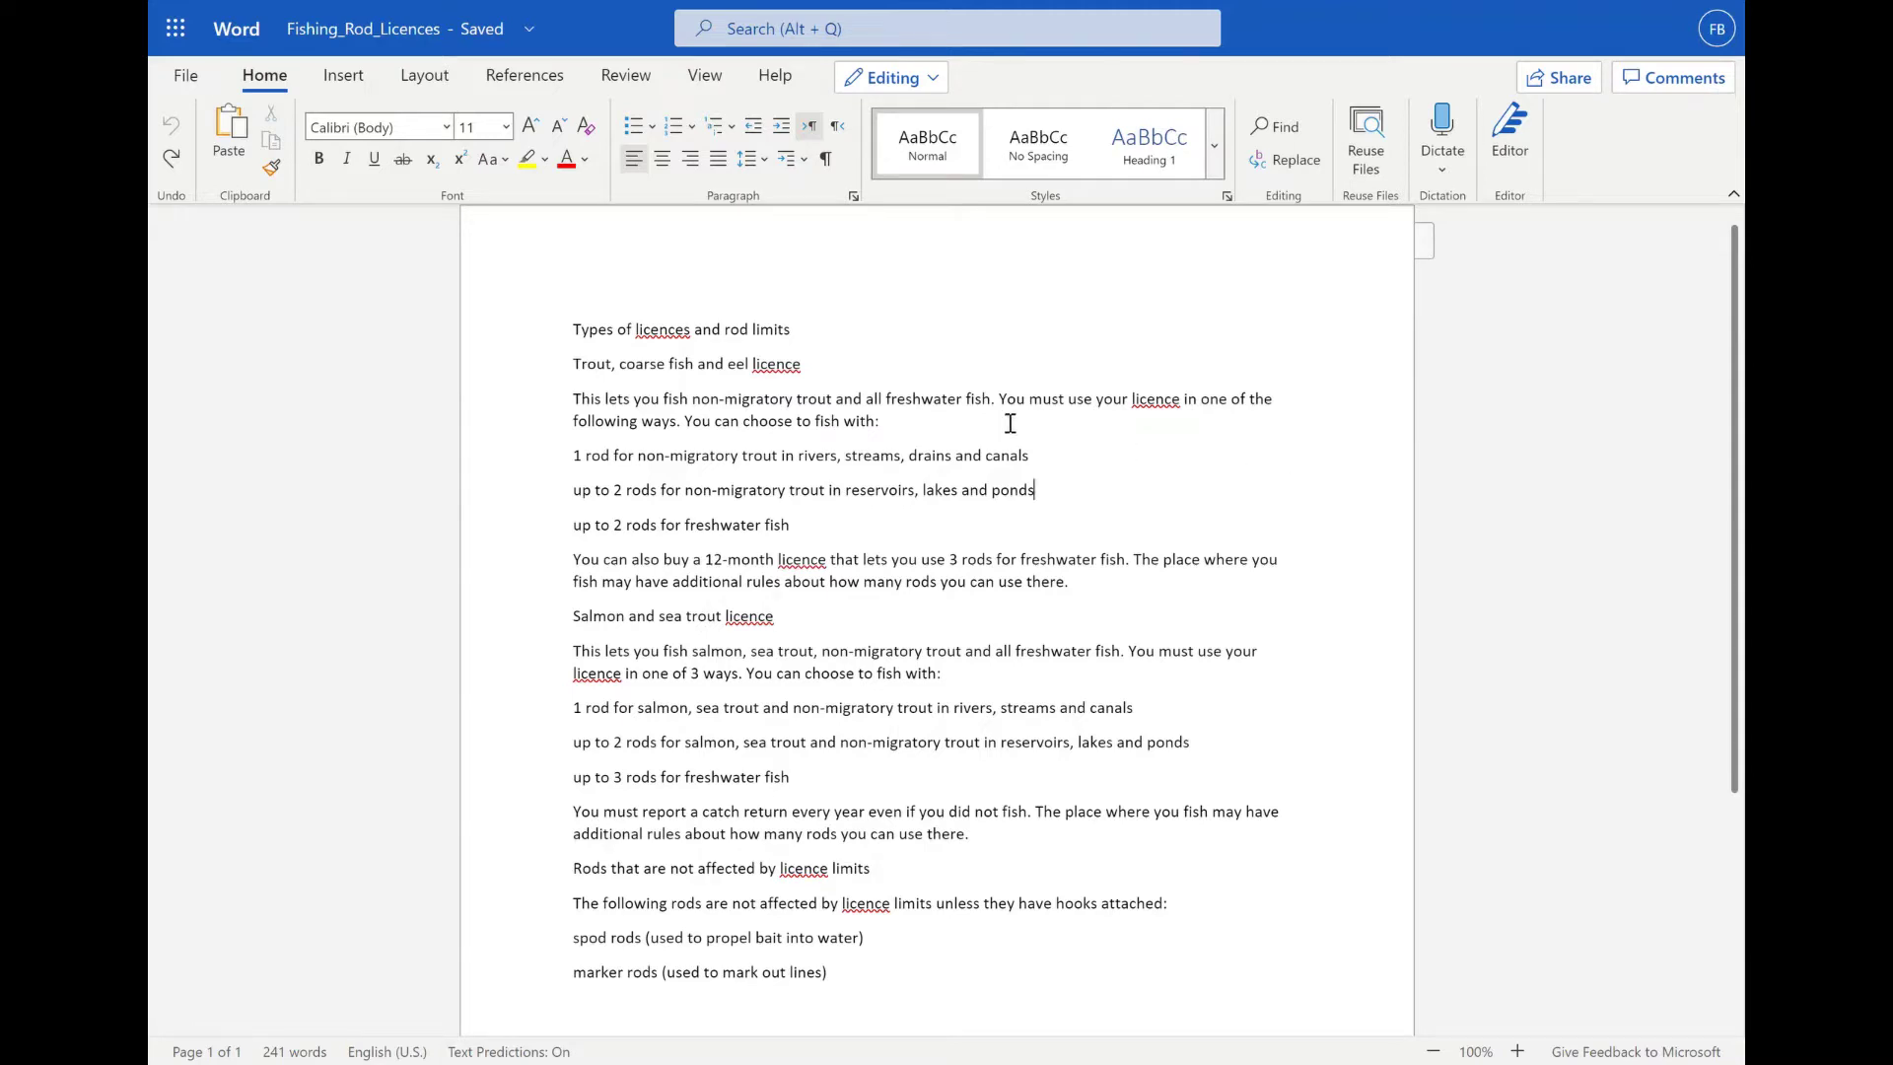
Set the proofing language of all document text to English (U.K.).
scroll(936, 415, down, 1)
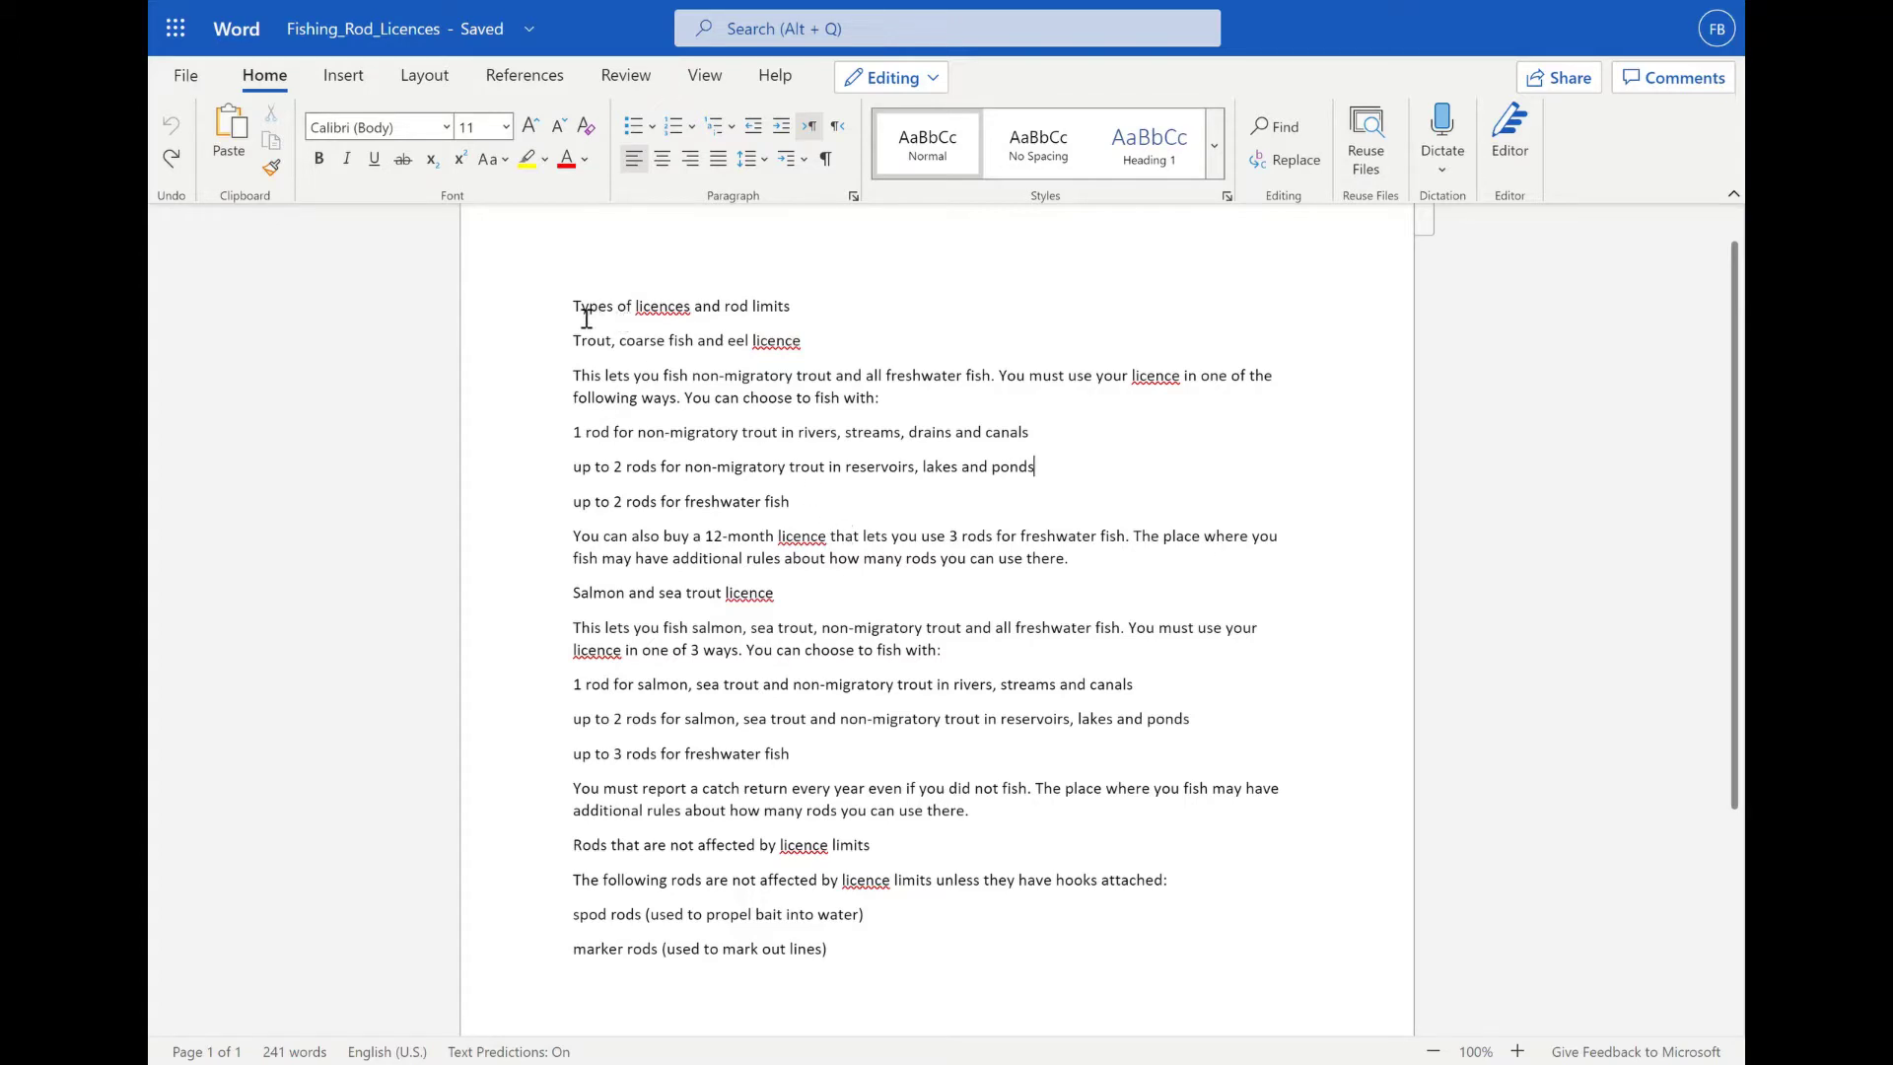
mouse_move(587, 317)
mouse_down()
mouse_move(799, 623)
mouse_move(859, 849)
mouse_move(857, 954)
mouse_up()
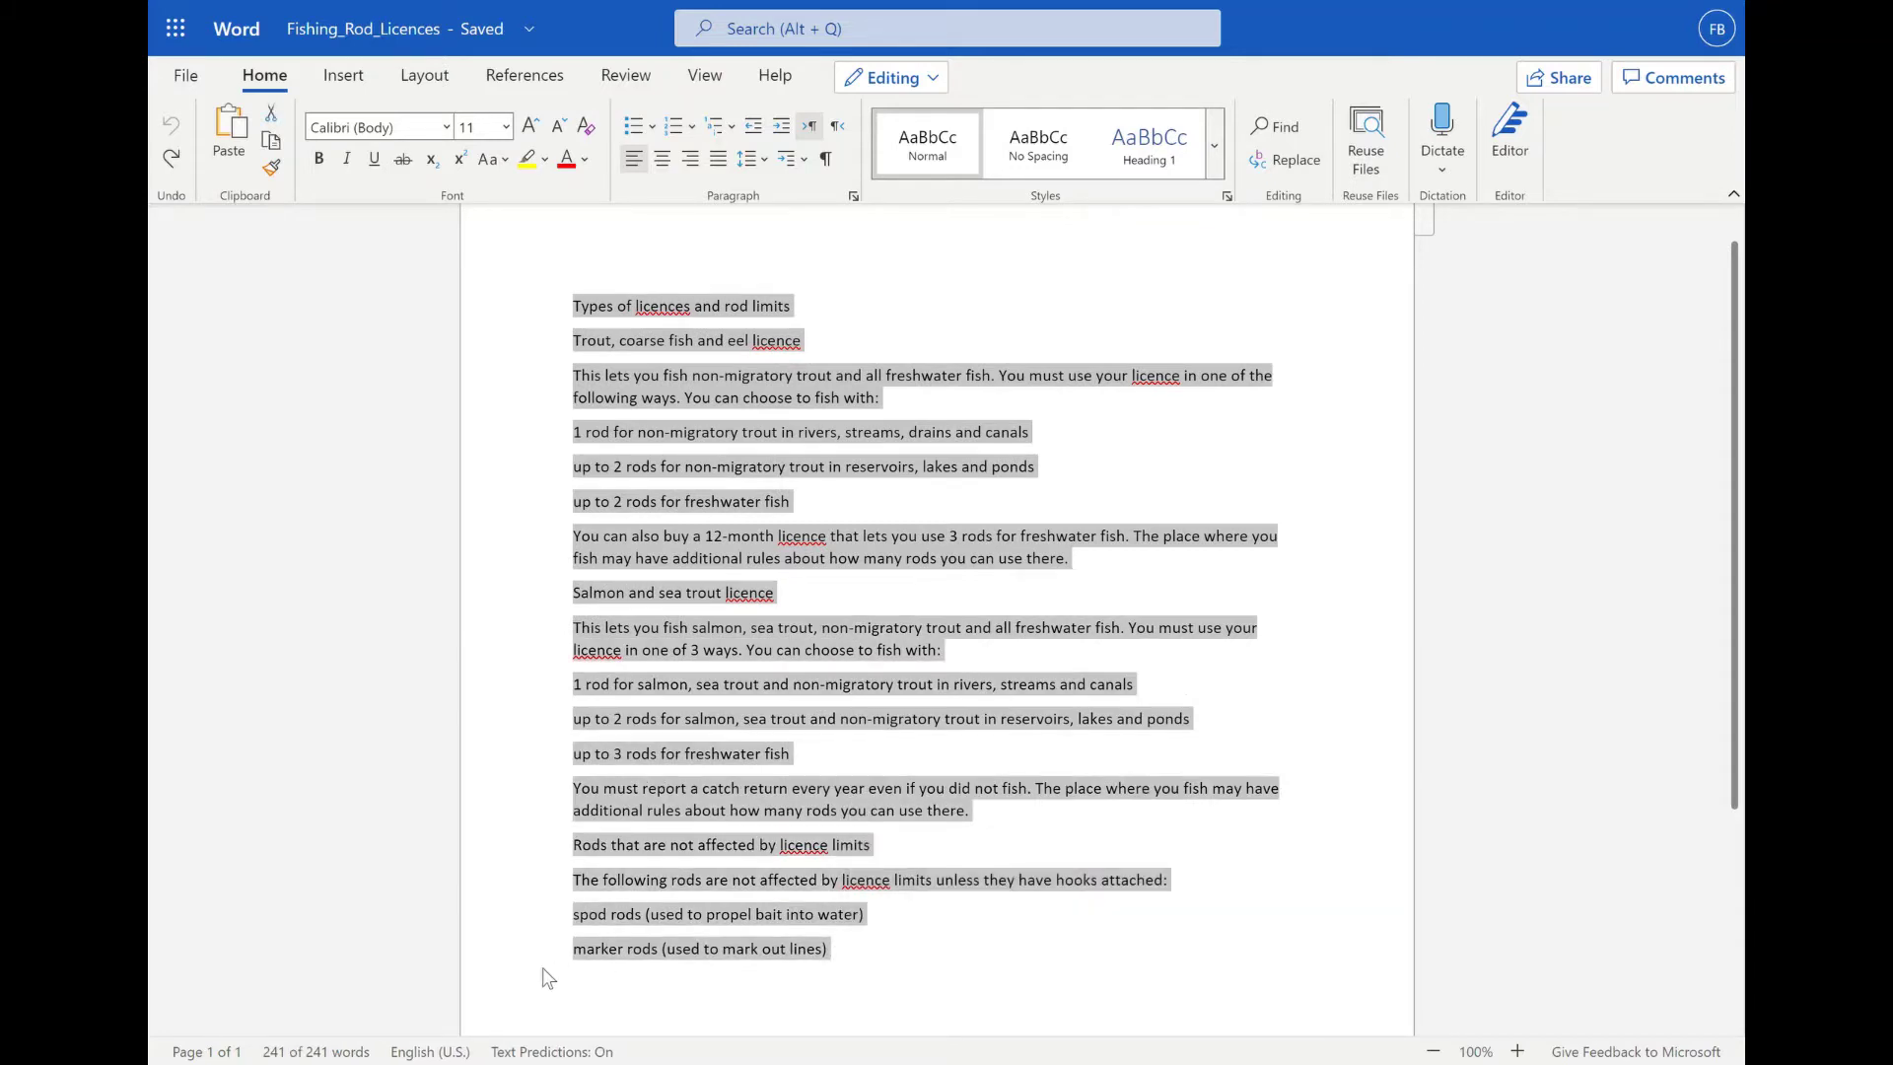
click(429, 1052)
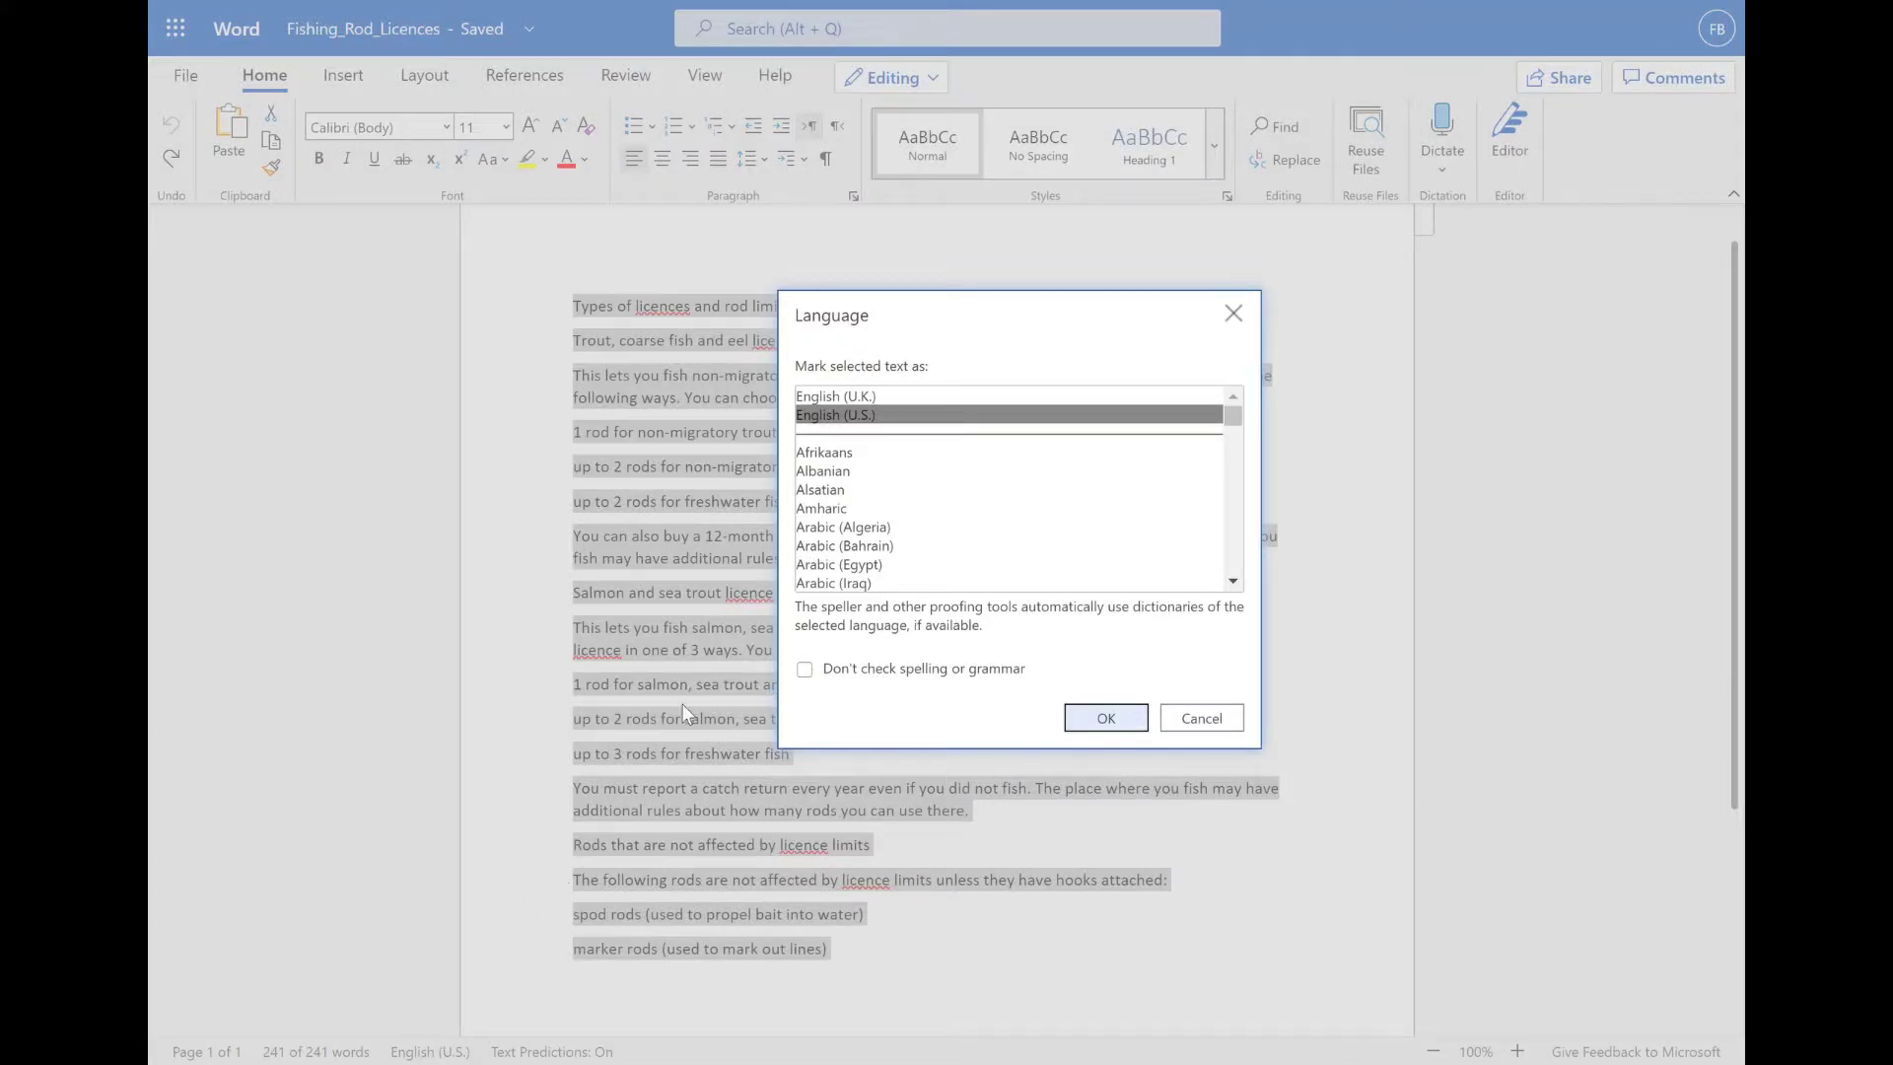
click(897, 394)
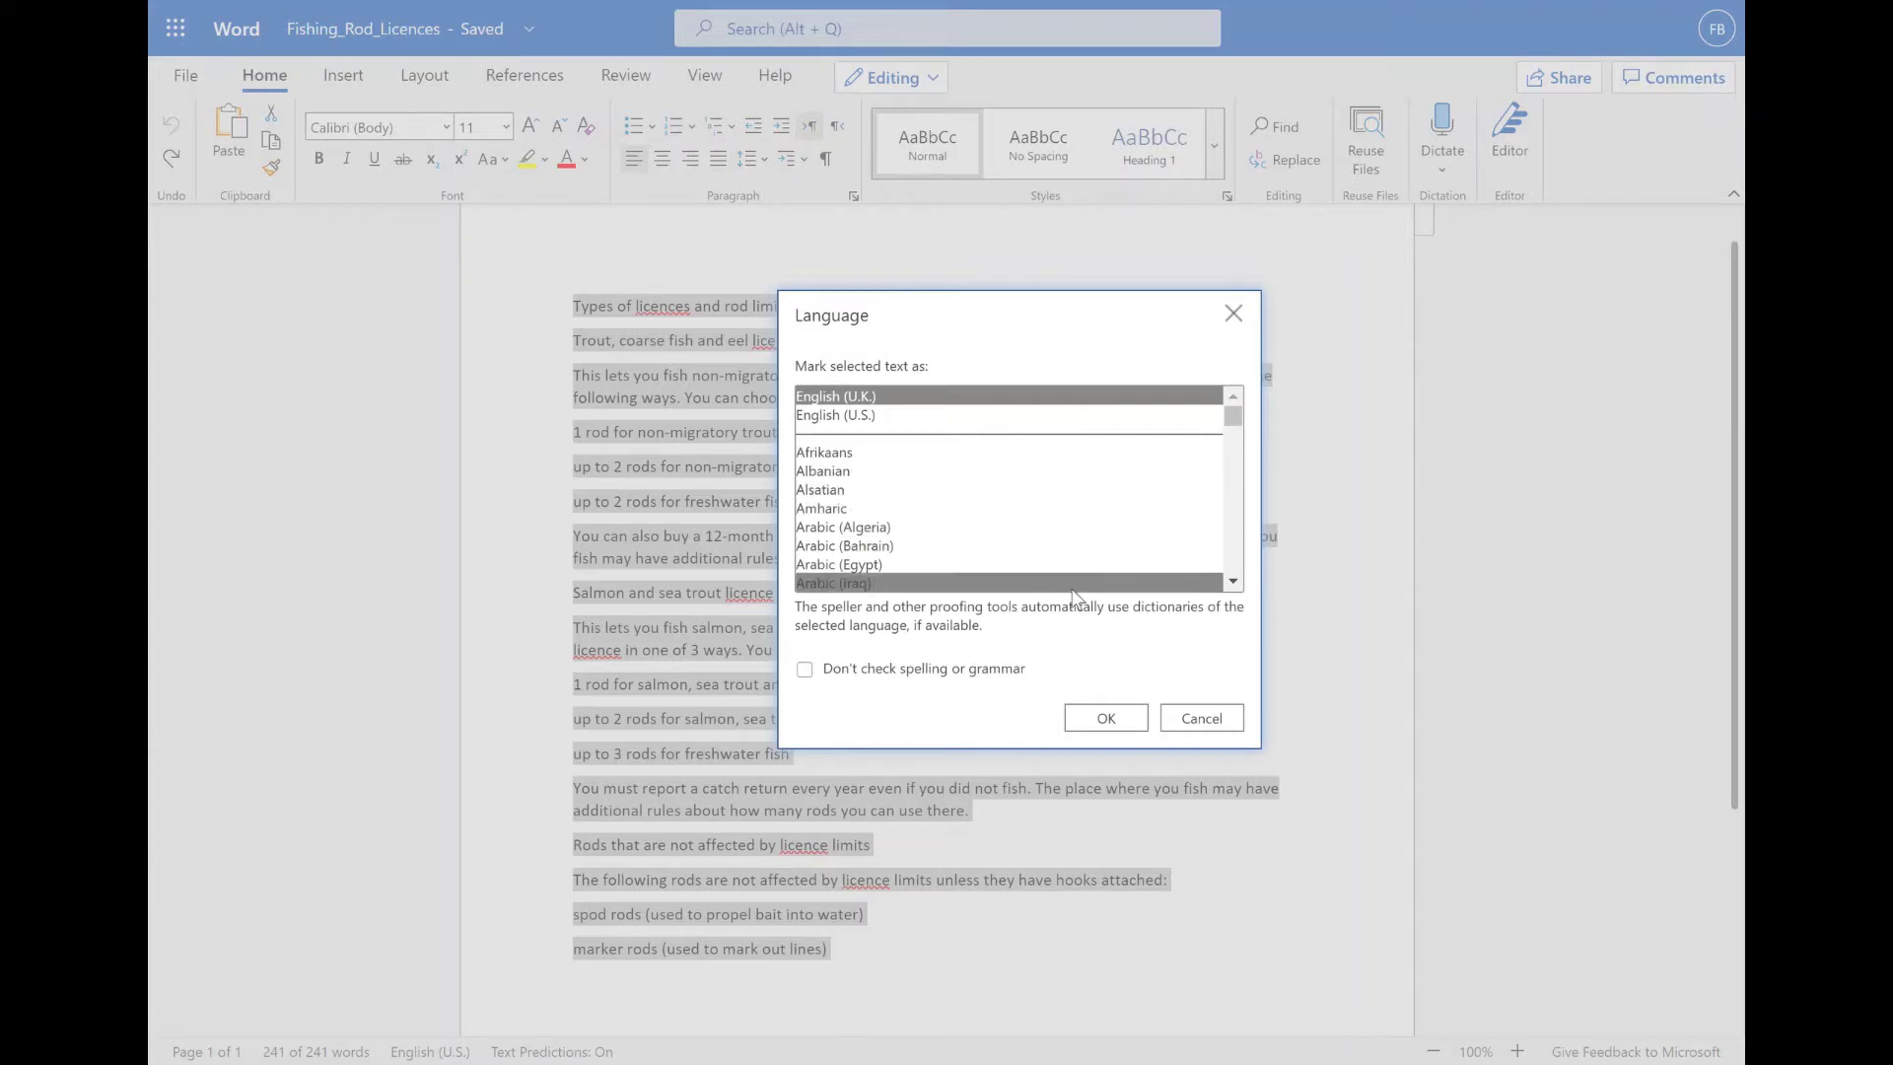
click(1104, 719)
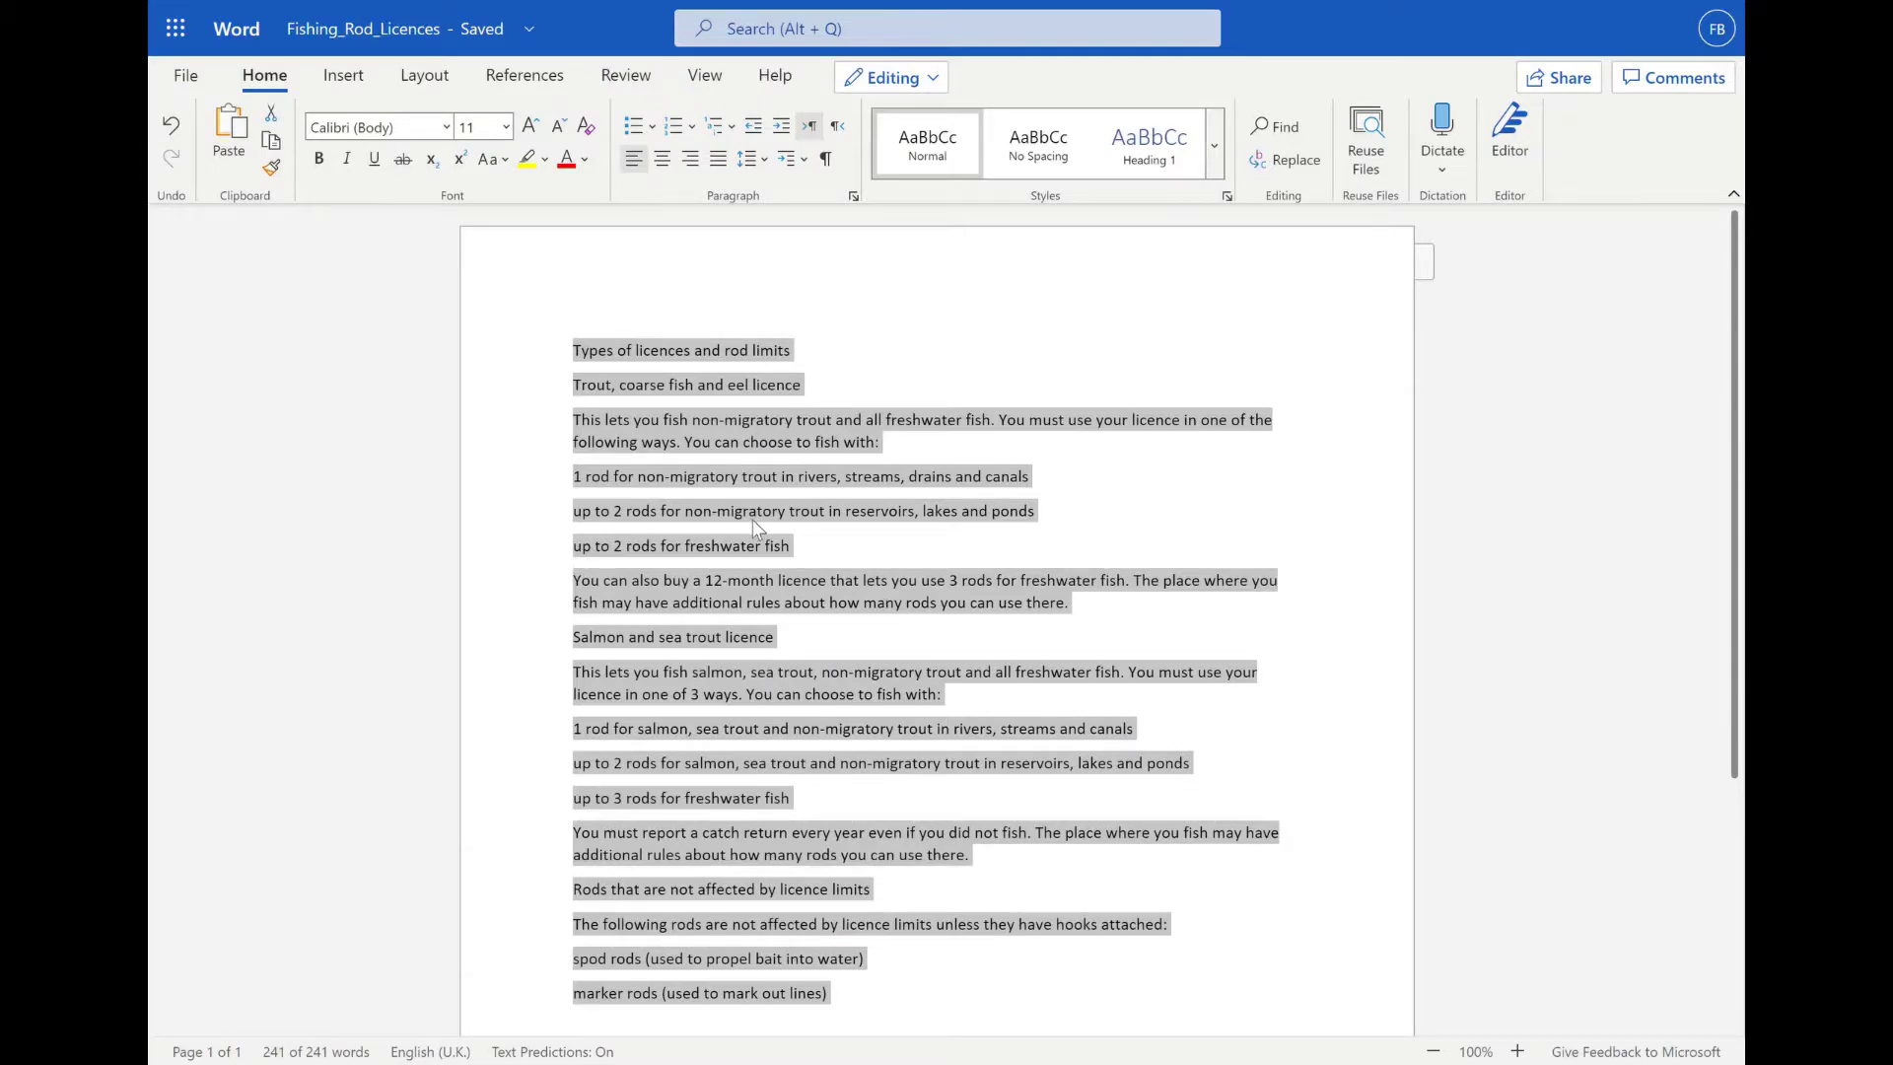
Format the title 'Types of licences and rod limits' as bold, 20 pt.
click(756, 521)
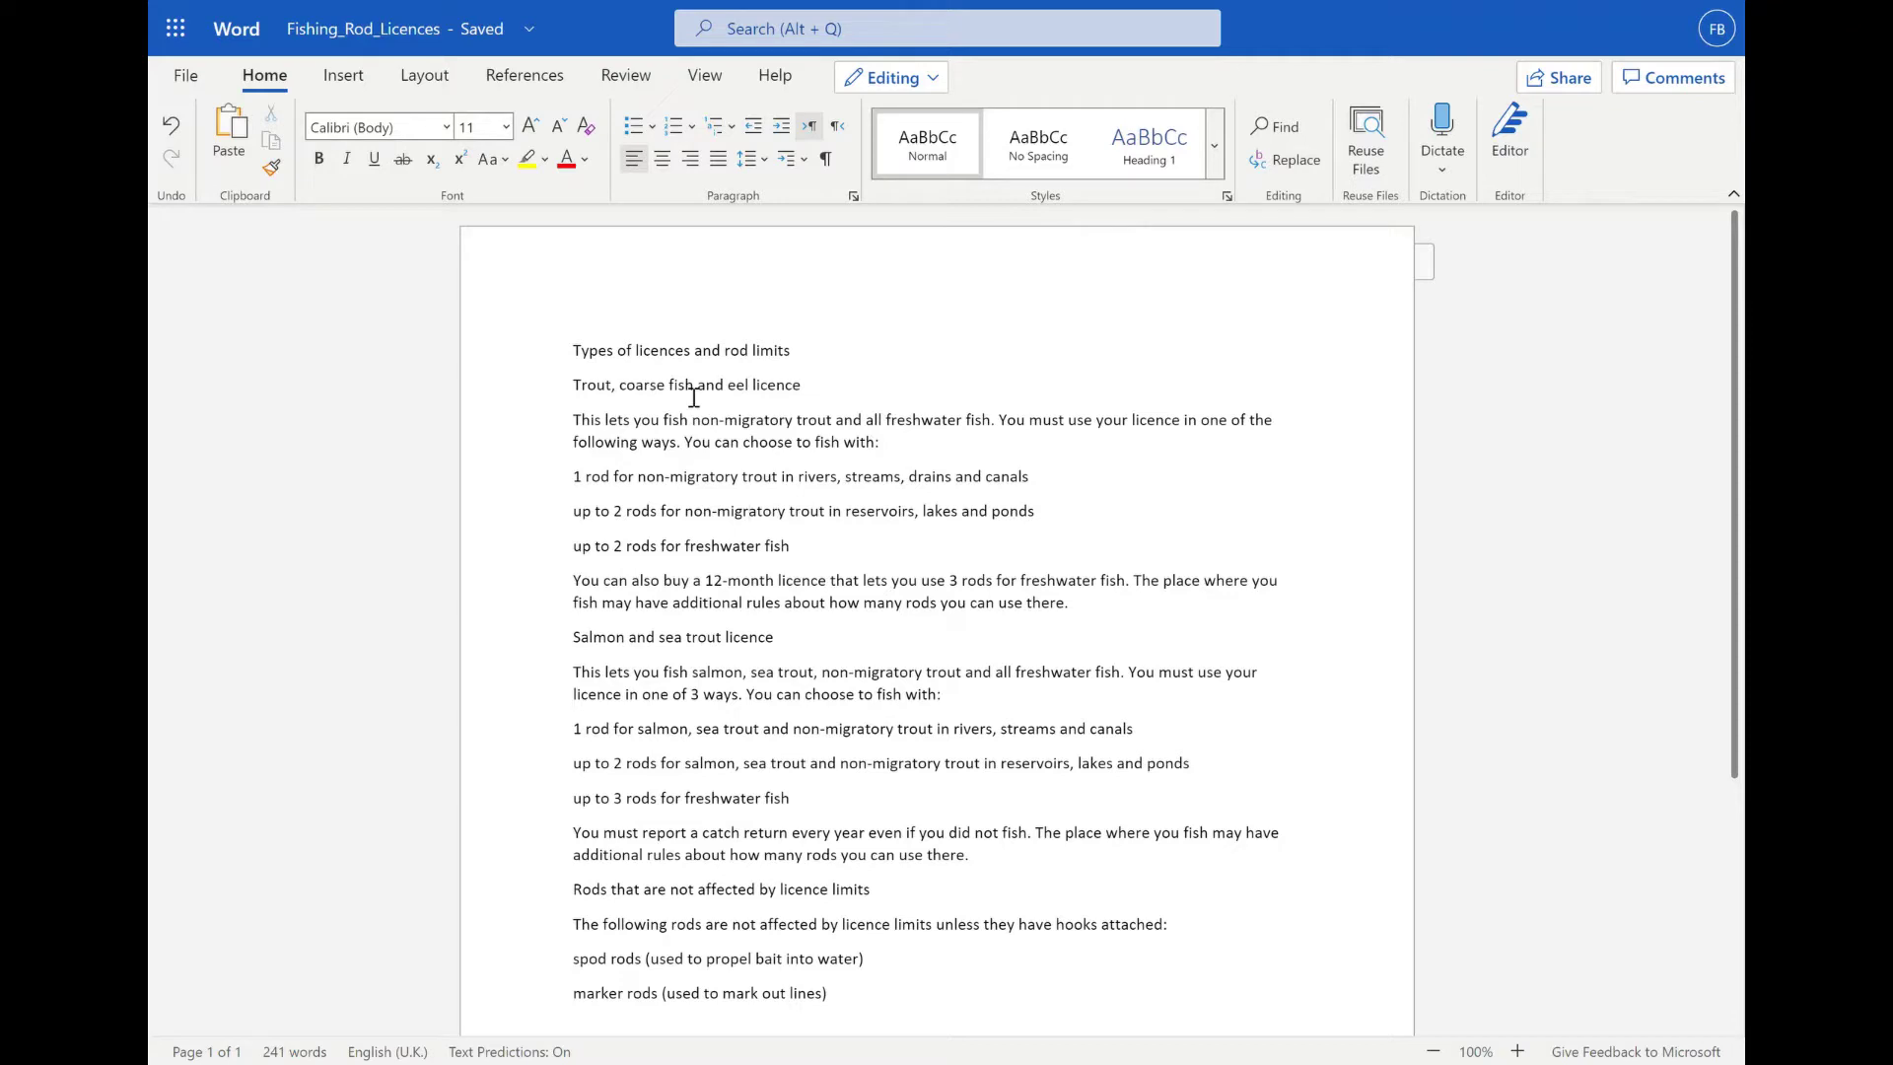
triple_click(687, 360)
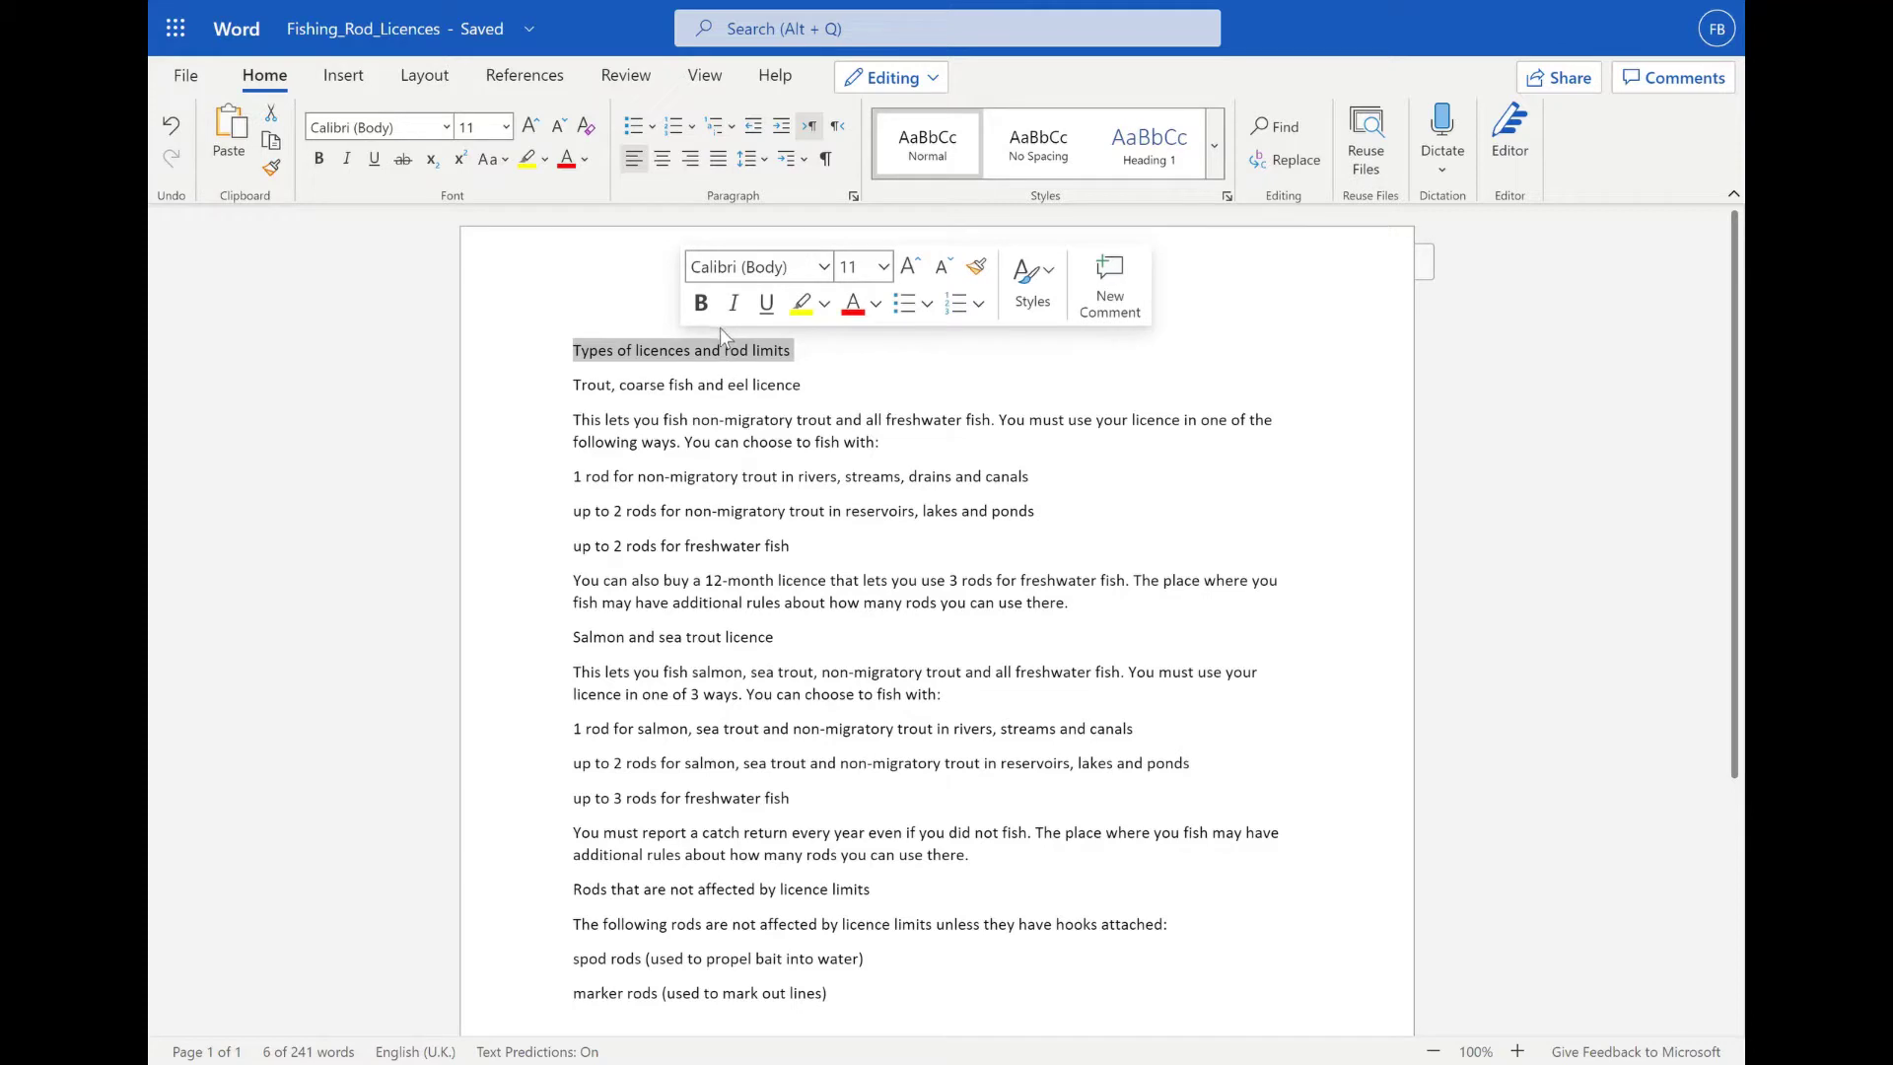
click(700, 303)
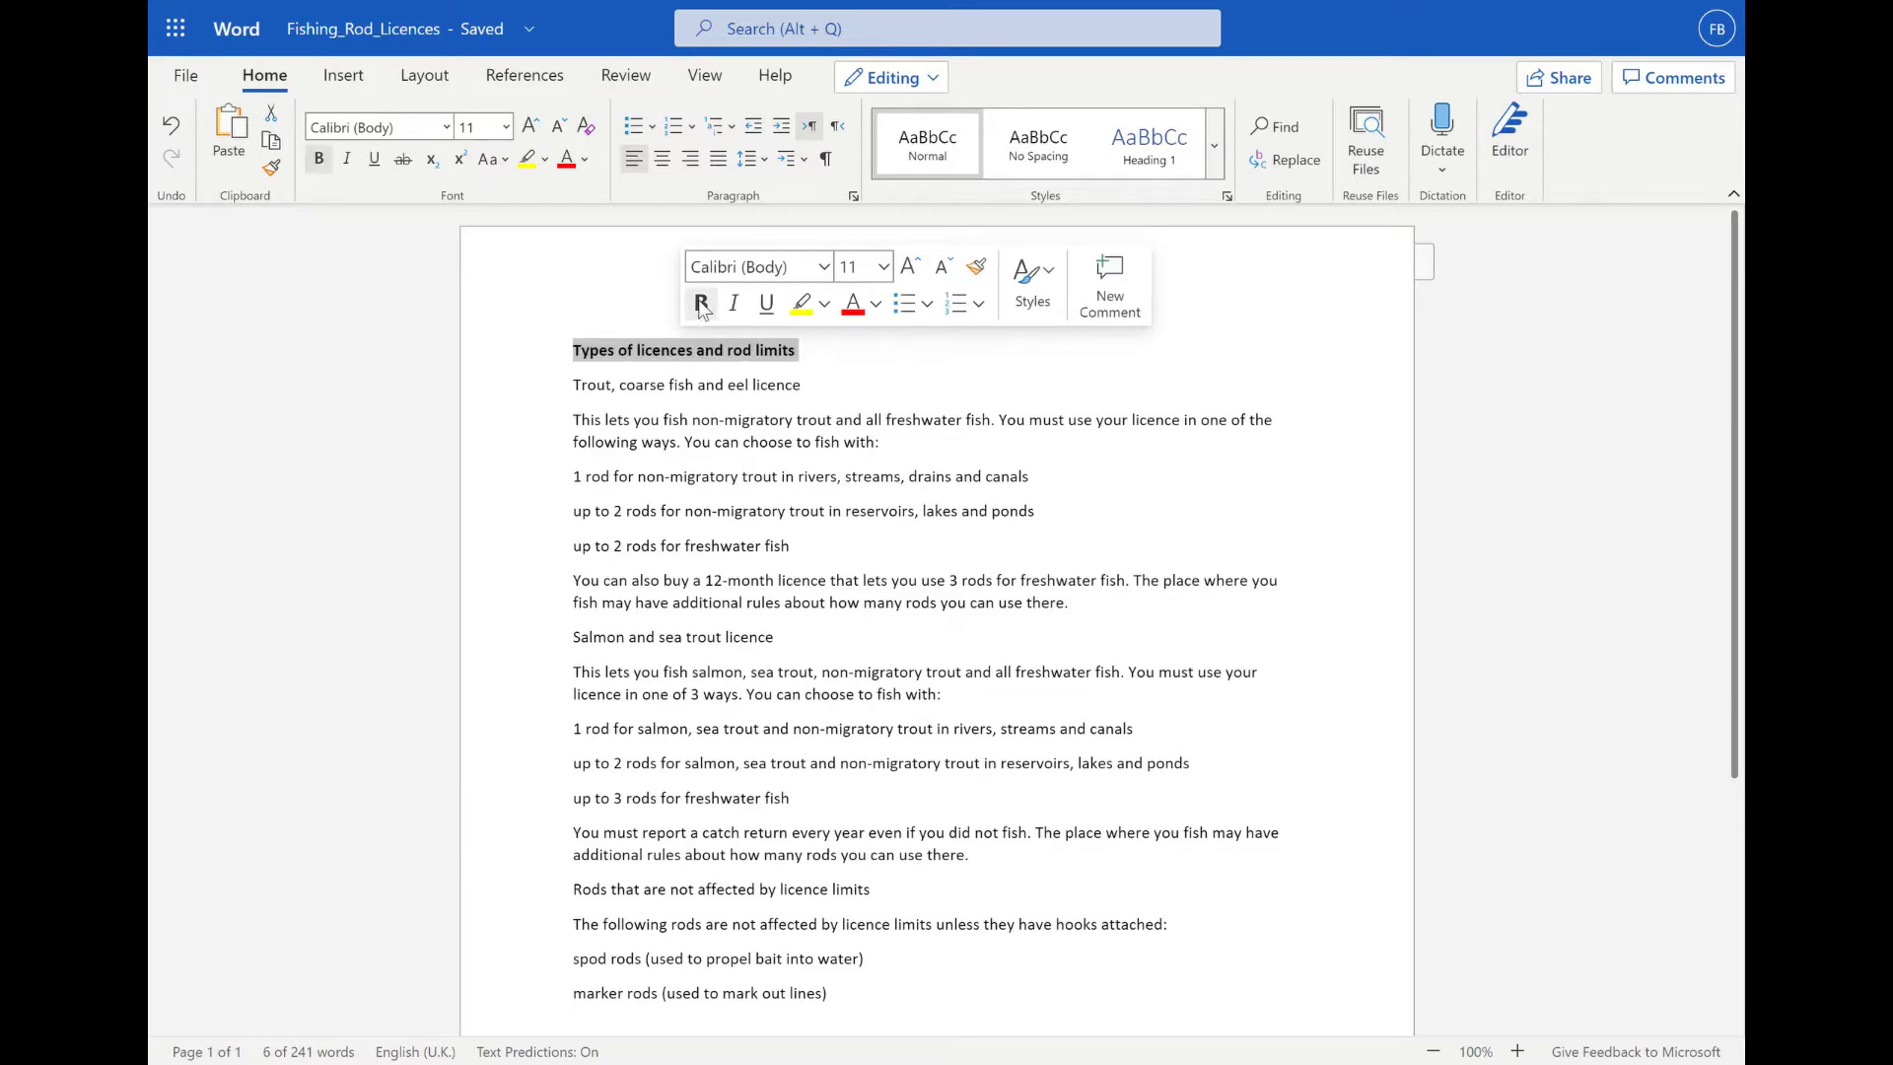
click(883, 267)
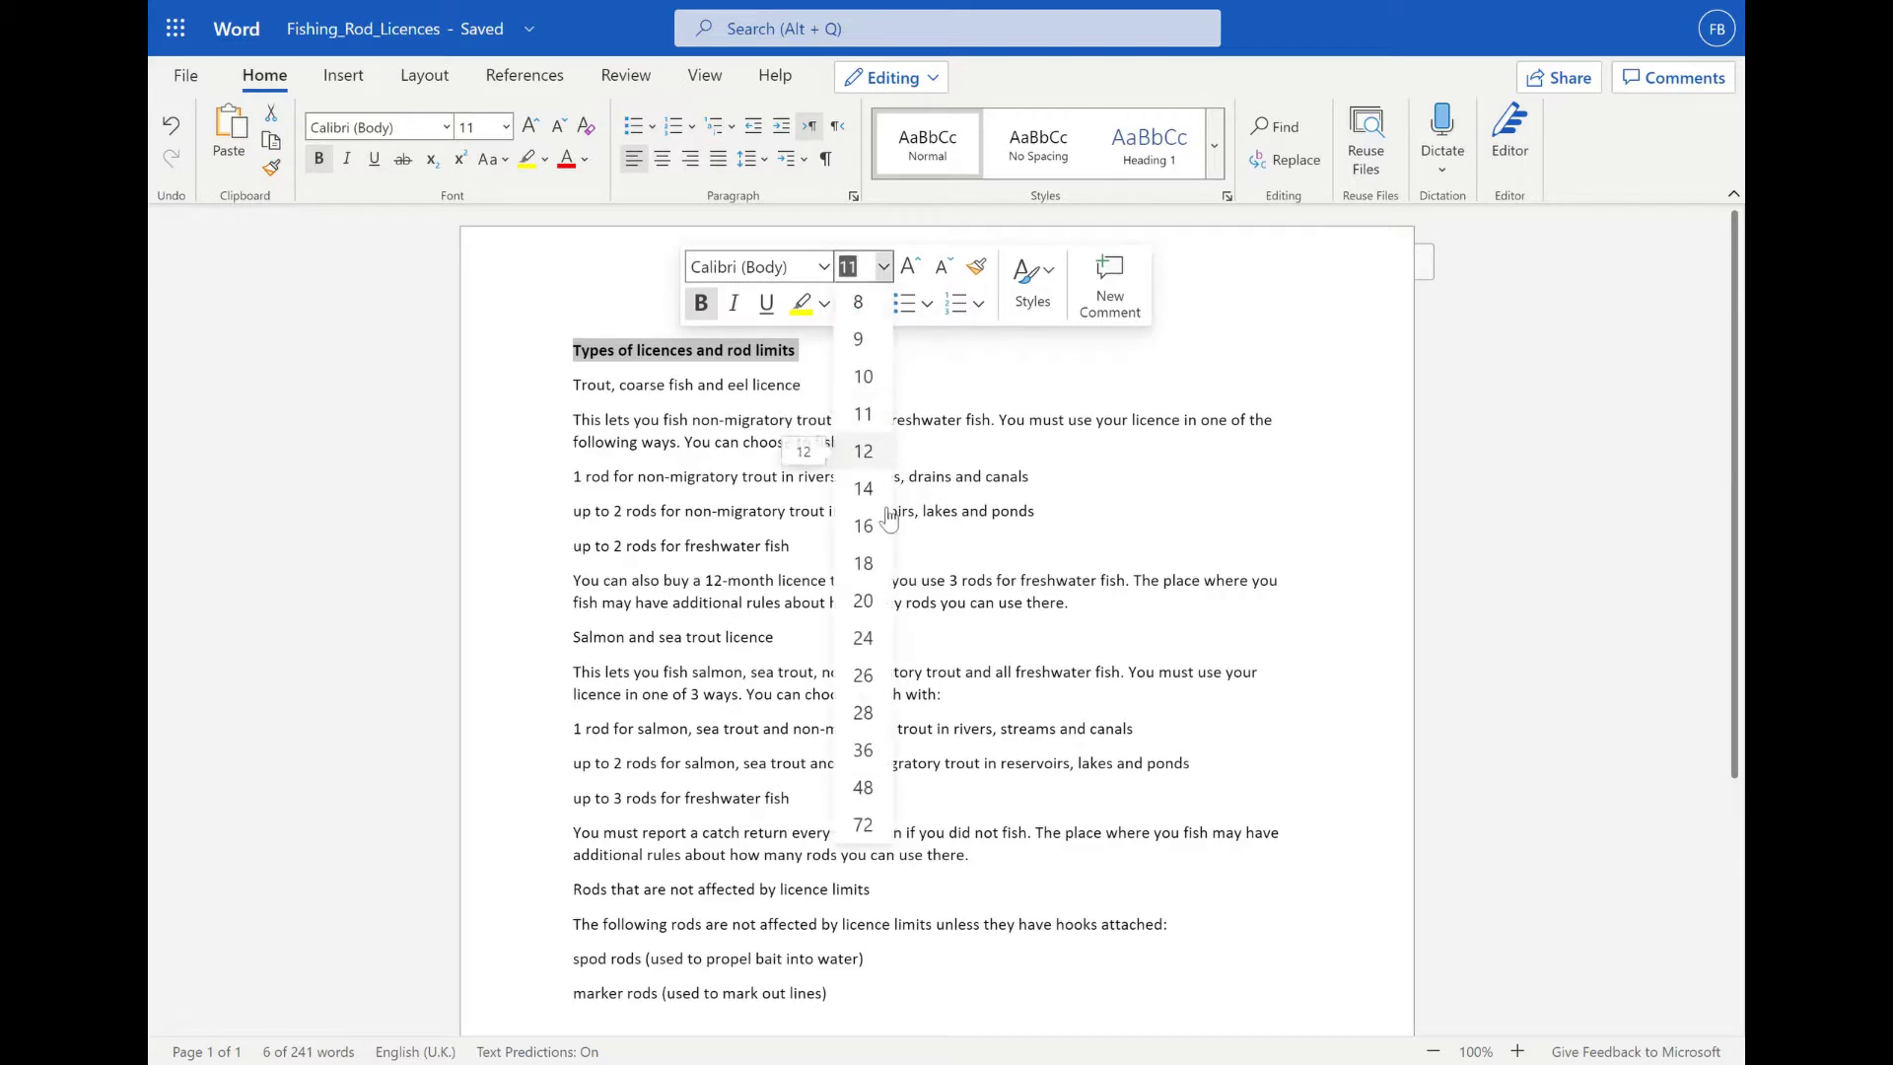
click(880, 602)
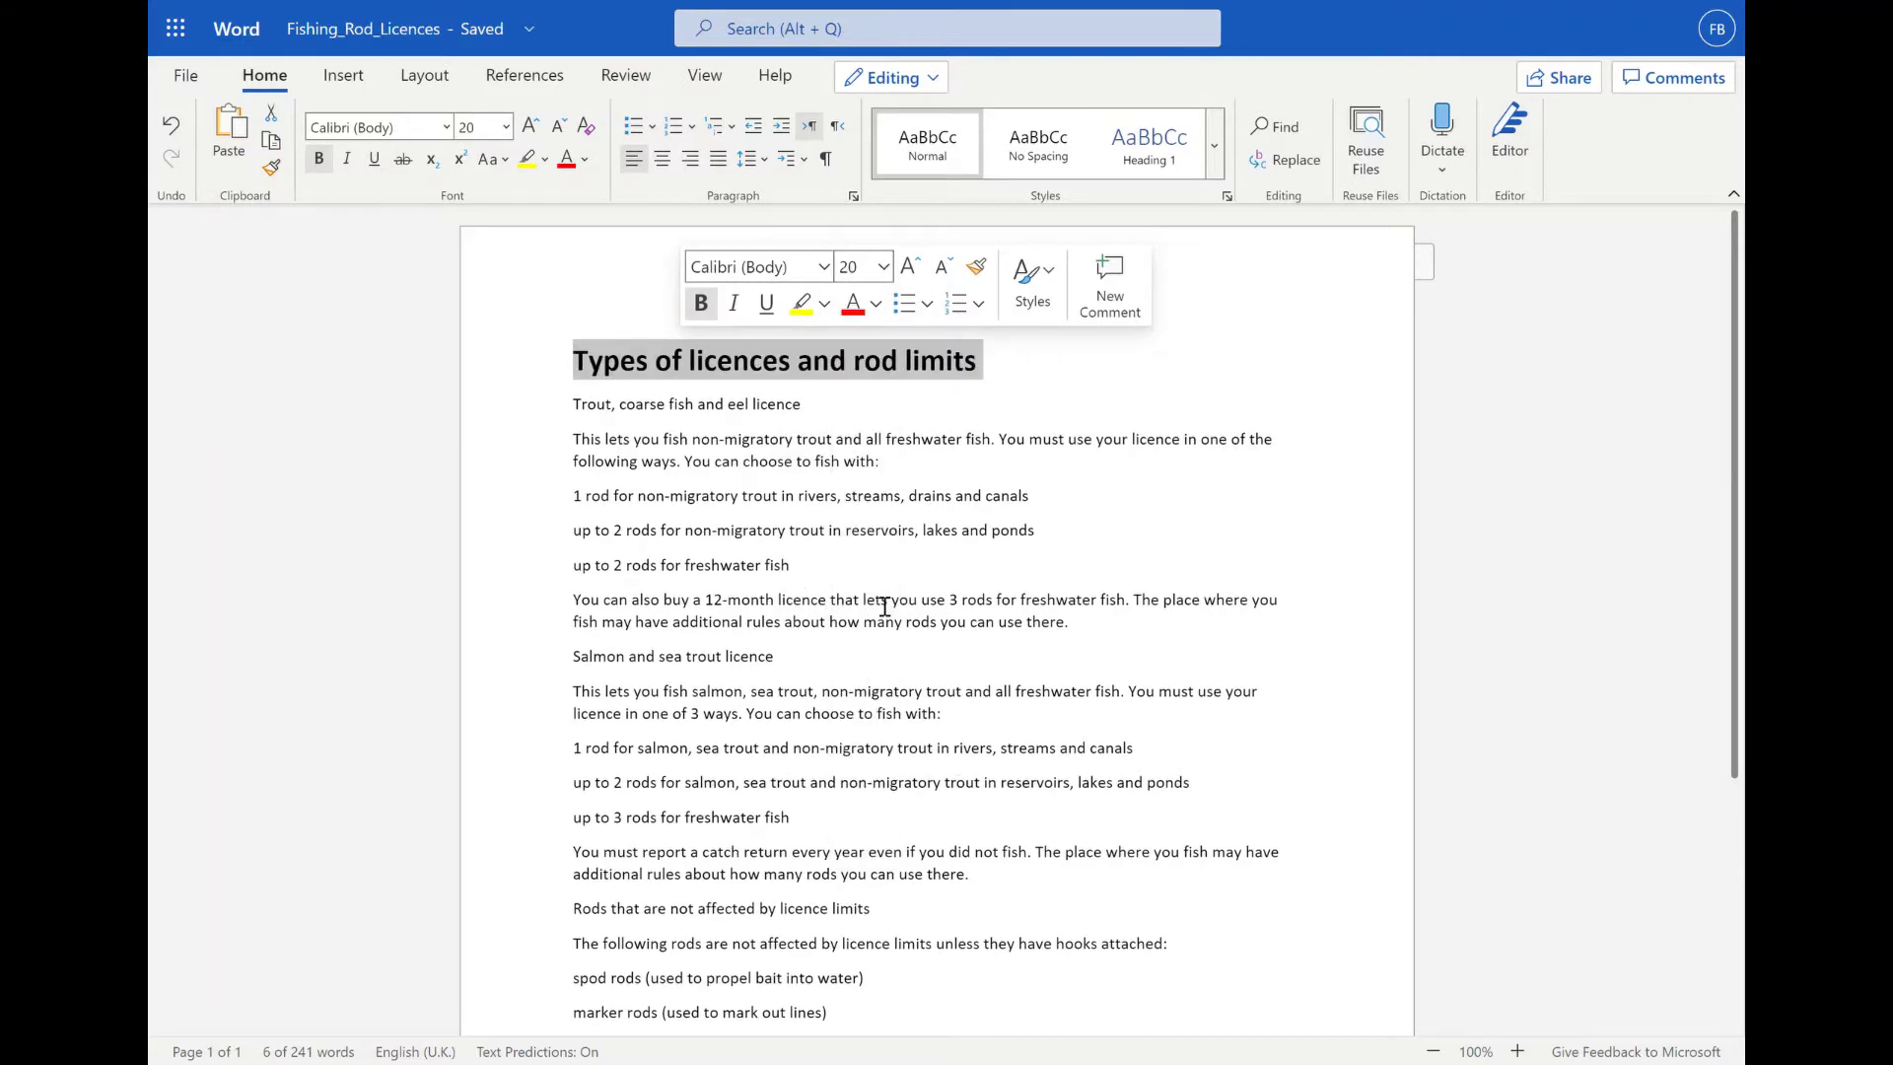
click(674, 408)
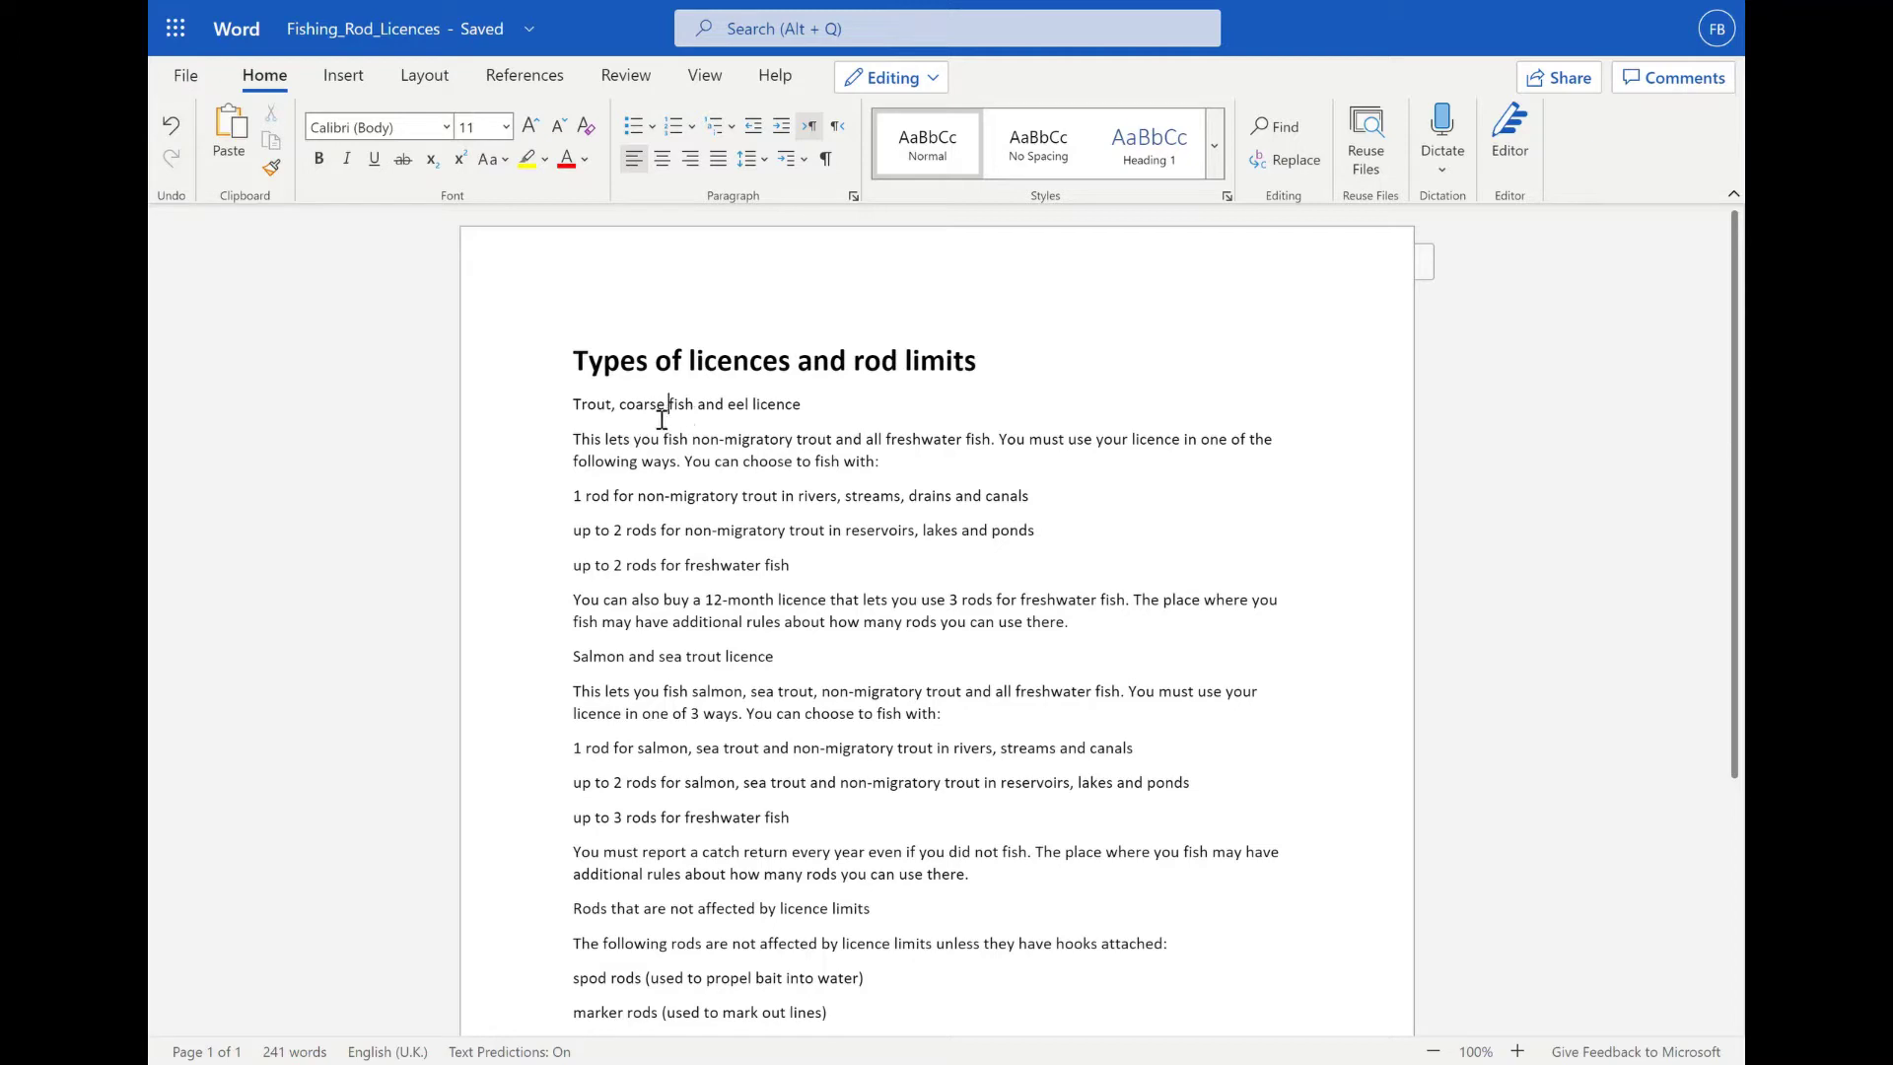
Make the 'Trout, coarse fish and eel licence' subheading bold at 16 pt.
triple_click(660, 419)
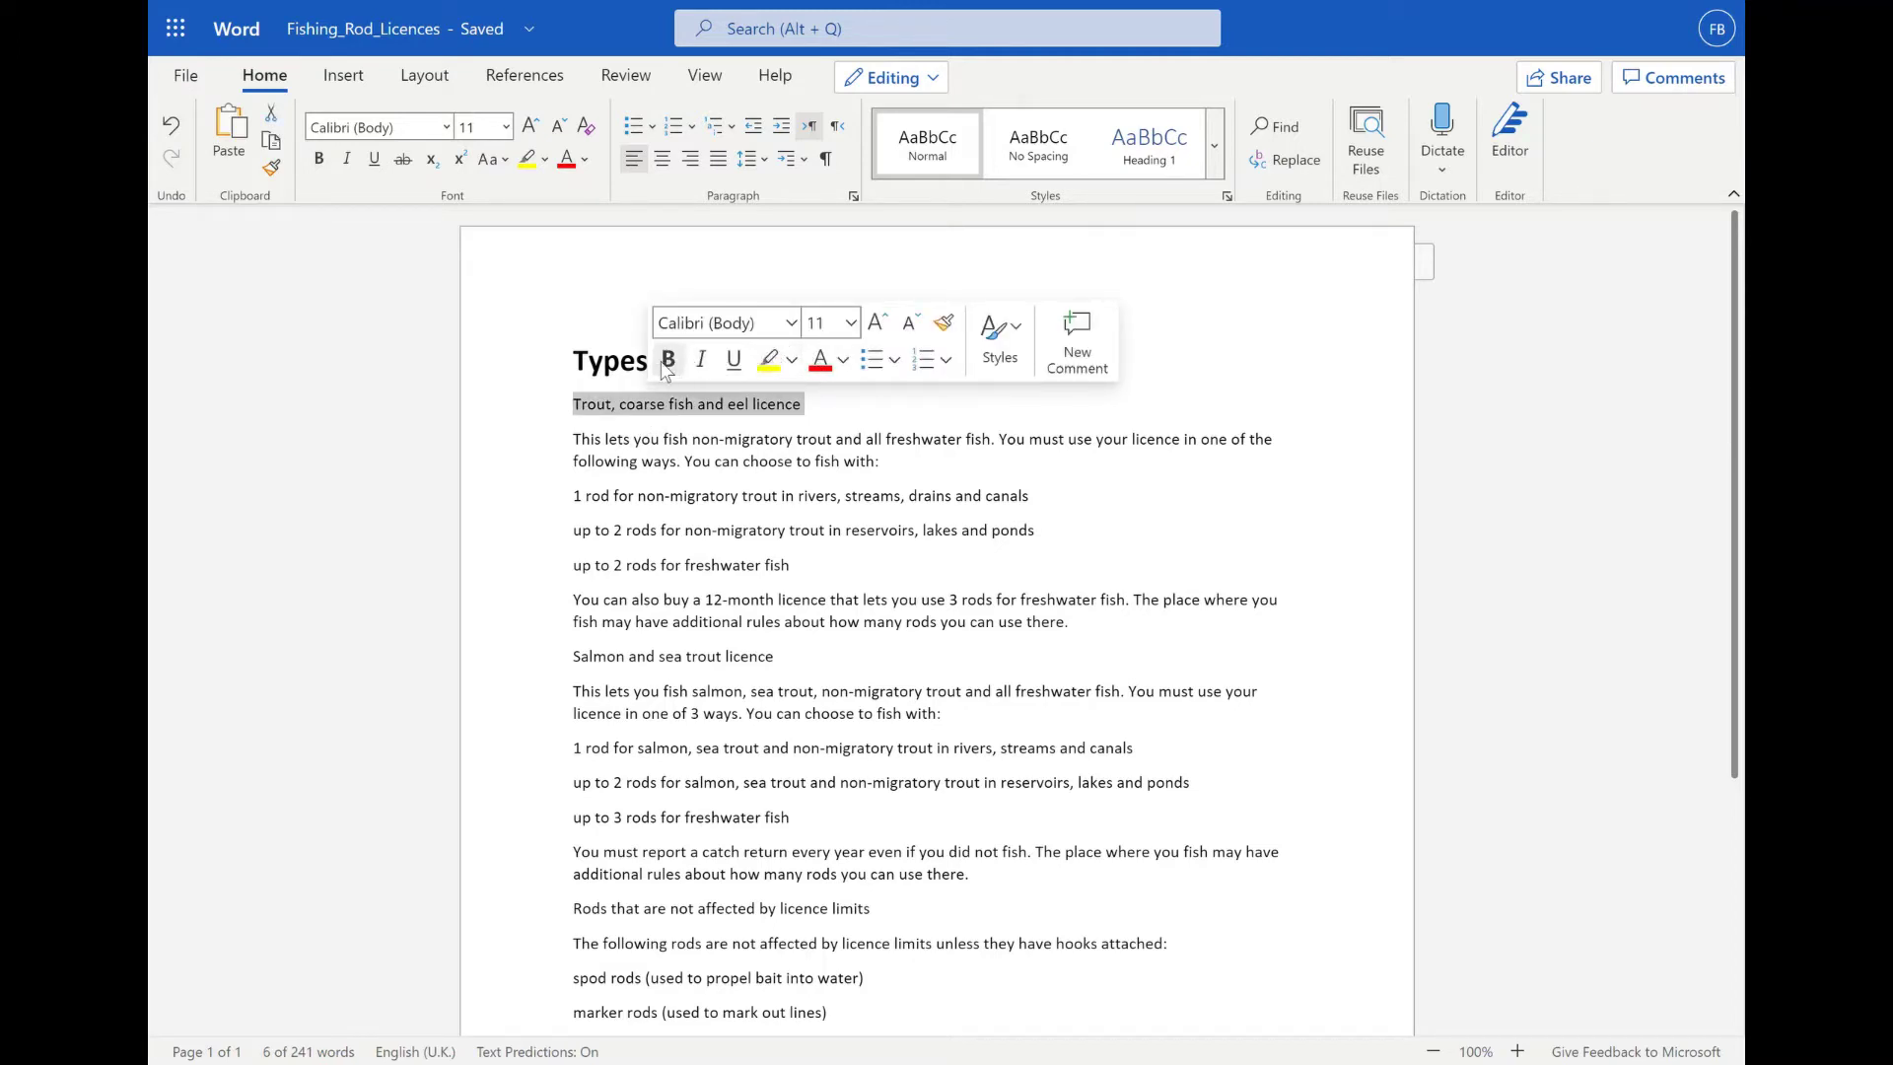
click(668, 359)
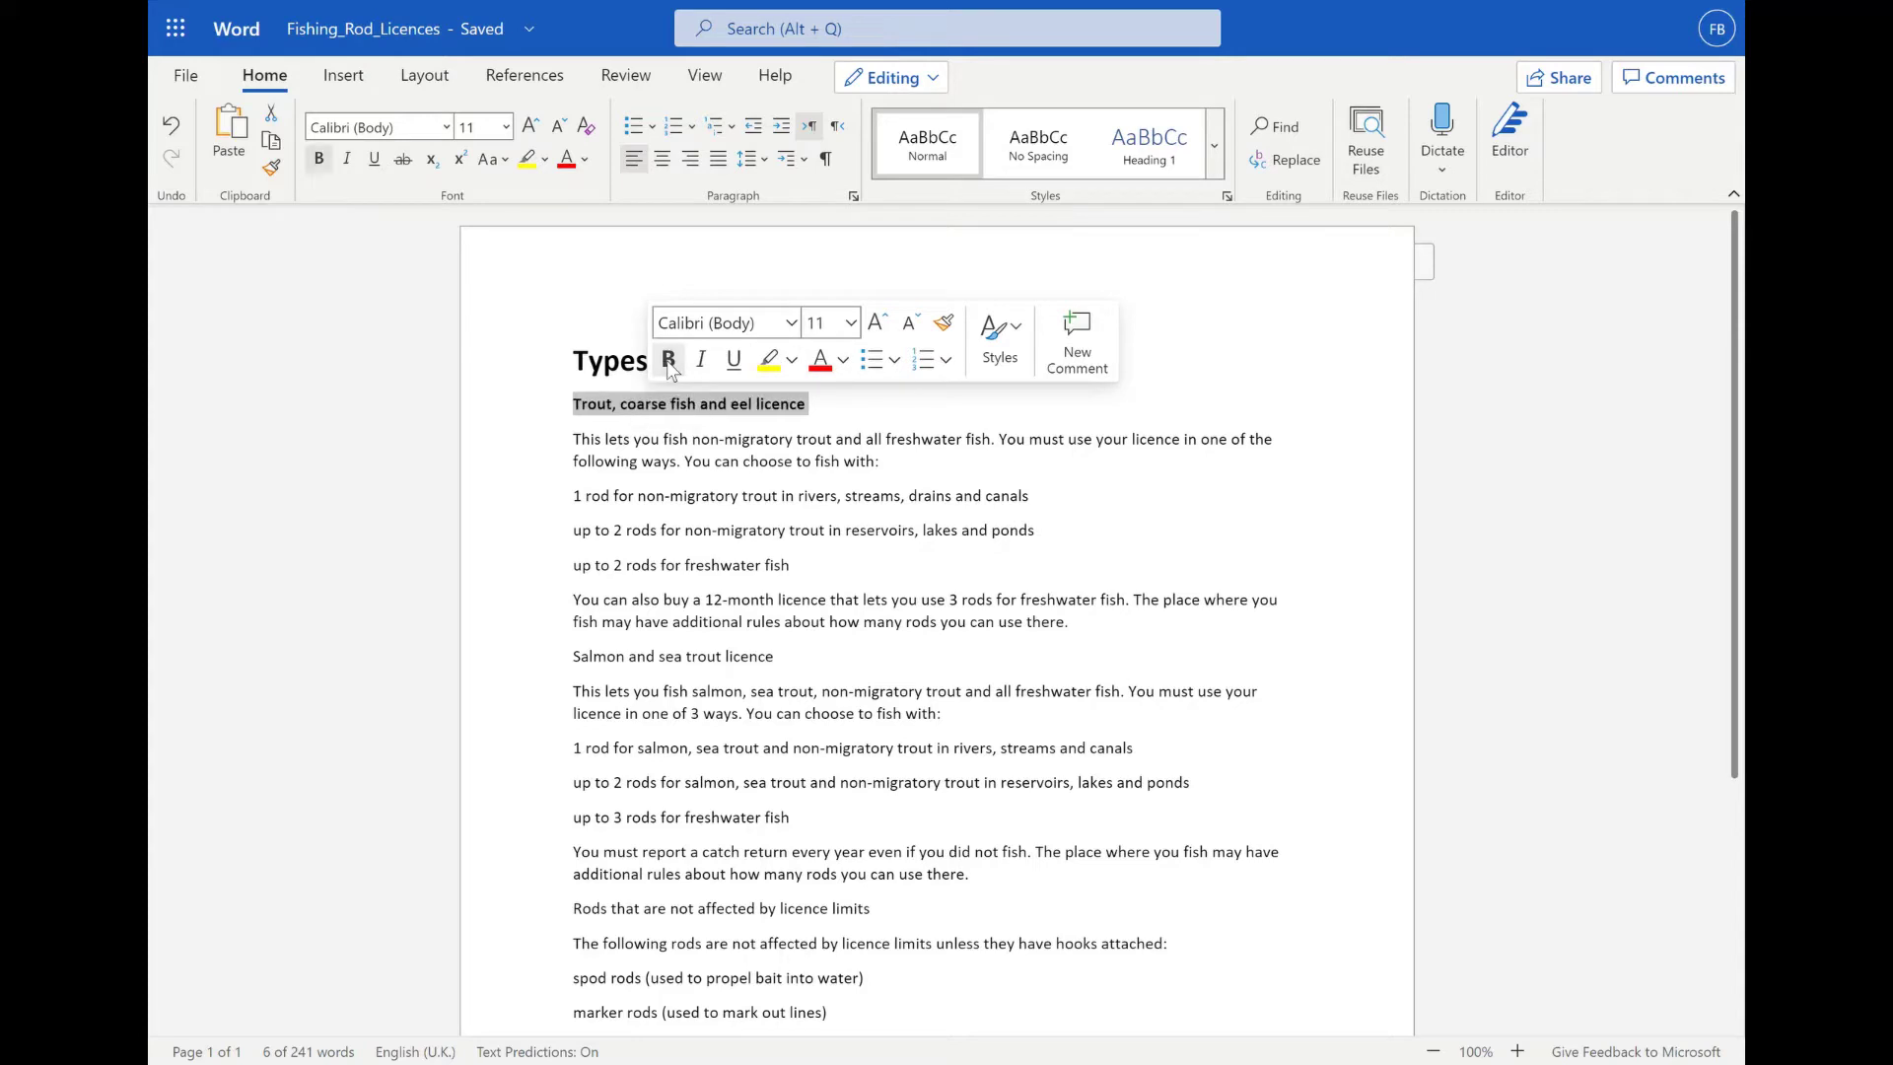
click(850, 325)
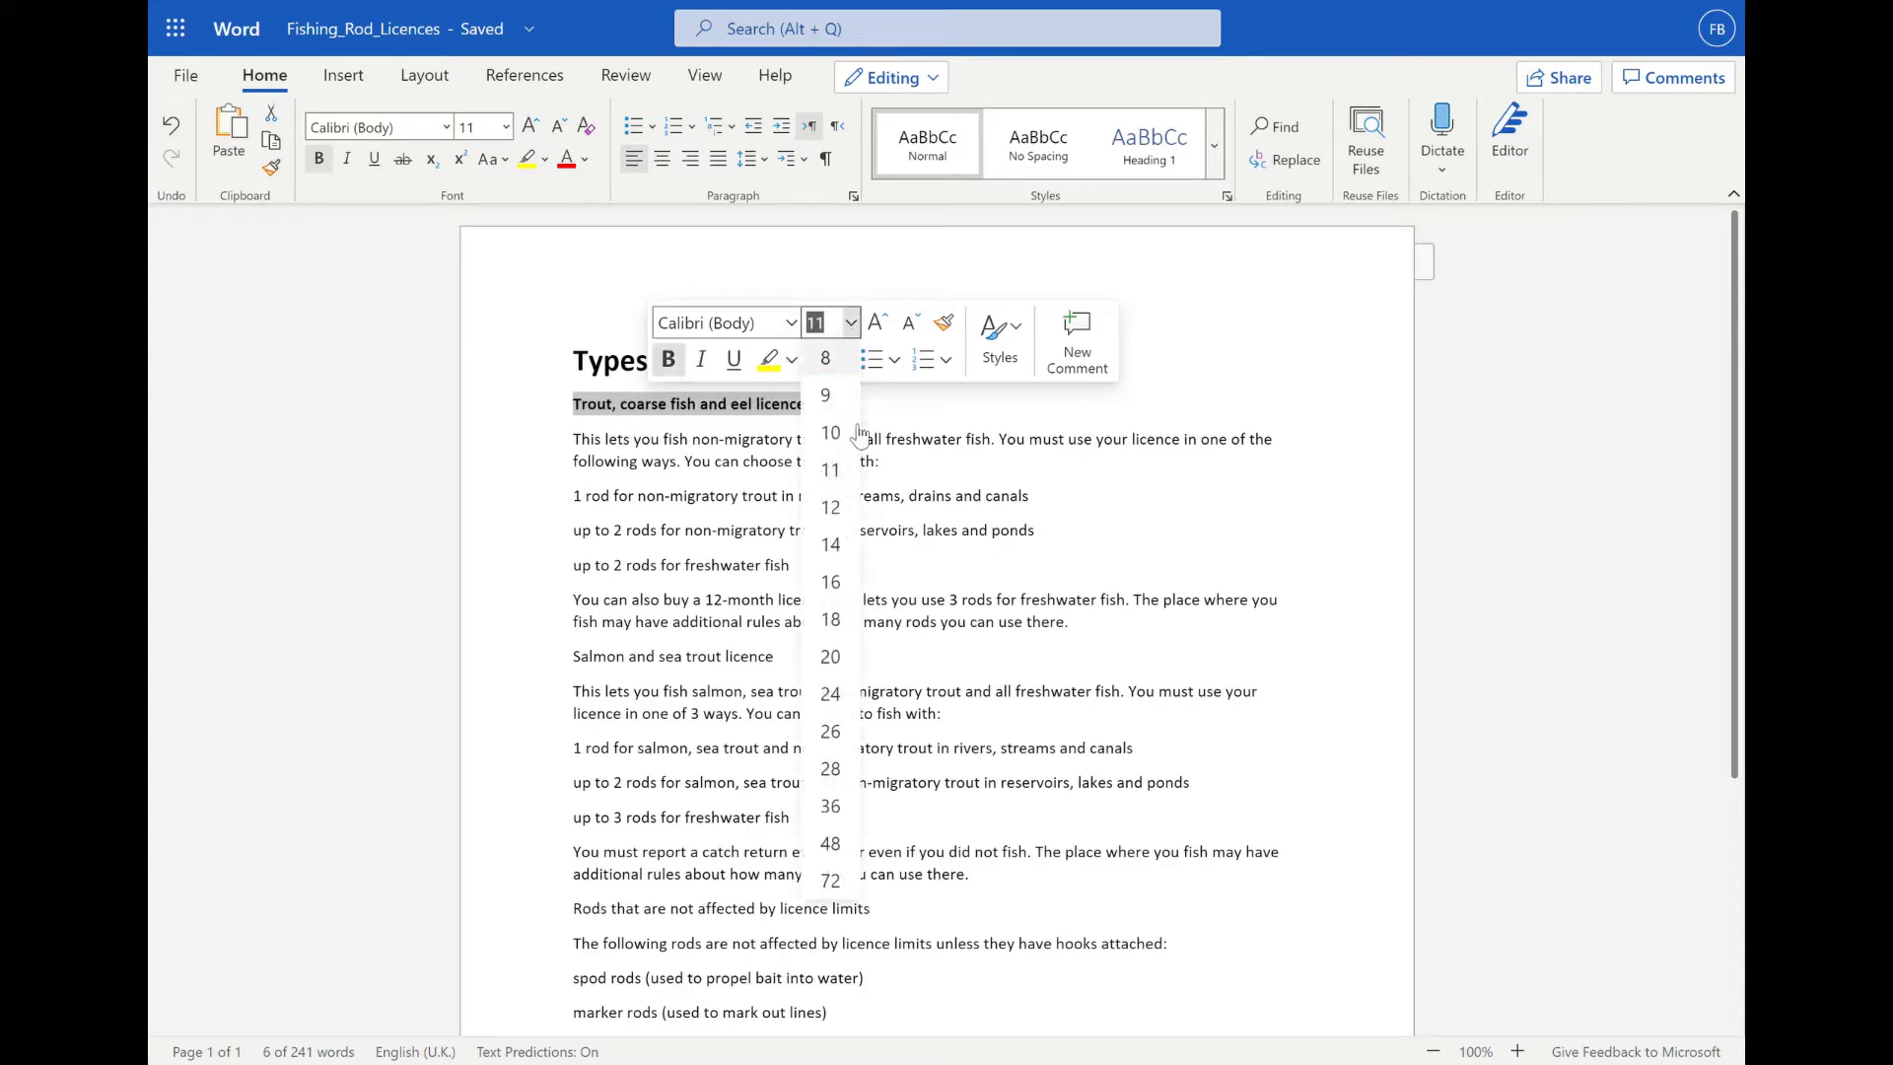
click(831, 582)
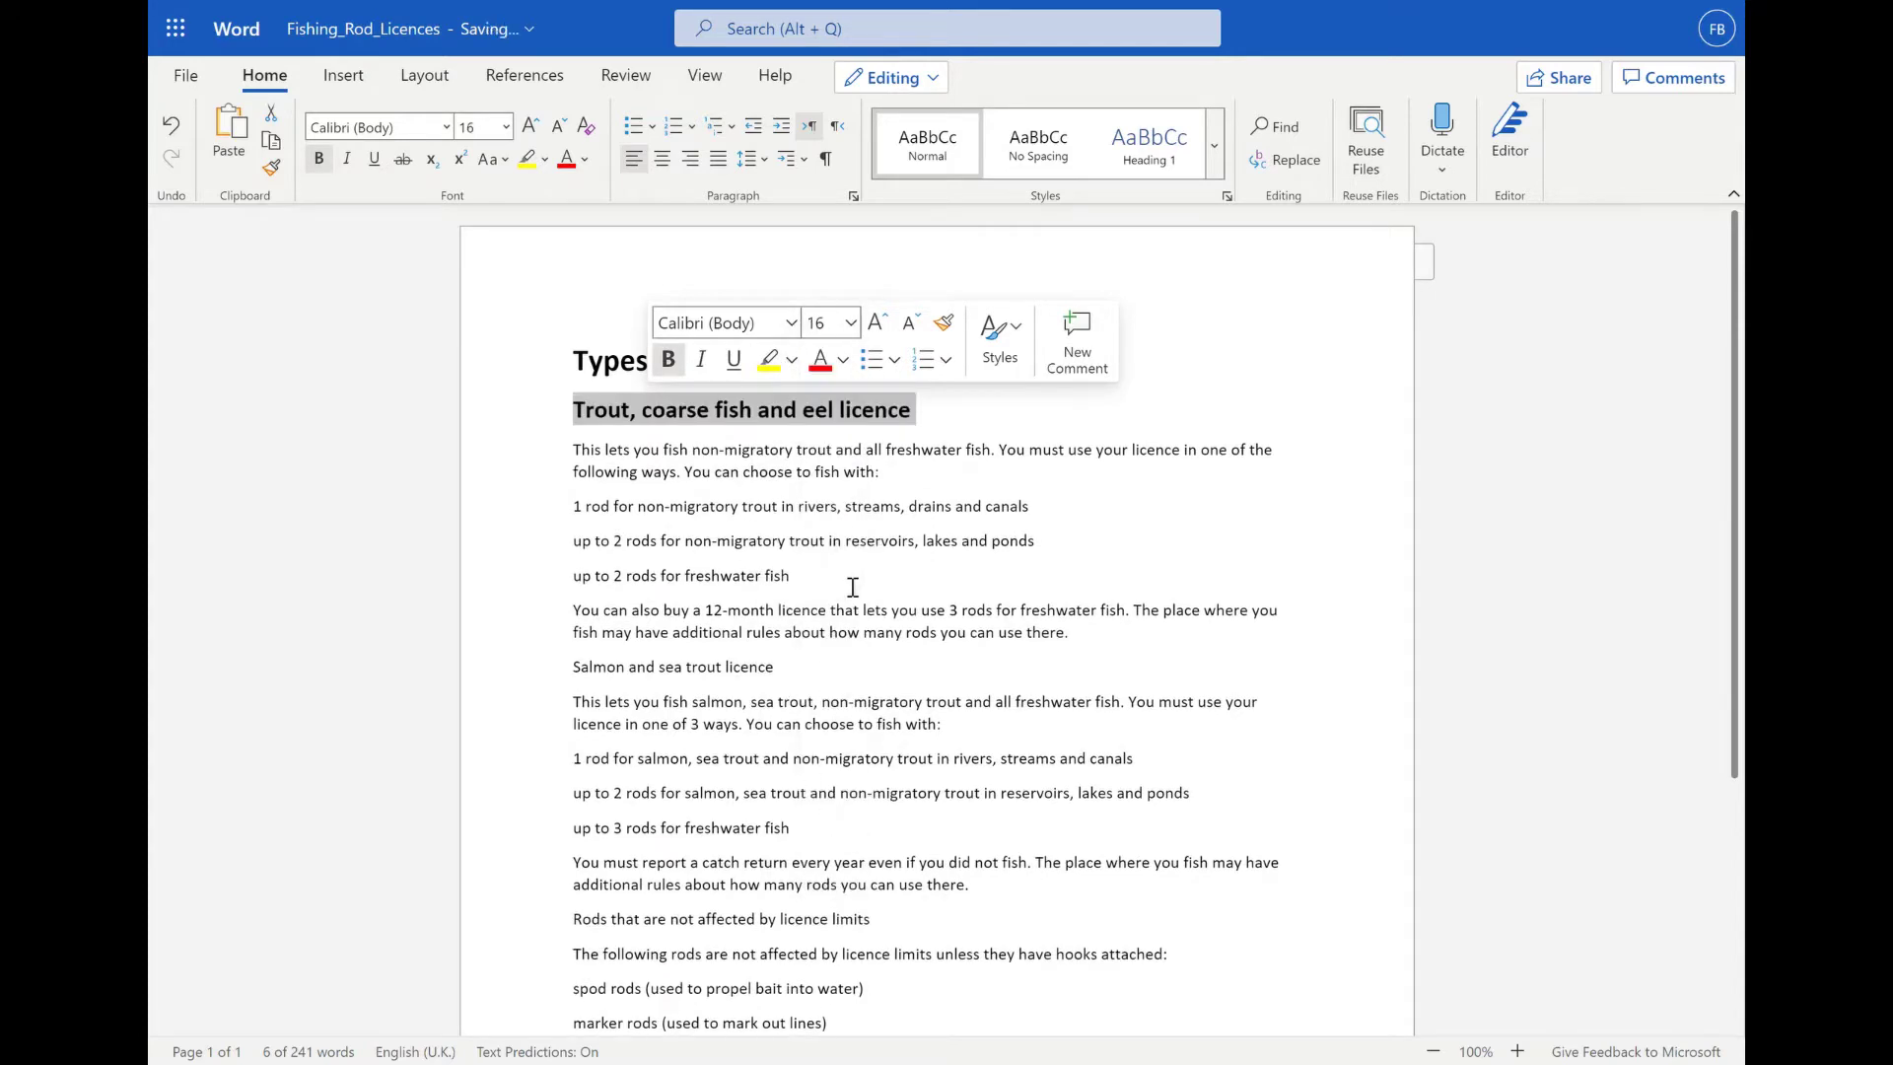
click(735, 455)
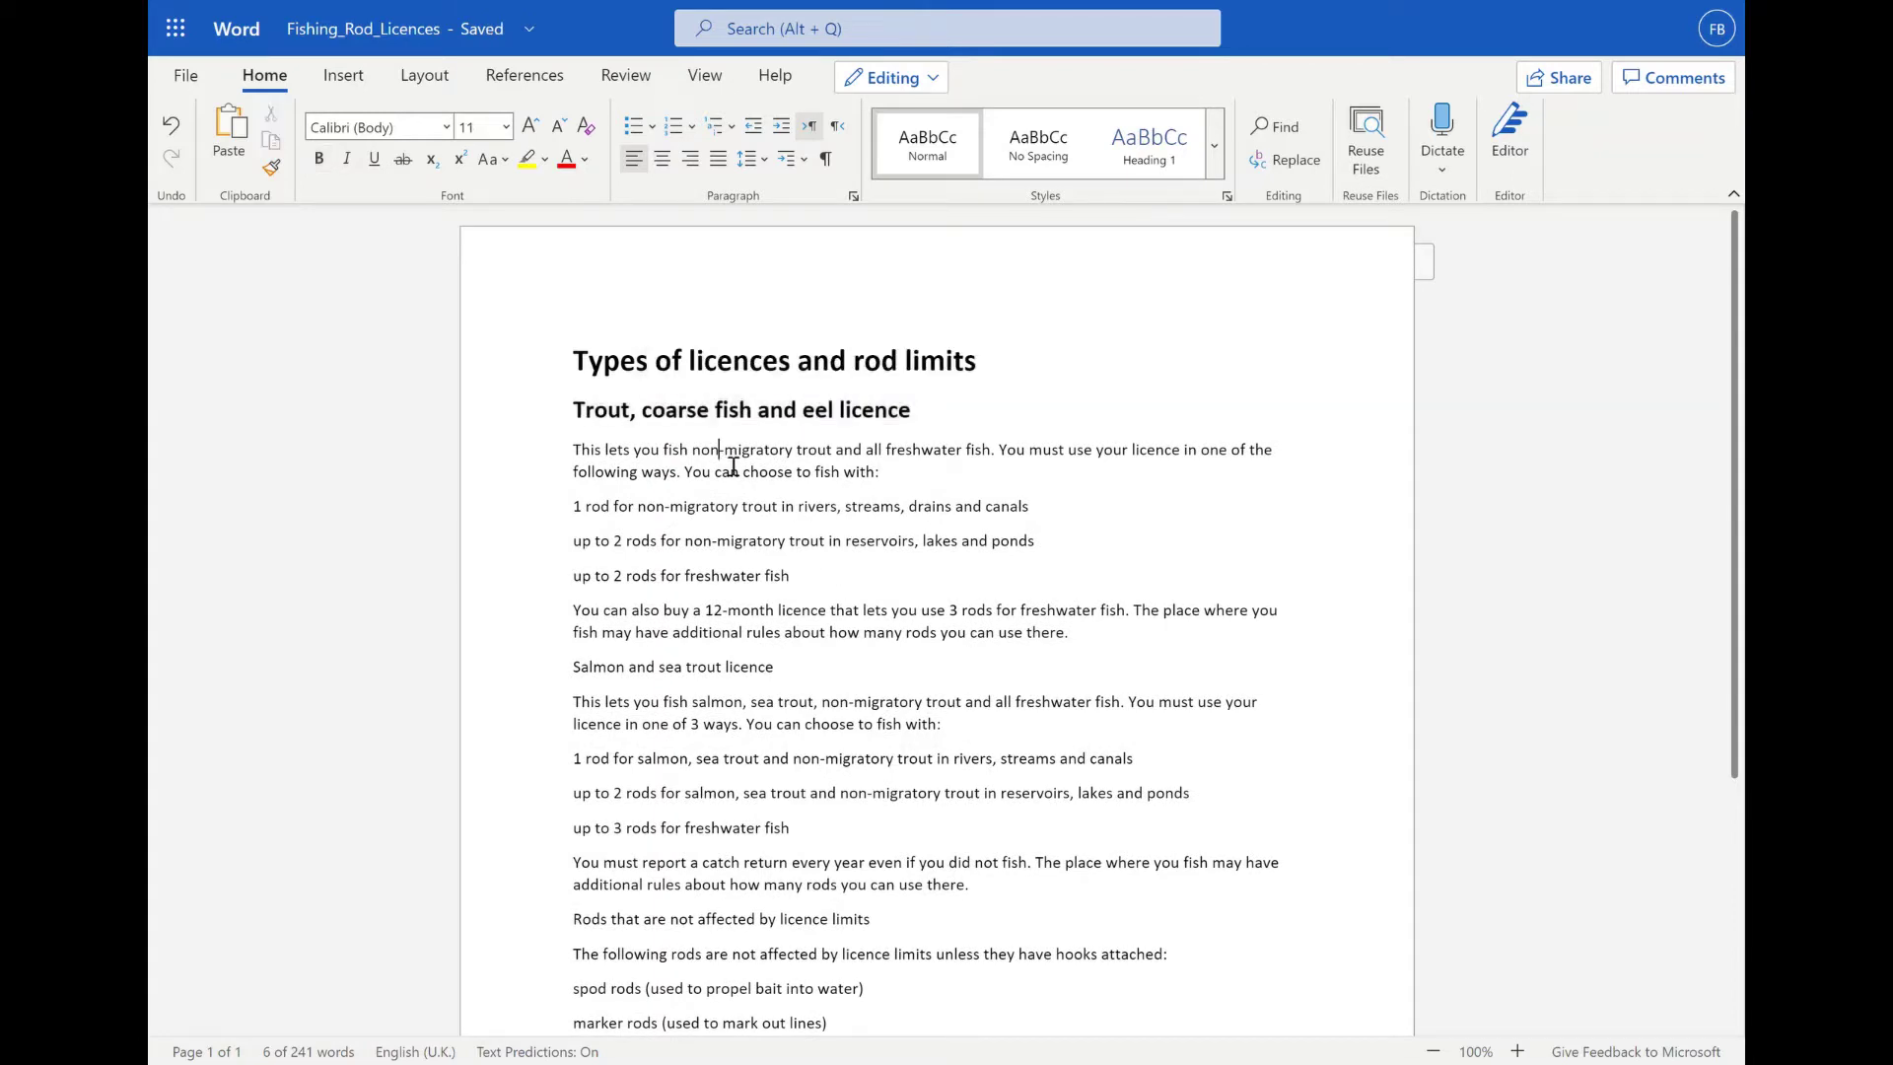
Highlight the trout subheading in yellow.
double_click(674, 412)
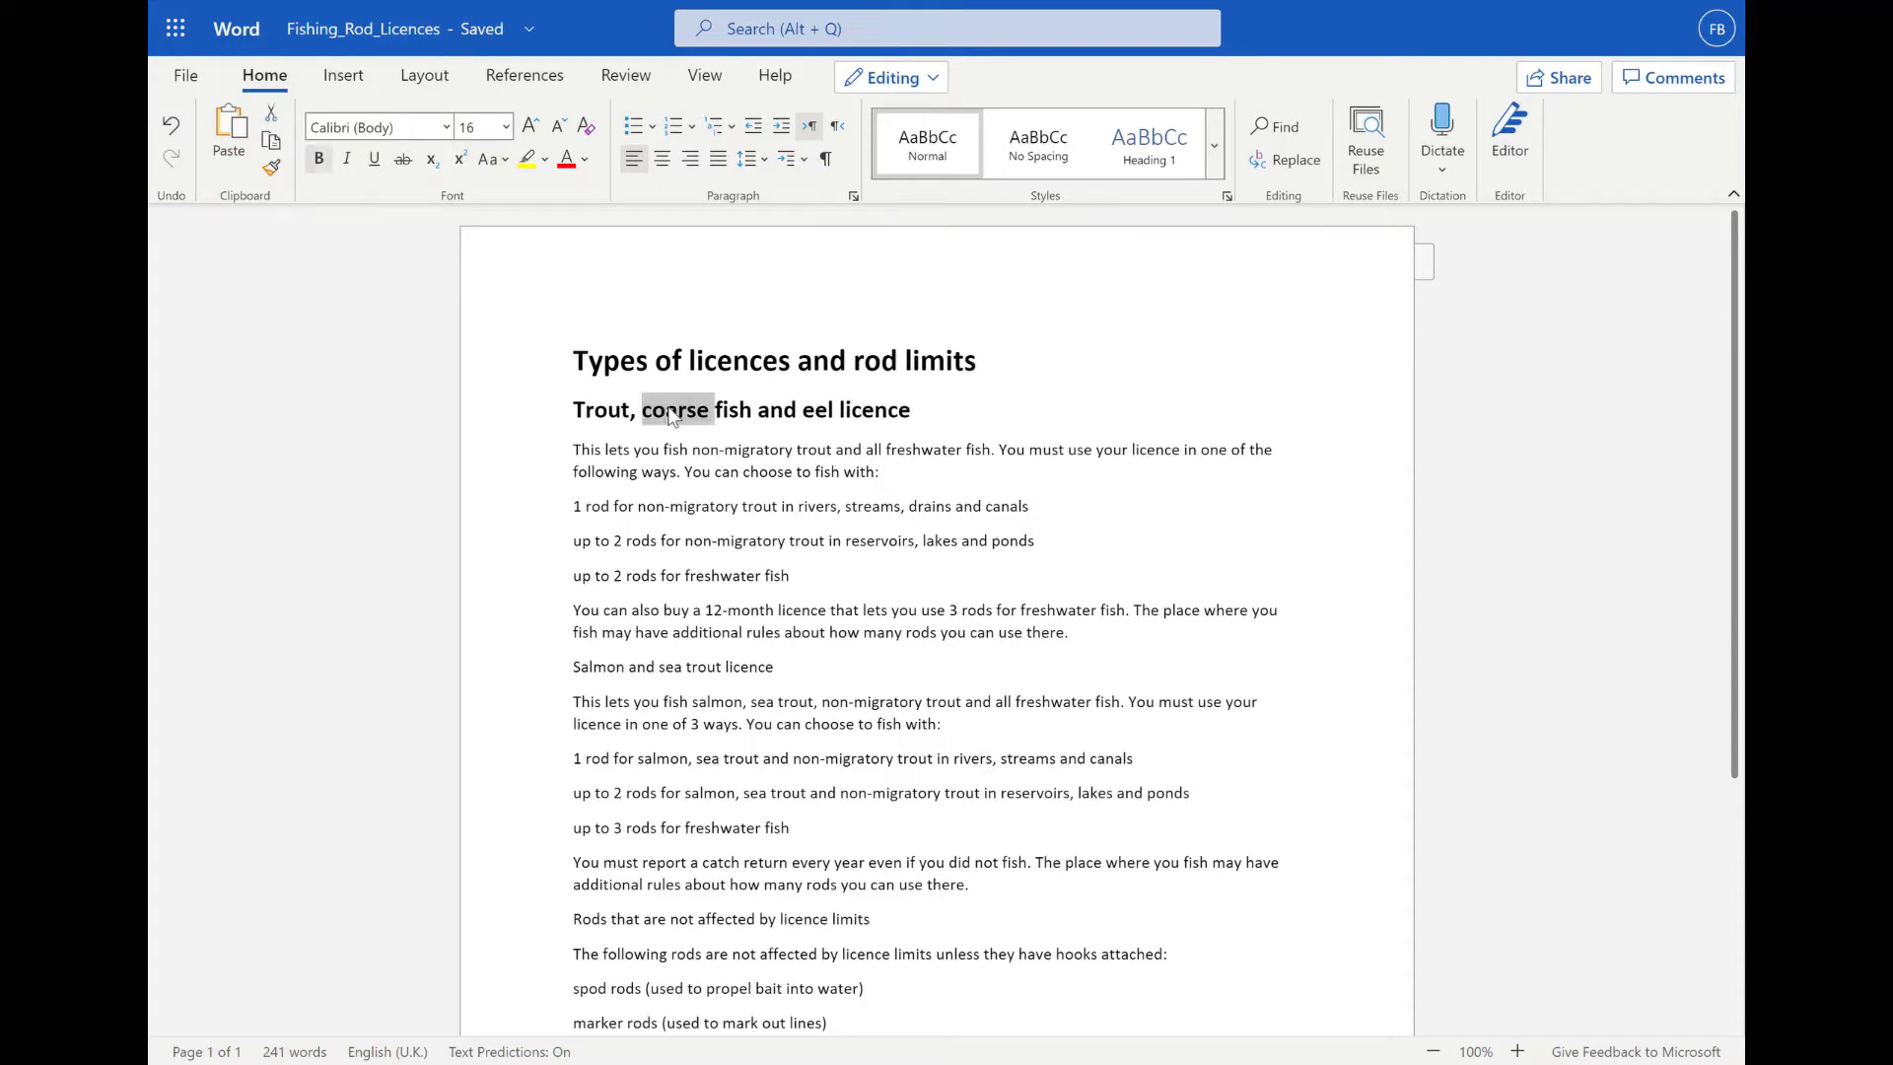
click(669, 415)
drag(575, 414, 925, 414)
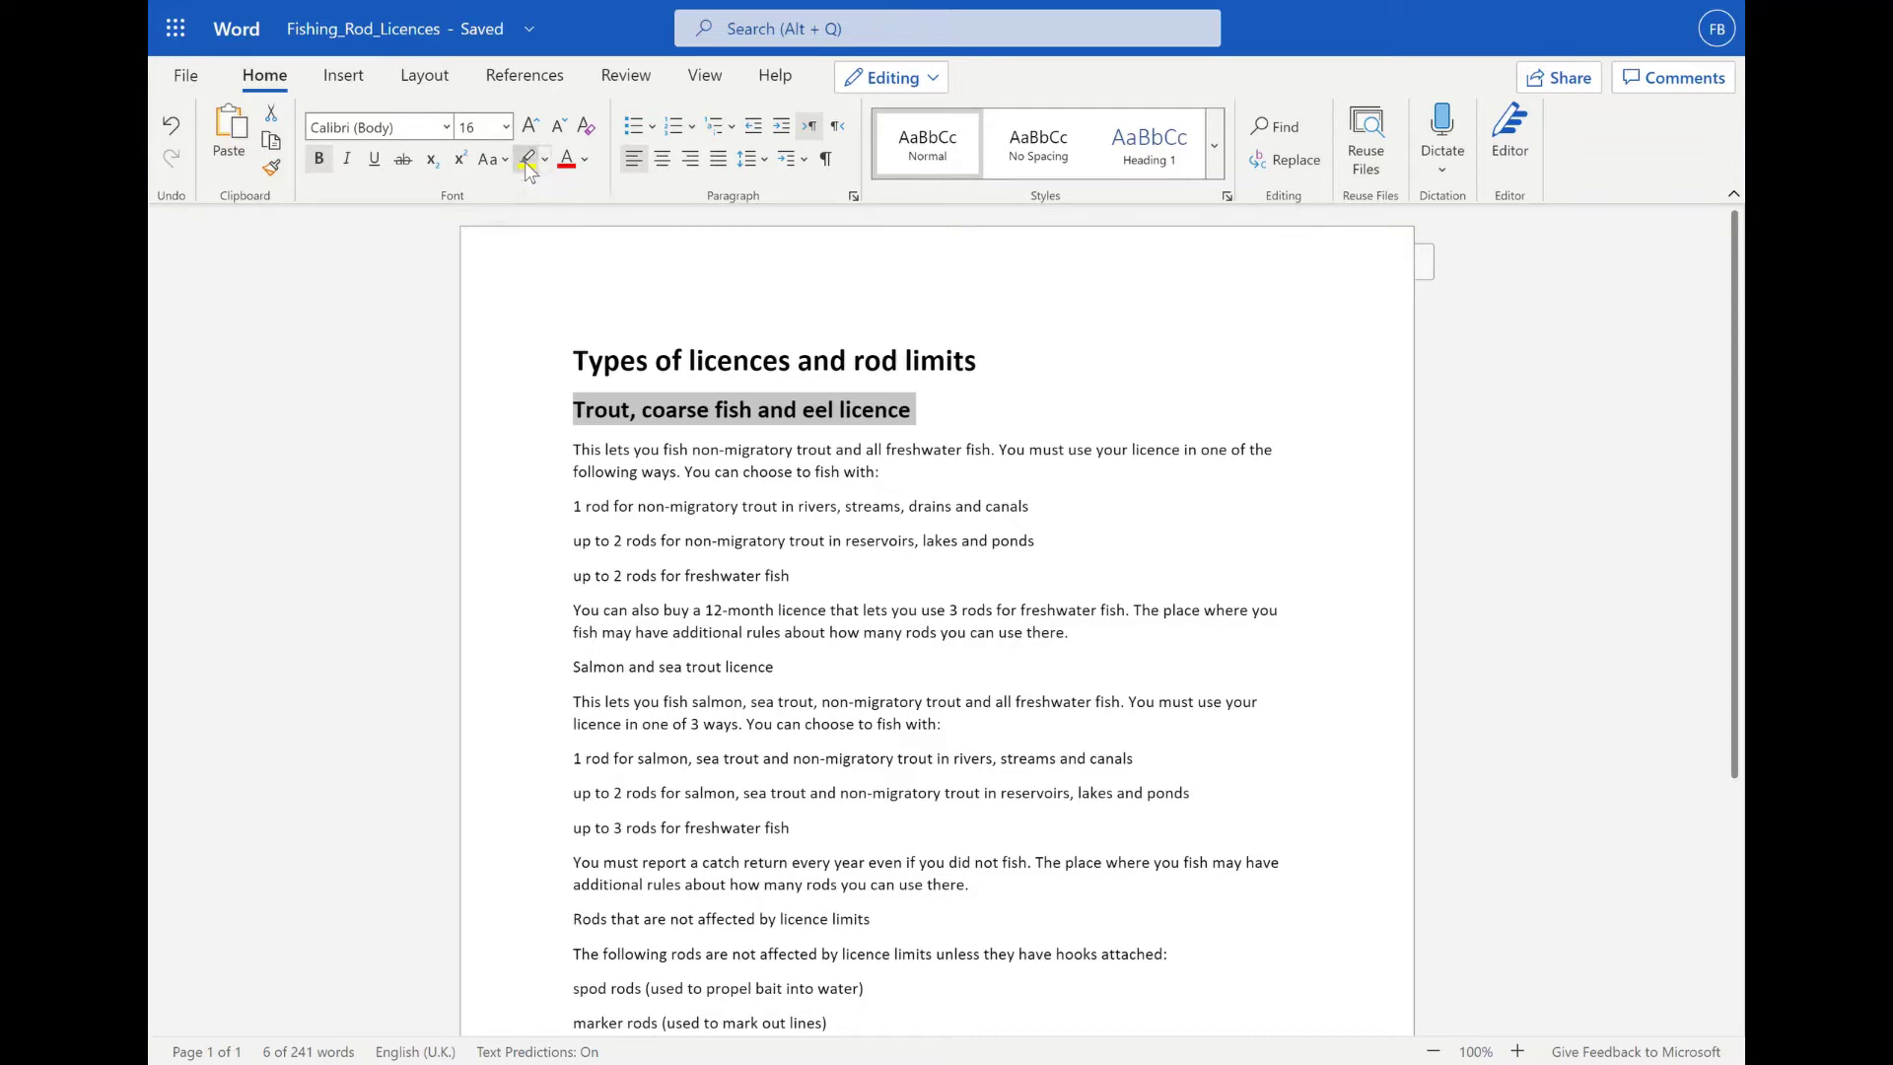
click(529, 161)
key(Right)
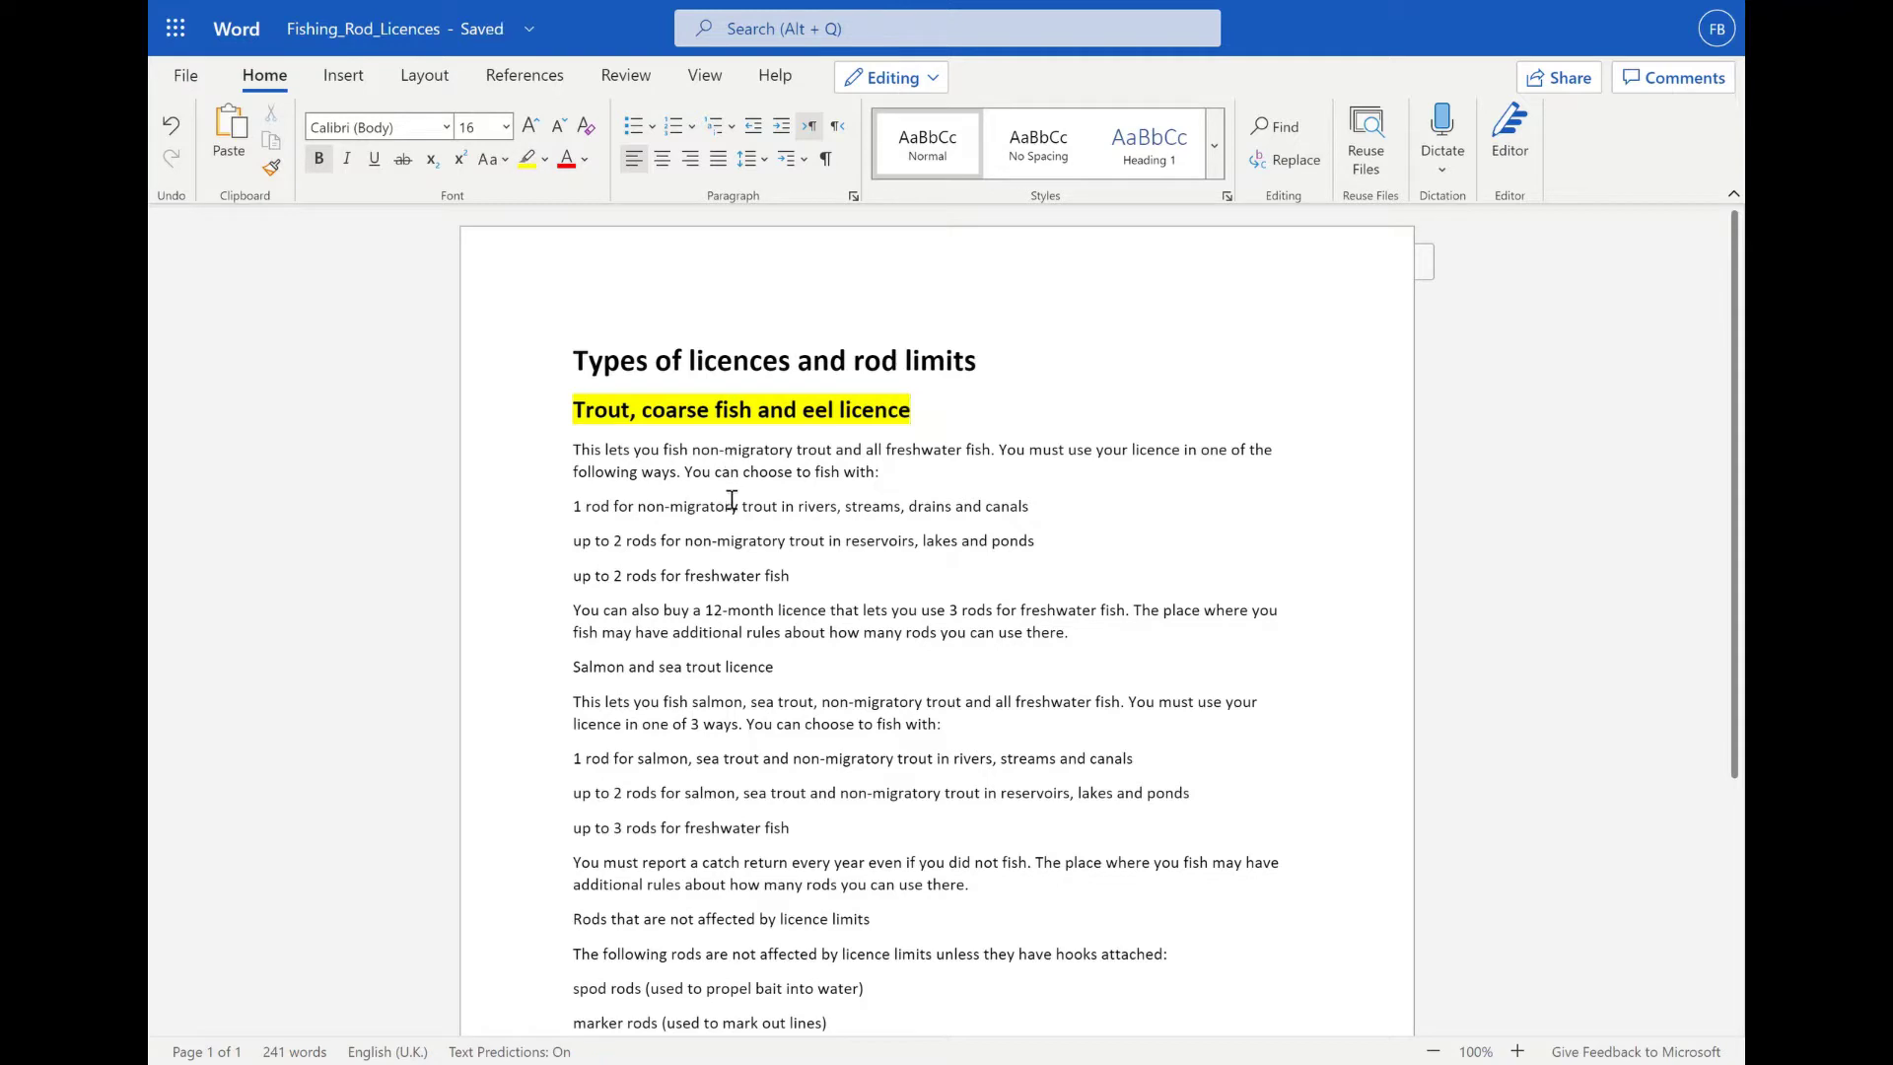
click(722, 472)
Bullet the three rod-limit lines under the trout subheading.
drag(808, 584, 585, 533)
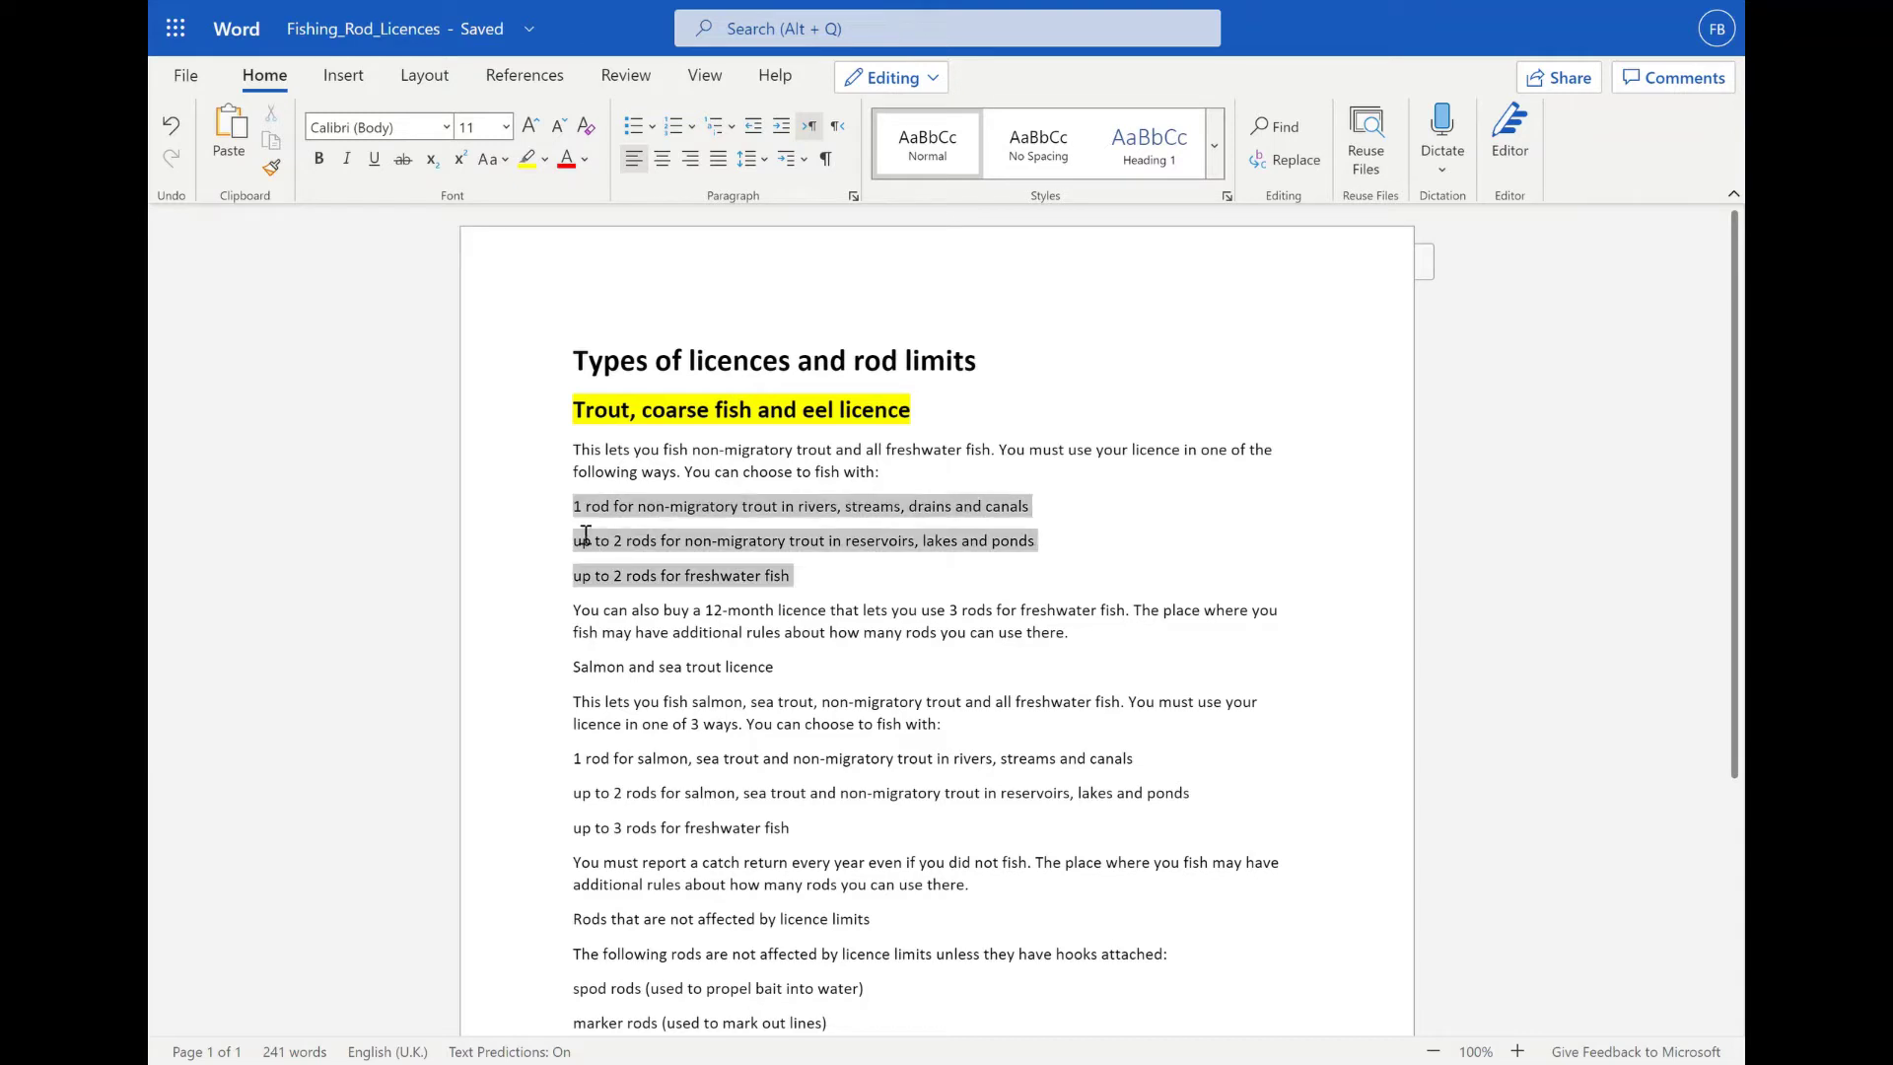
click(631, 126)
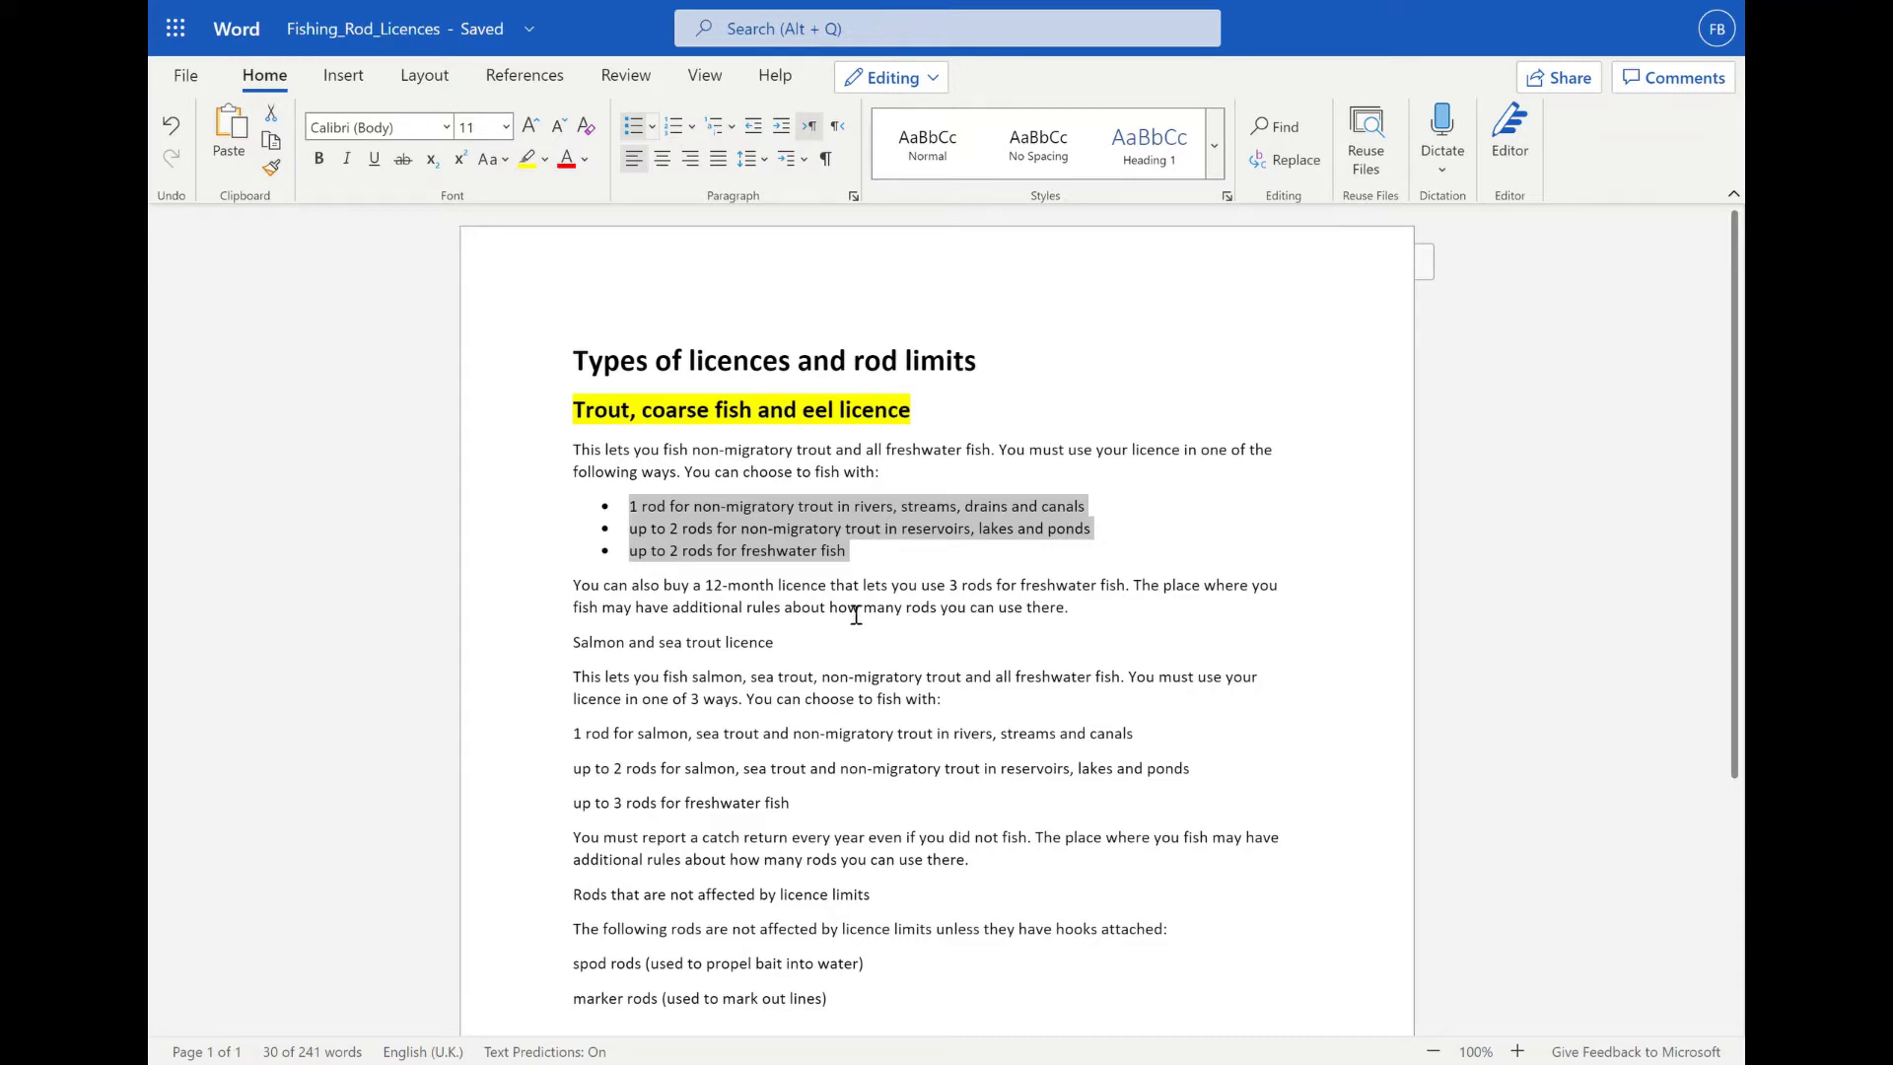
Make the 'Salmon and sea trout licence' subheading bold at 16 pt.
triple_click(676, 650)
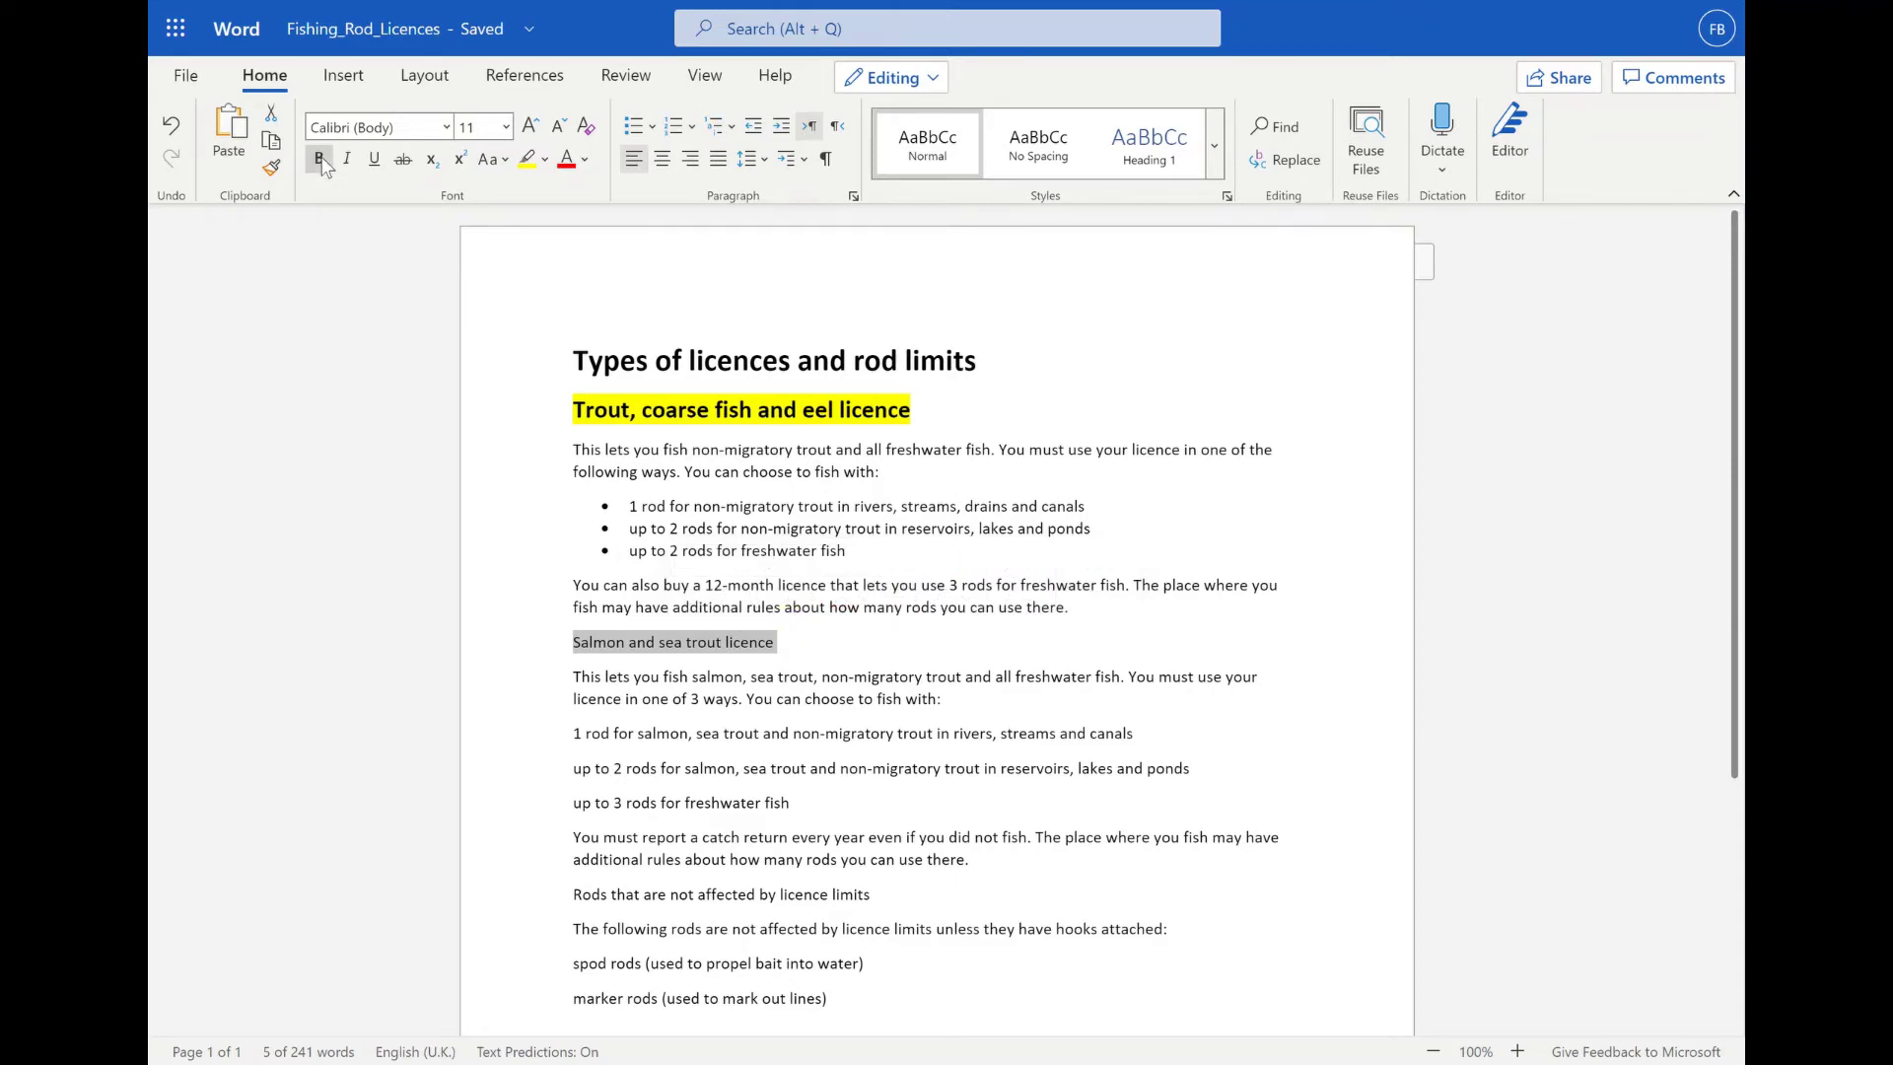
click(321, 160)
click(506, 127)
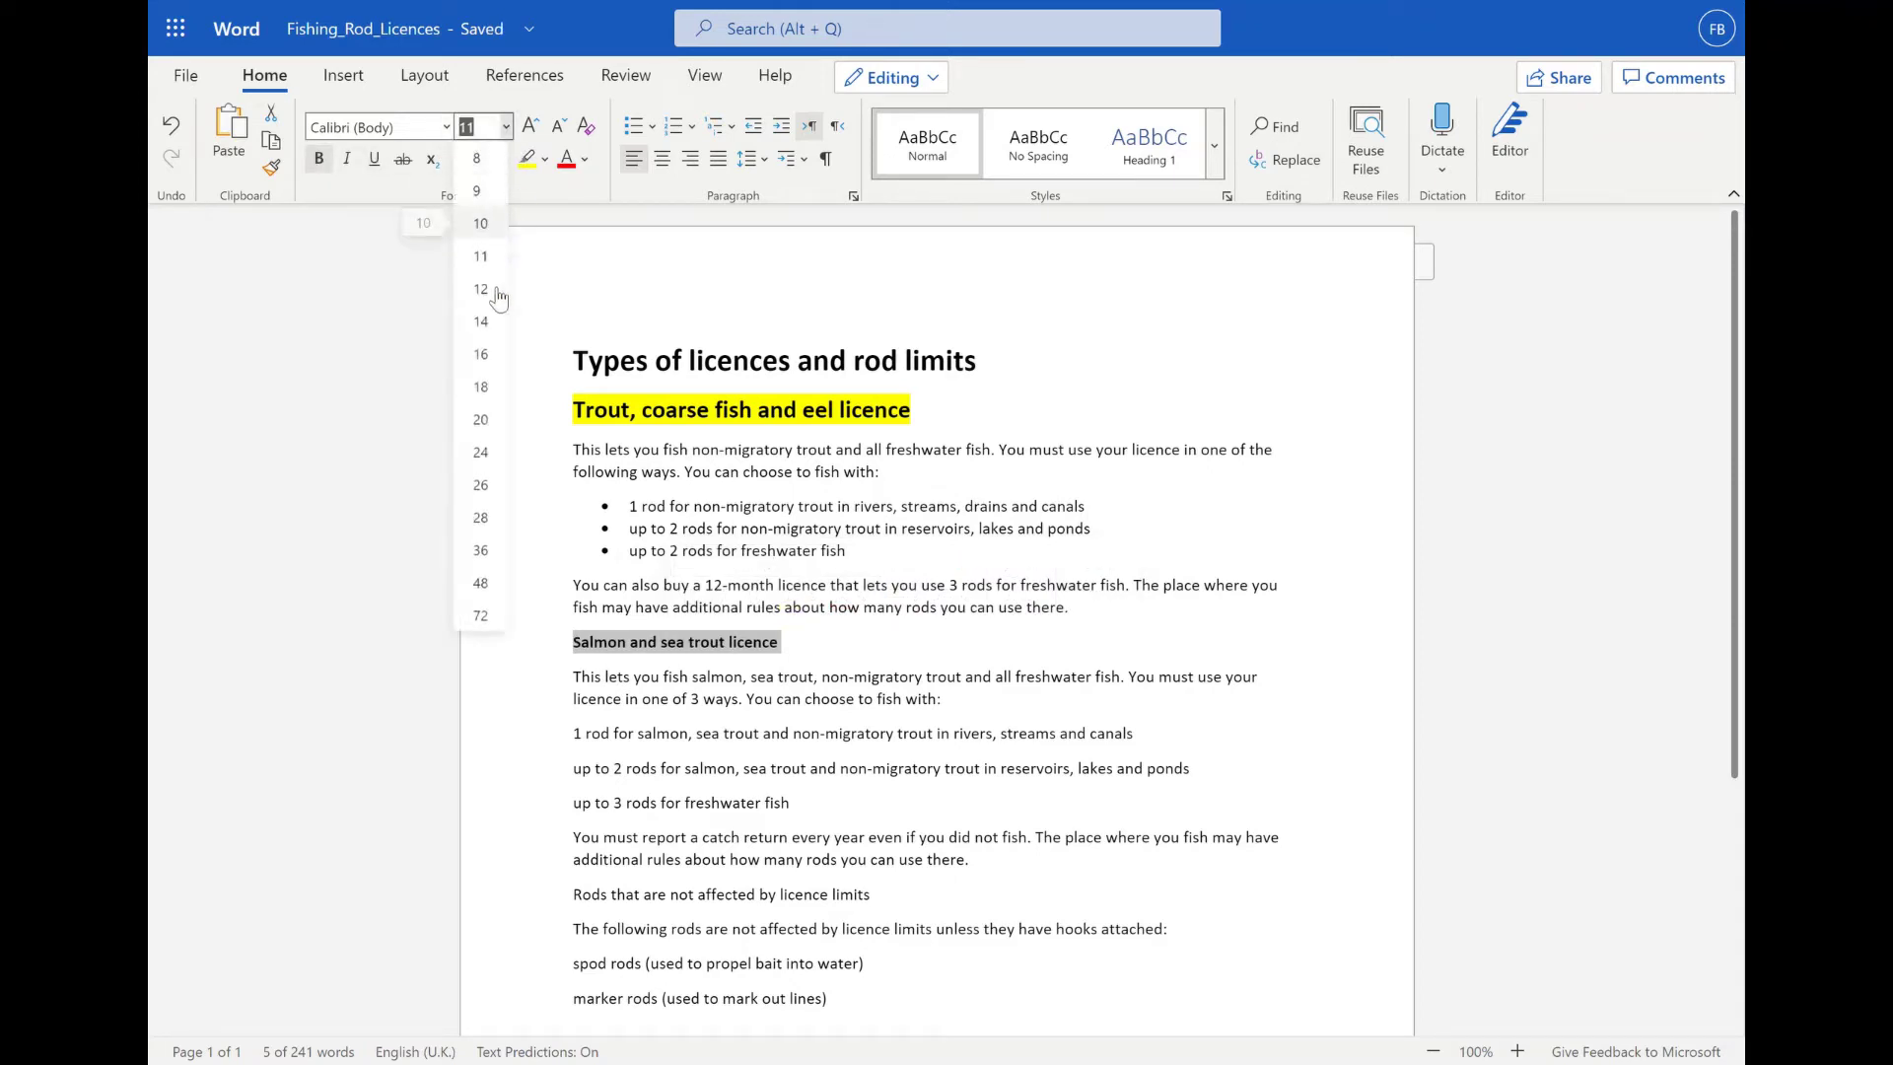
click(481, 354)
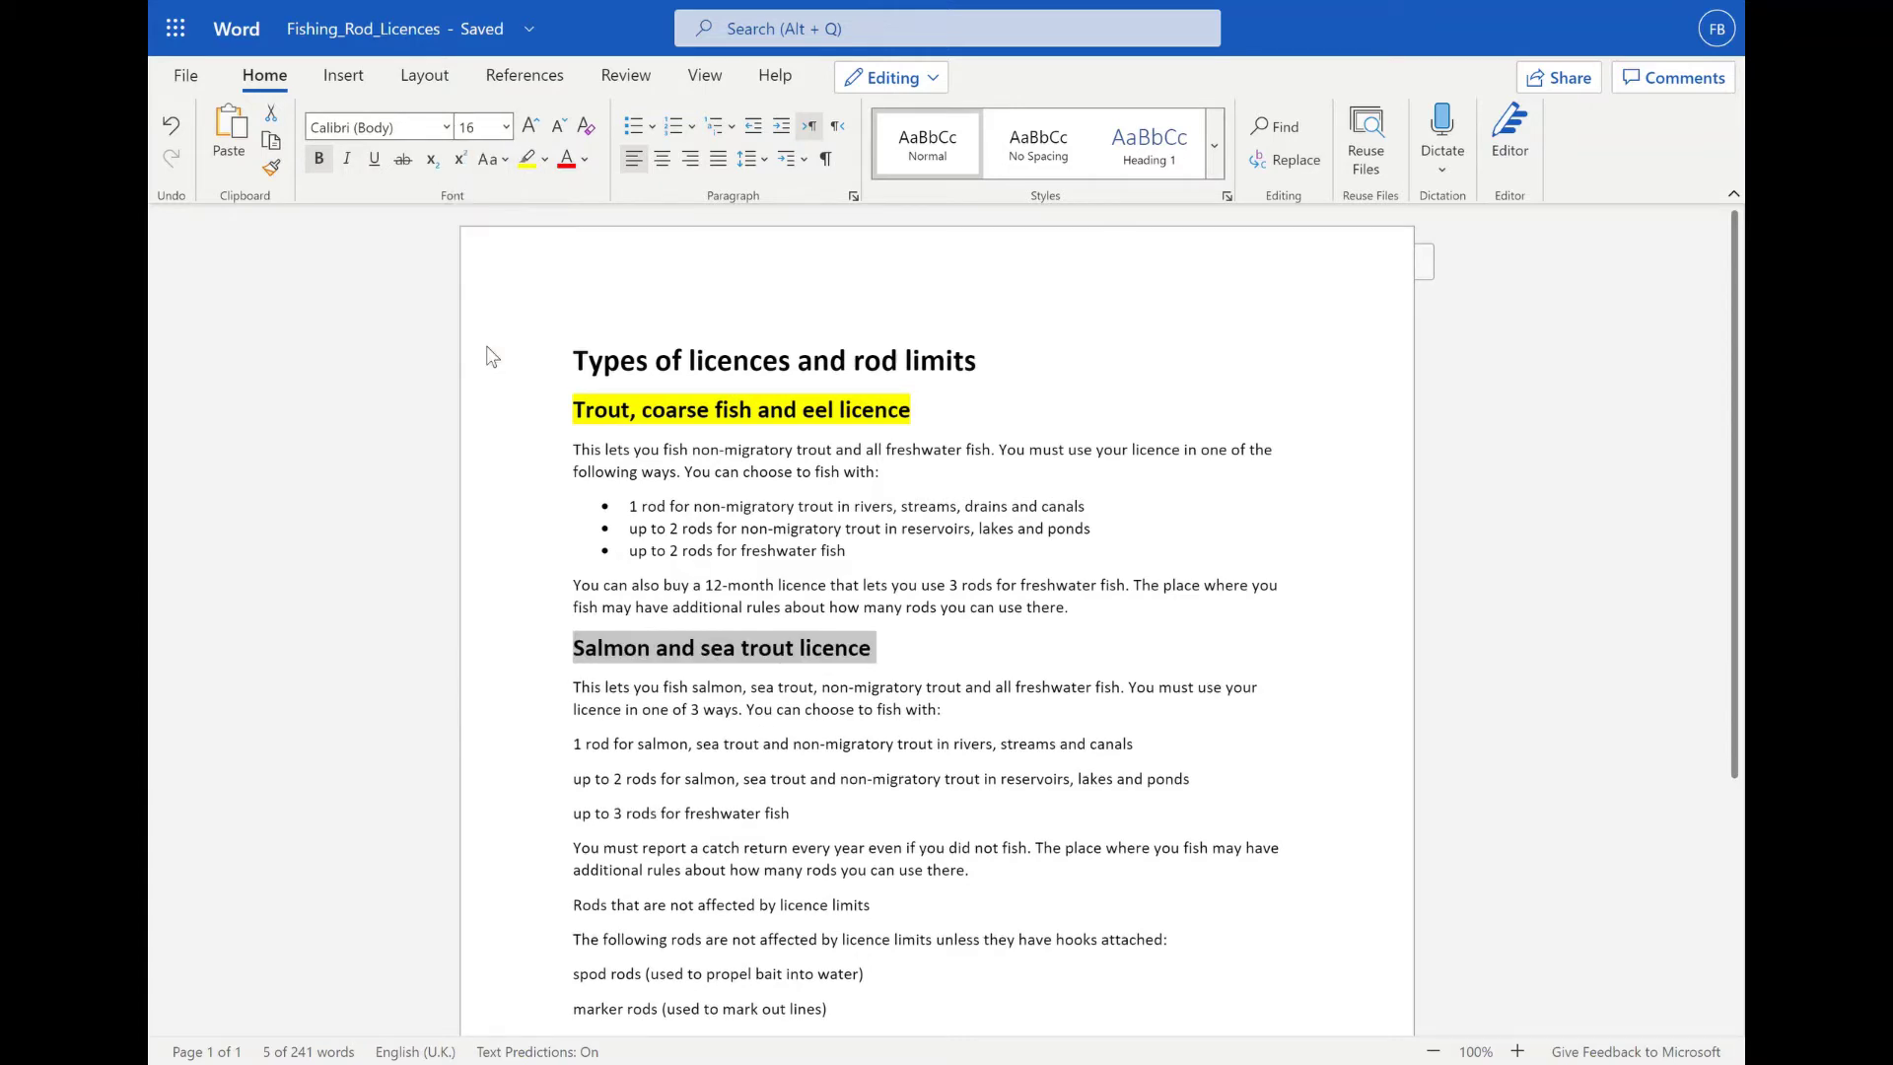
Highlight the salmon subheading in cyan.
click(545, 160)
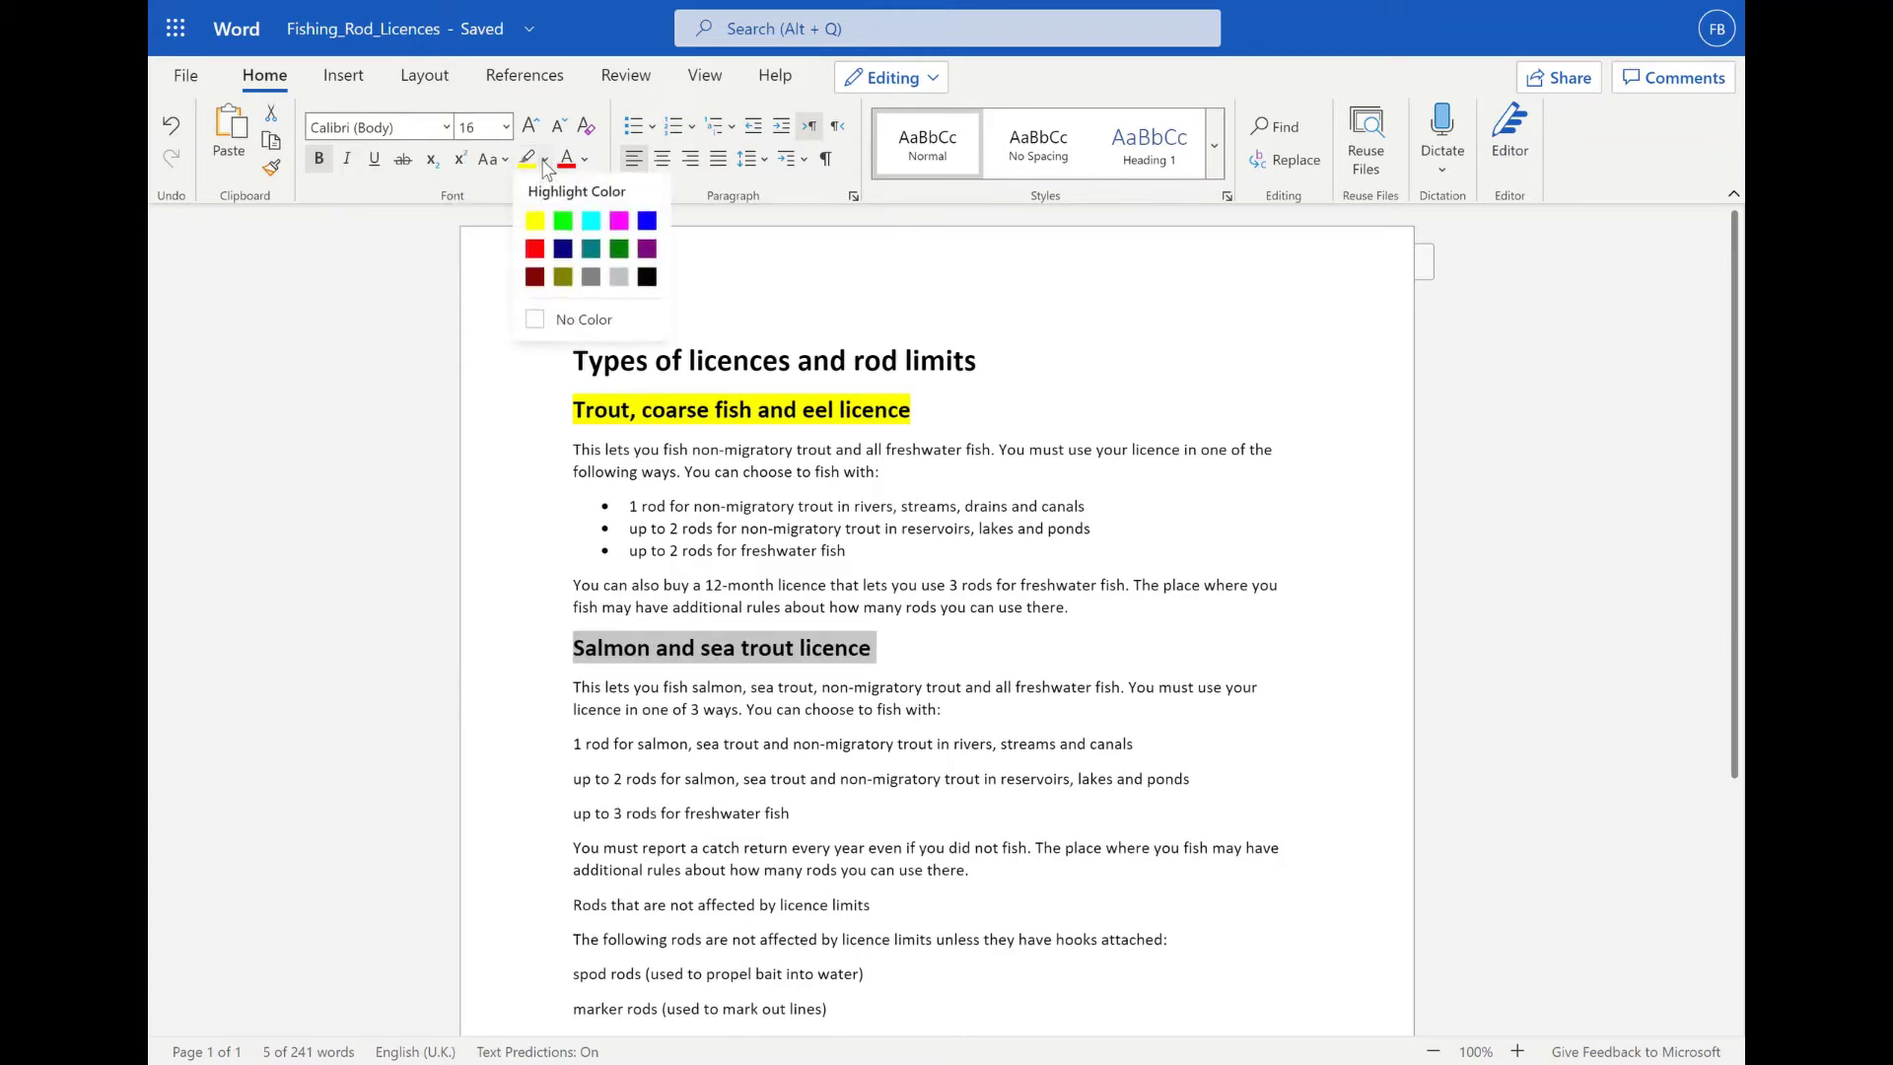
click(595, 230)
click(706, 589)
click(706, 709)
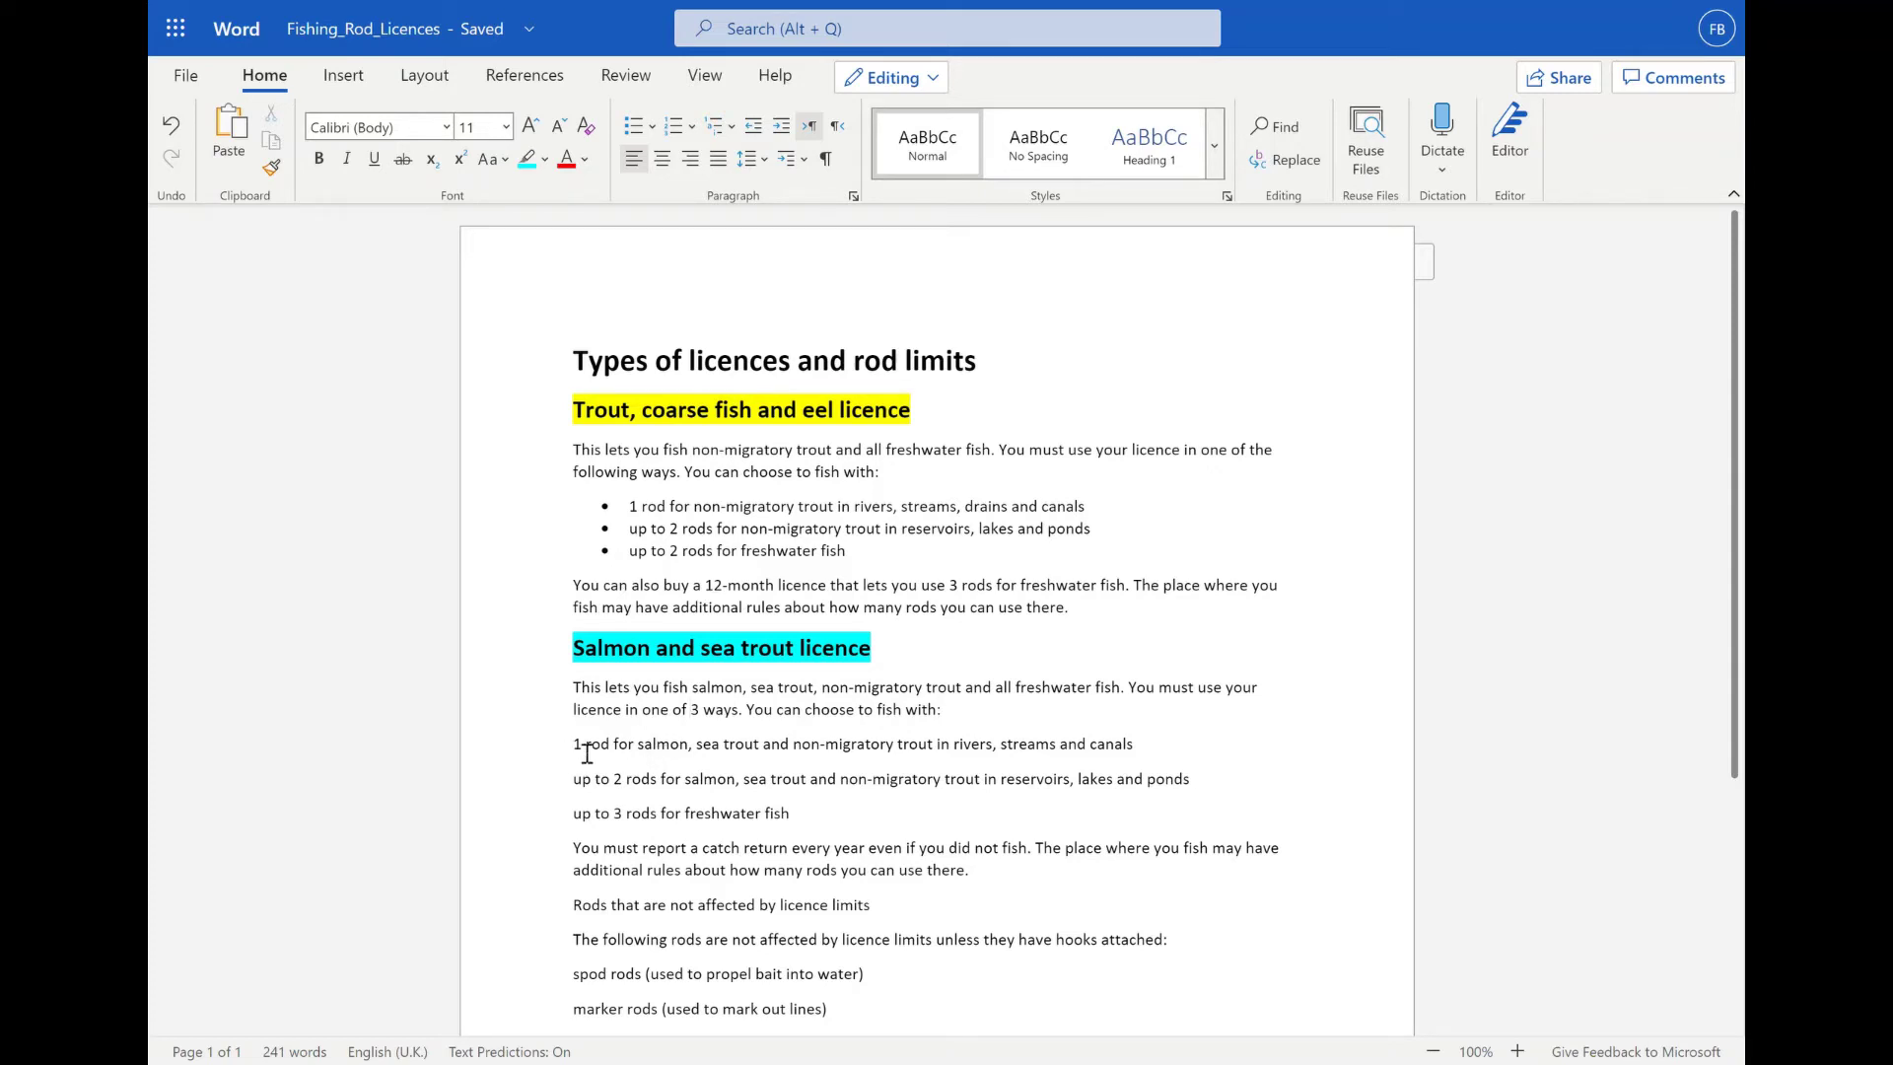
Bullet the three rod-allowance lines below the salmon subheading.
drag(574, 745, 825, 816)
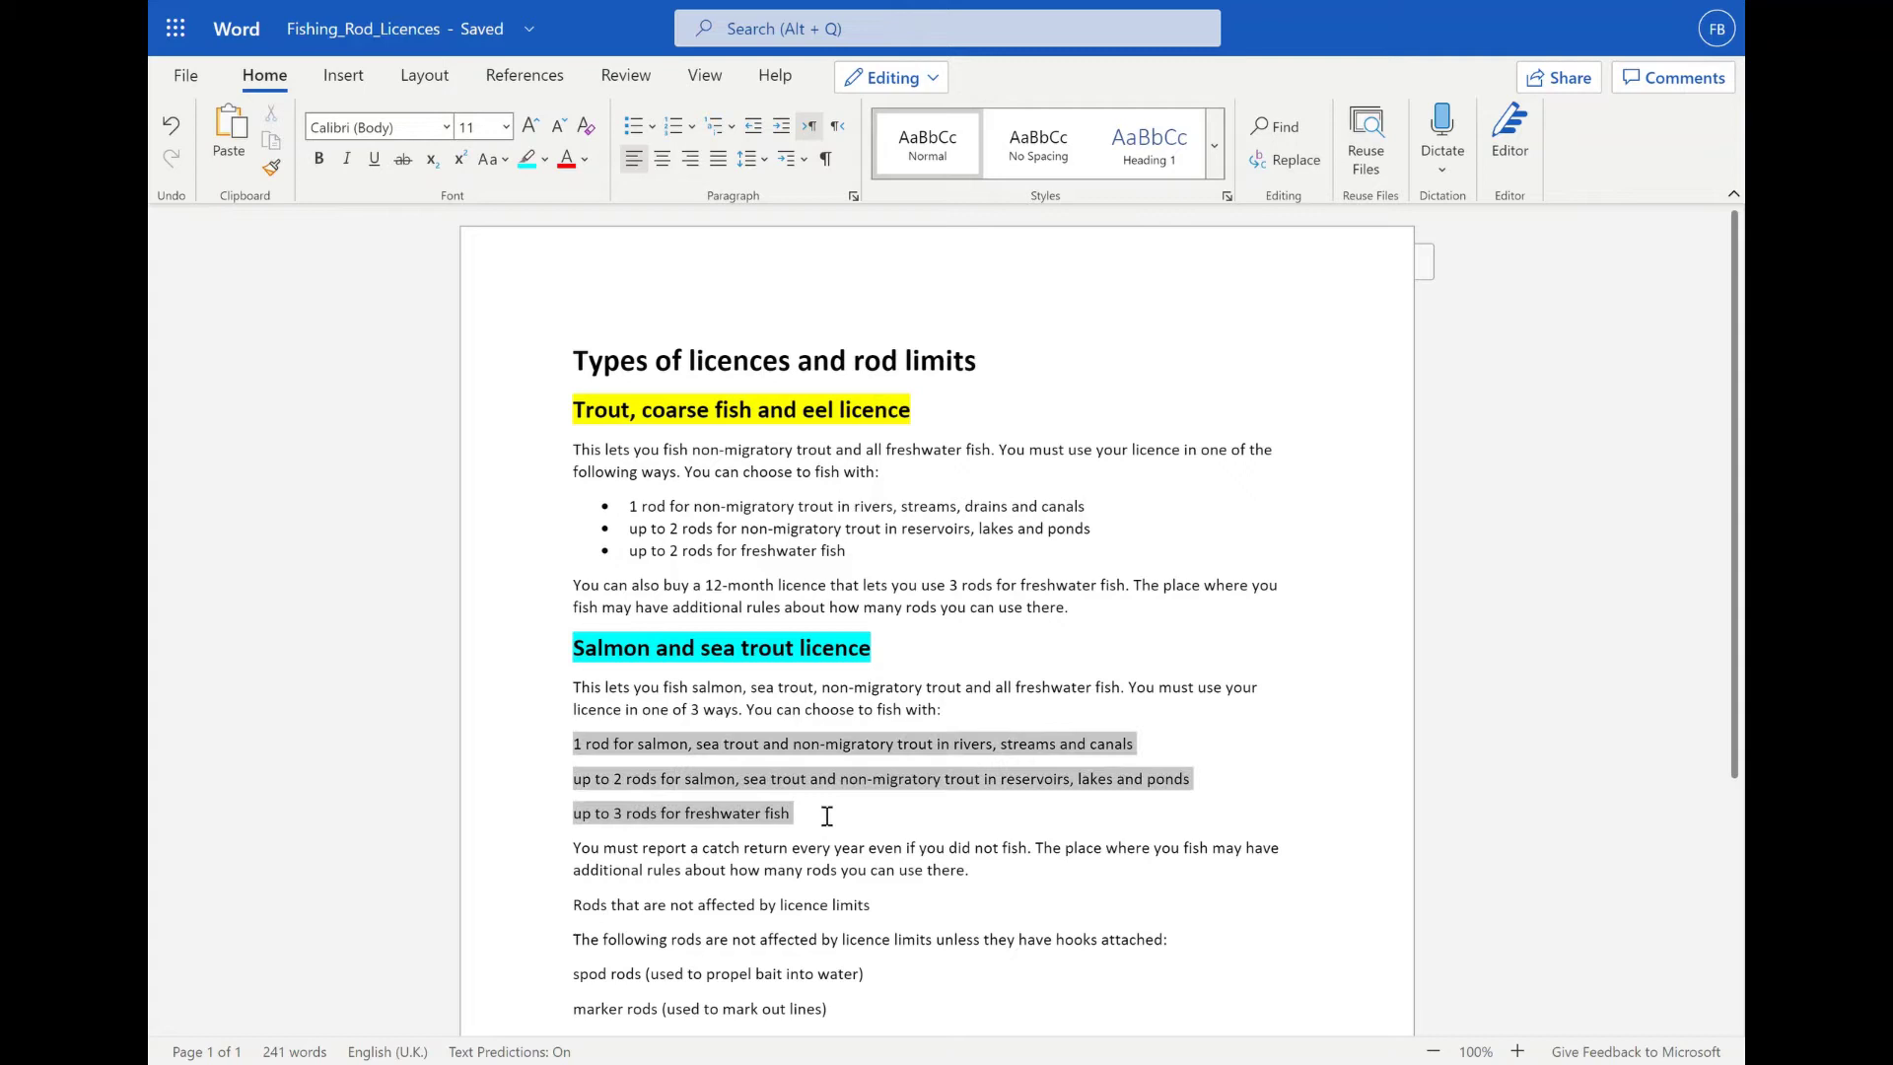
click(632, 130)
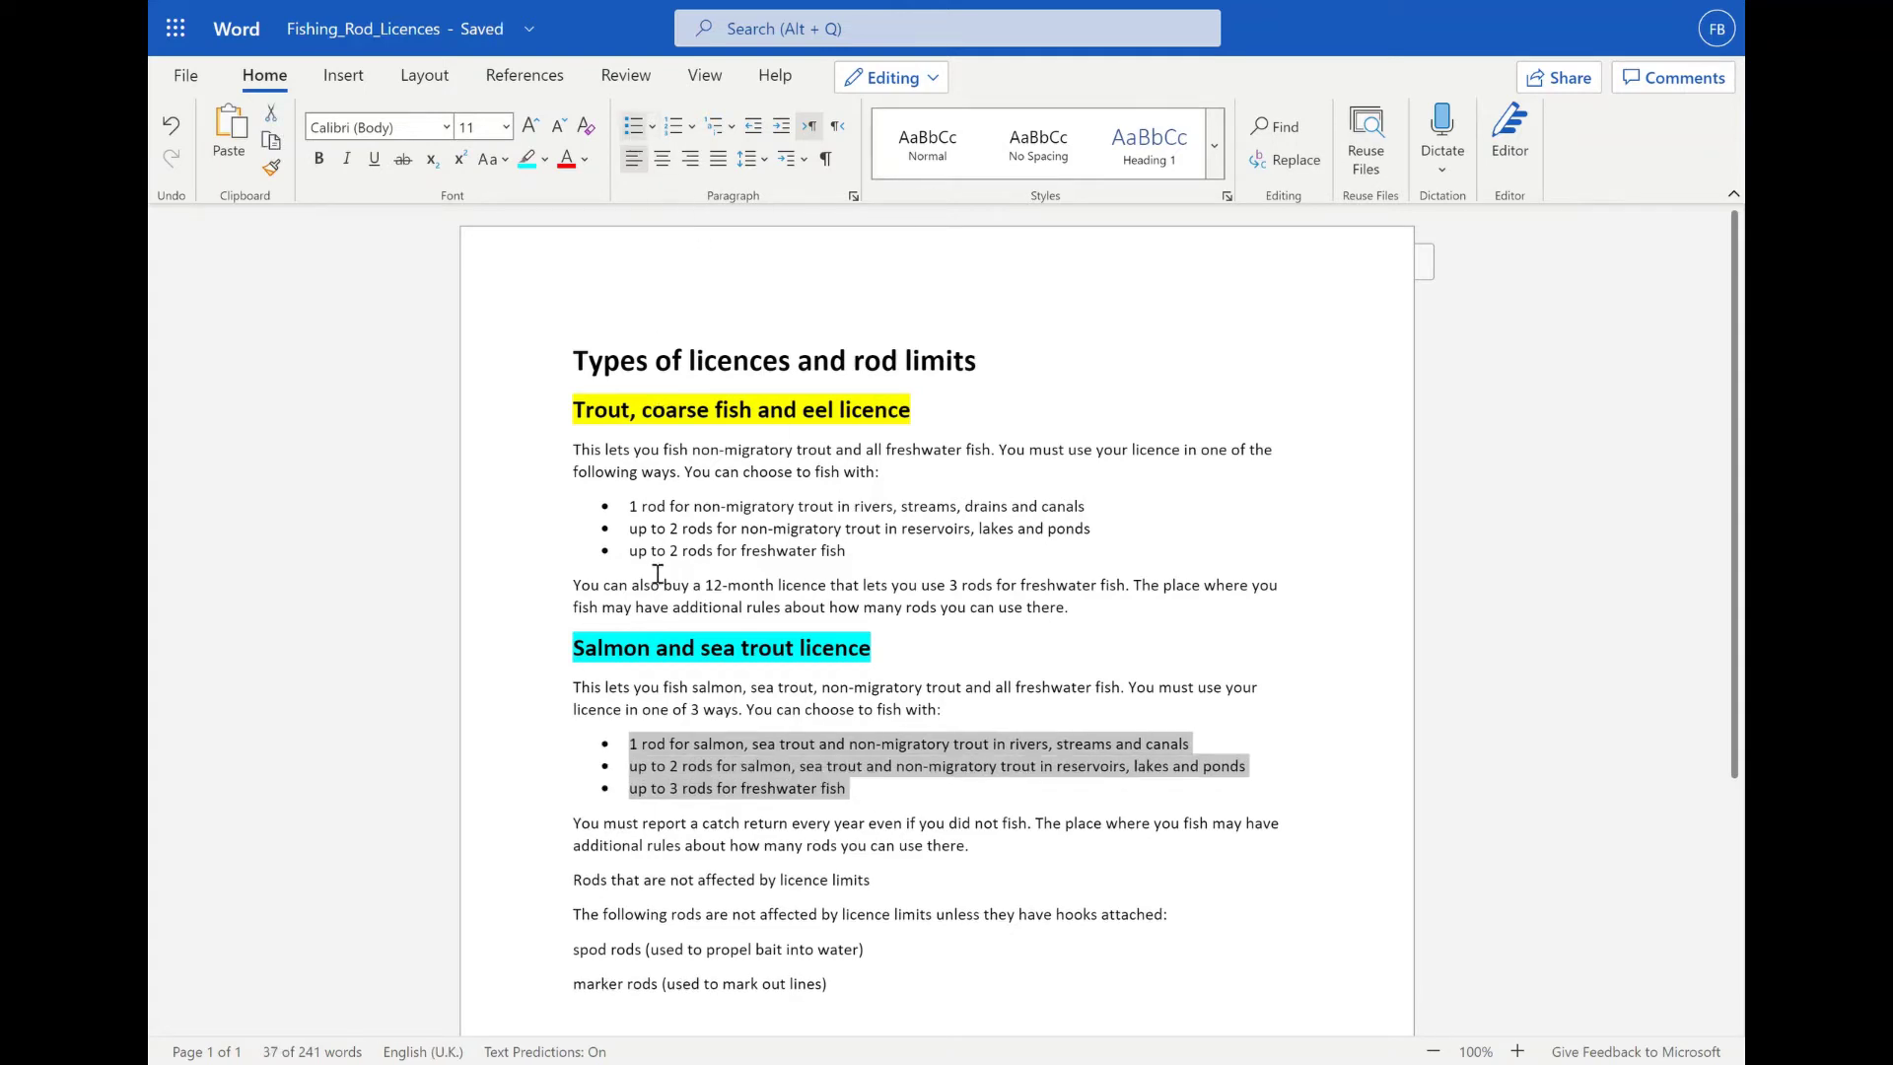
scroll(671, 660, down, 1)
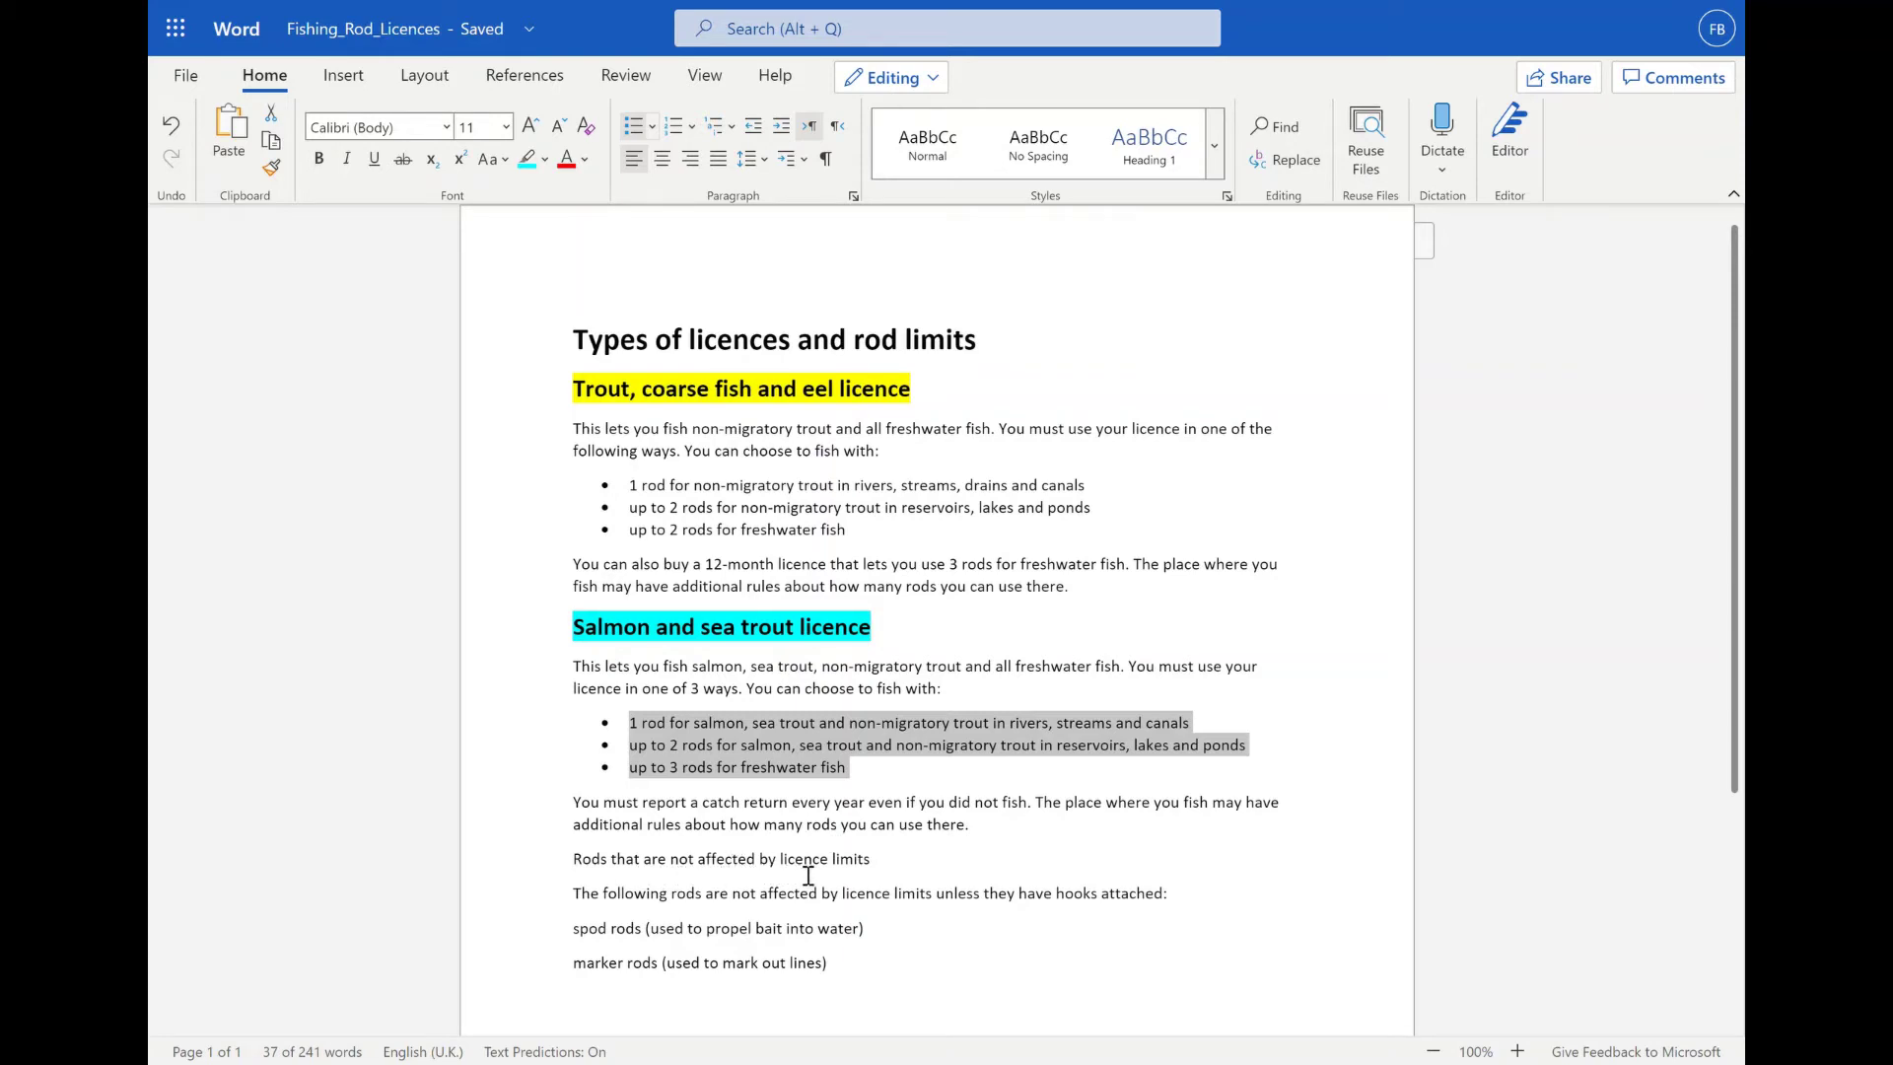
Make 'Rods that are not affected by licence limits' bold at 16 pt.
triple_click(714, 871)
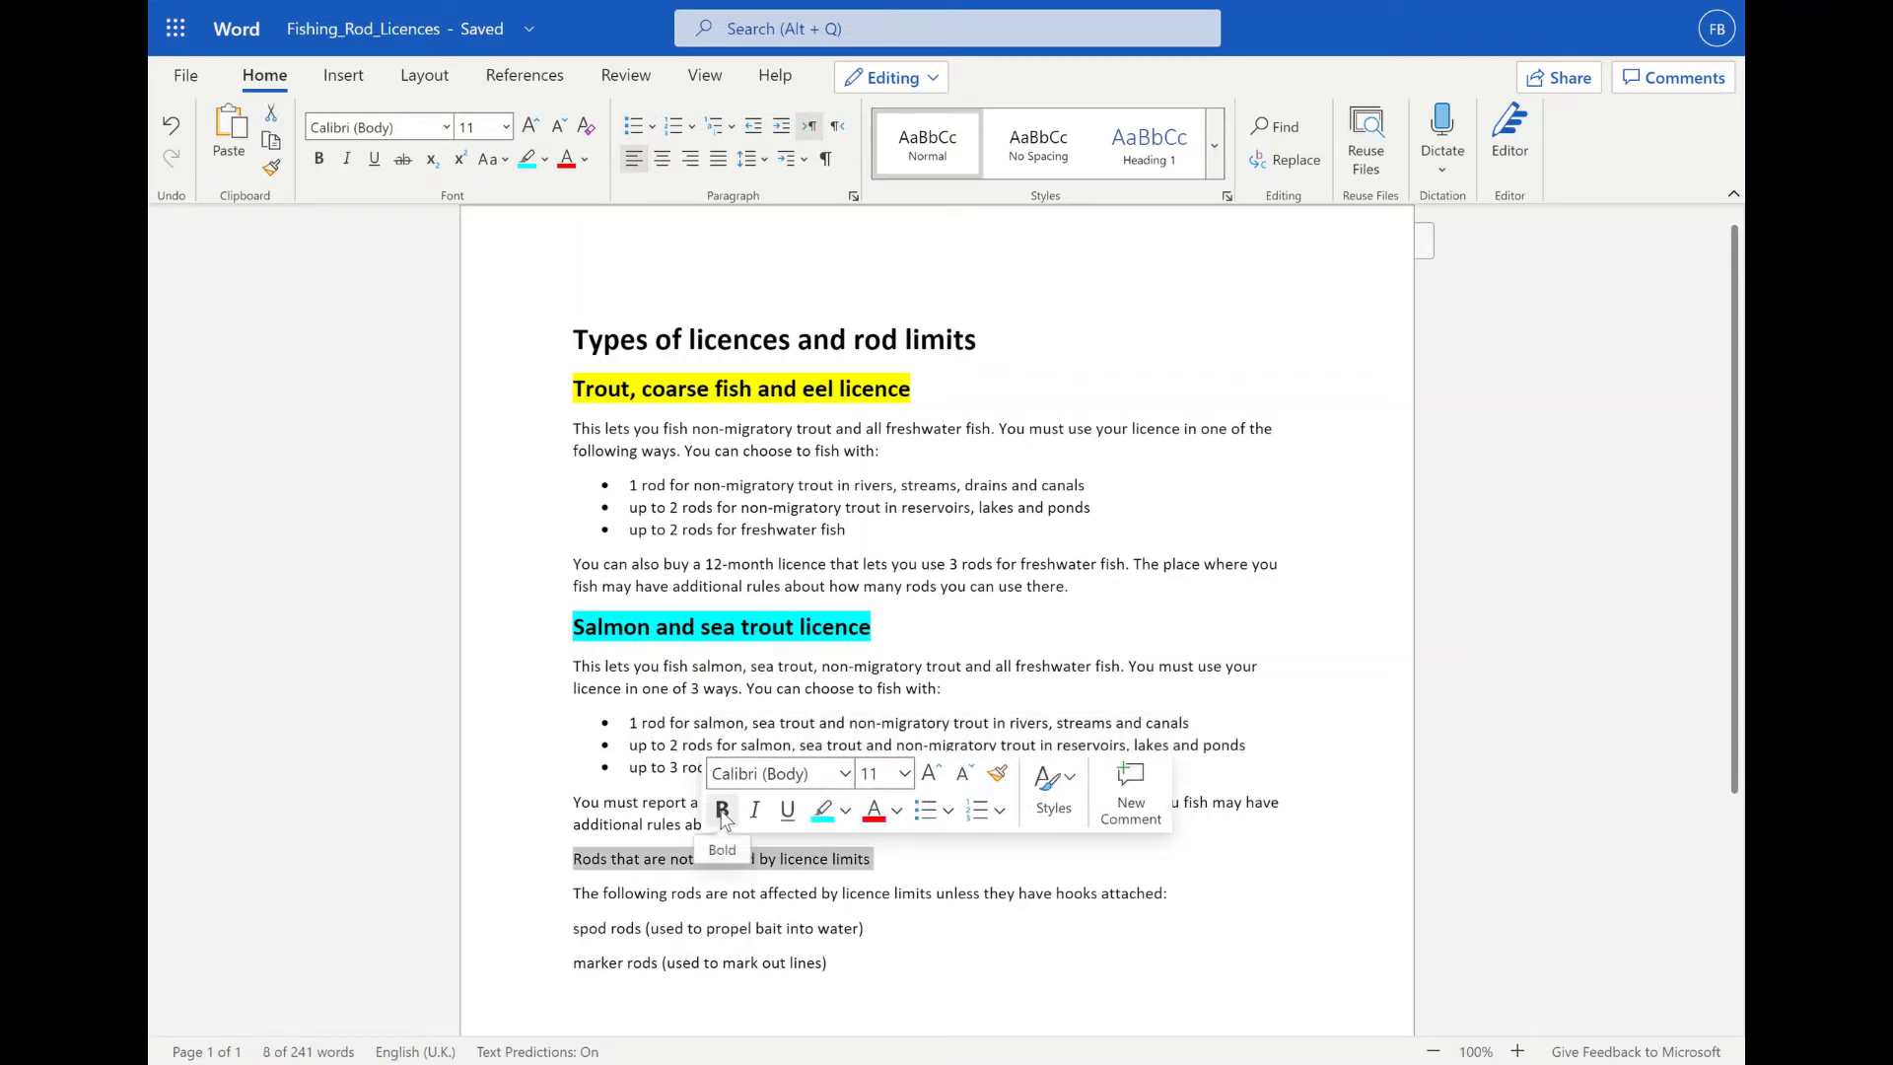
click(722, 810)
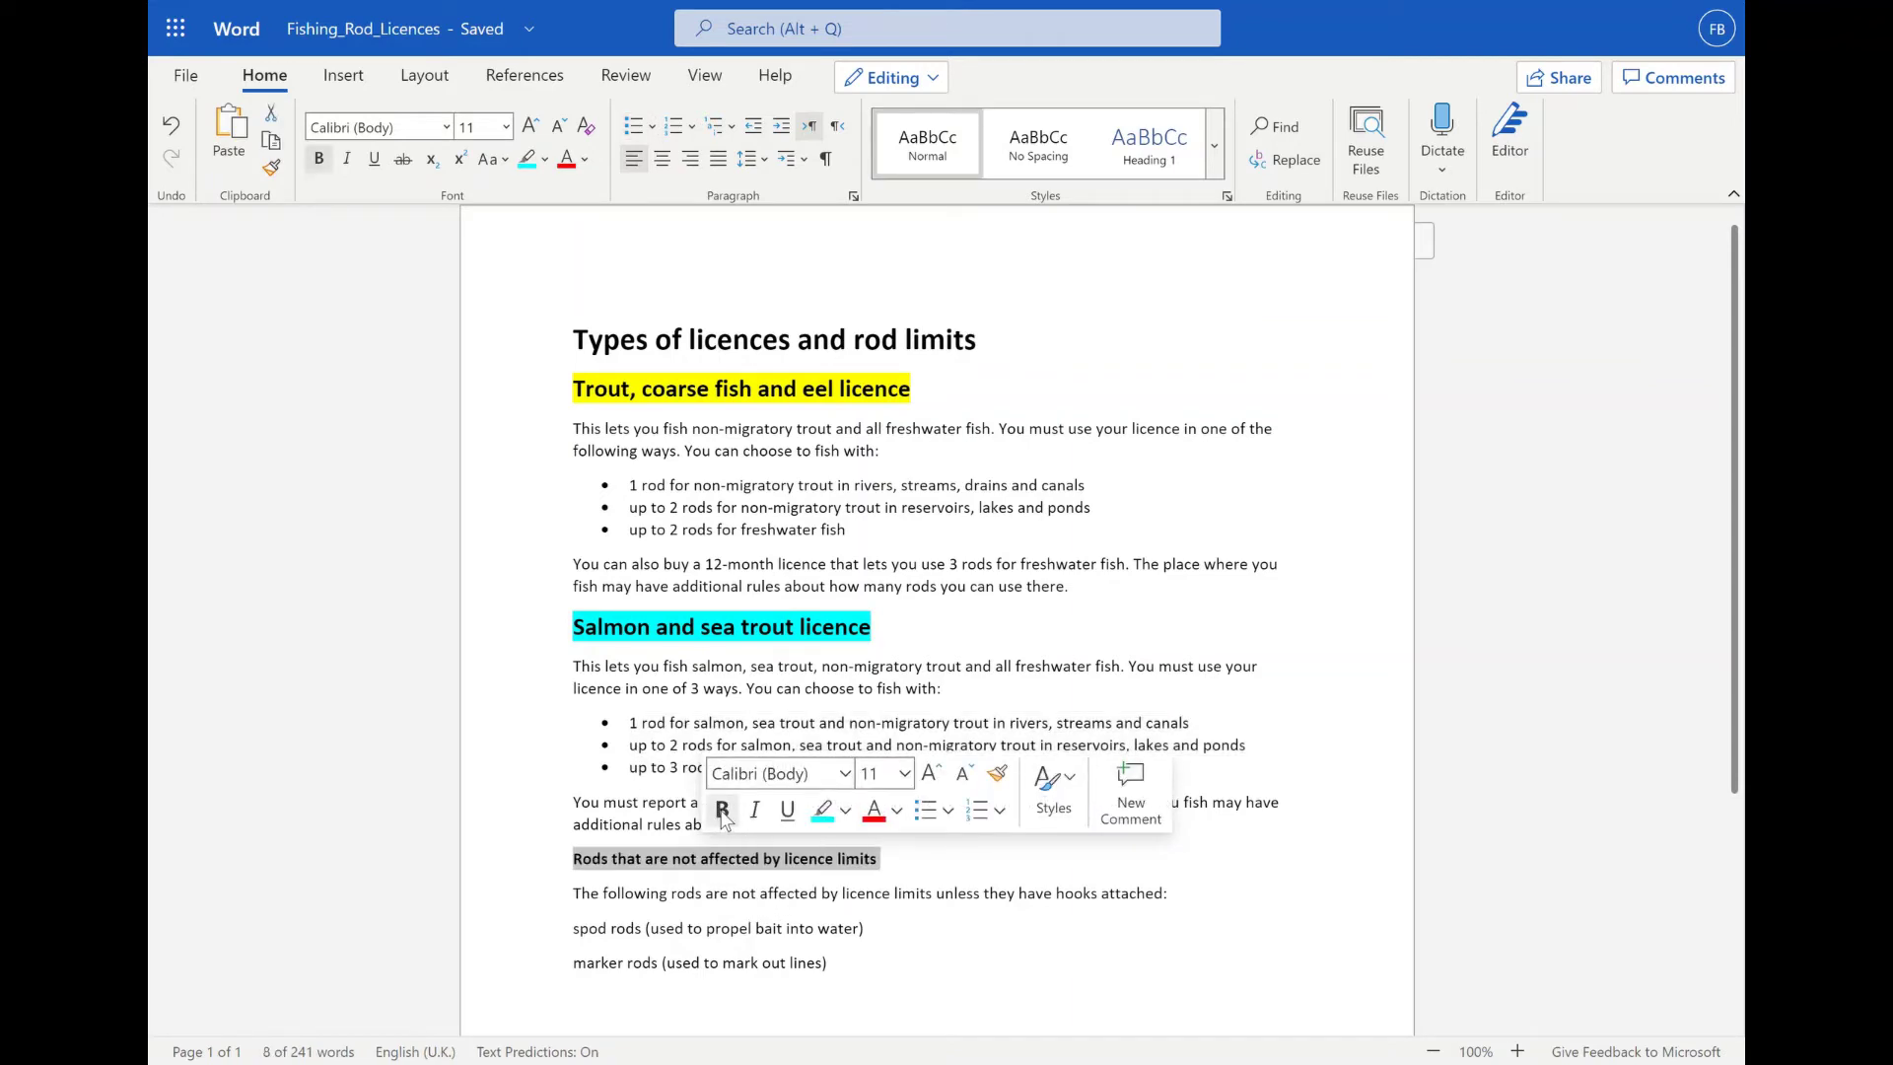
click(904, 773)
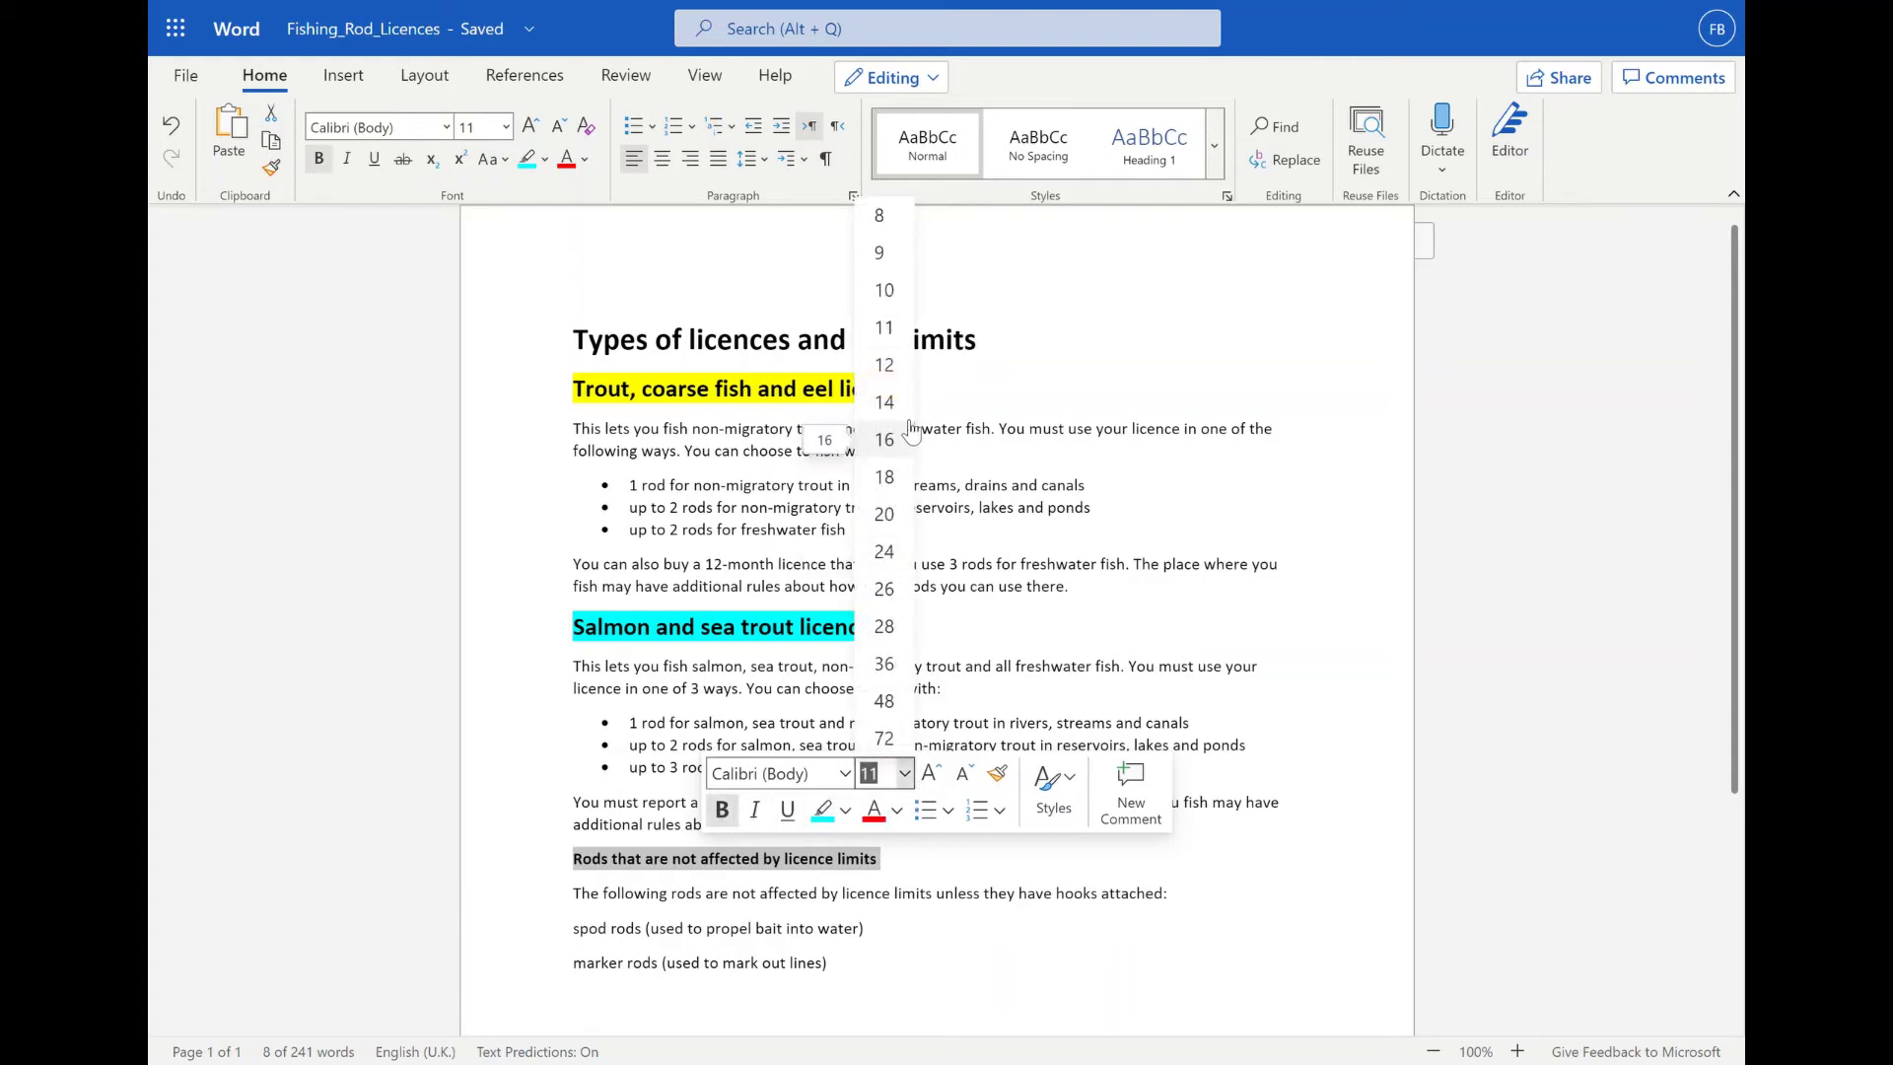
click(884, 438)
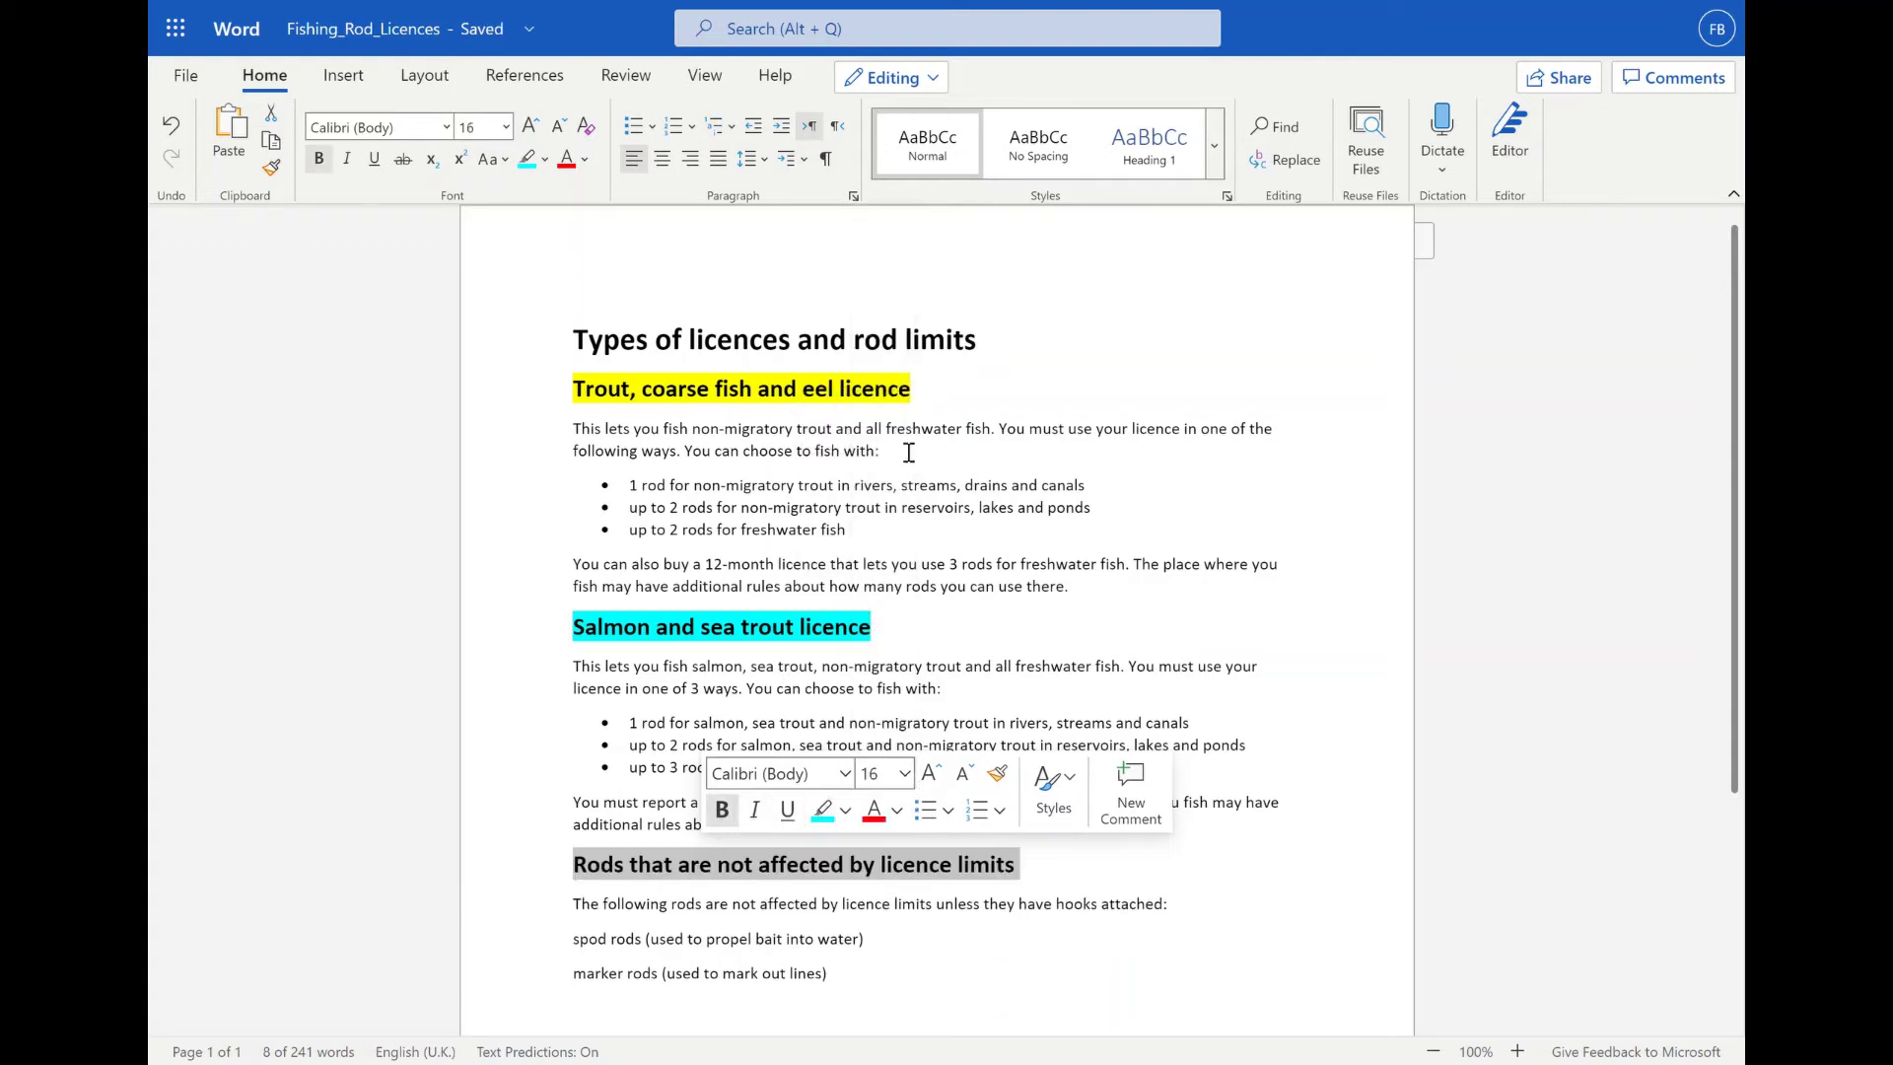
Highlight the 'Rods that are not affected' subheading in red.
click(846, 811)
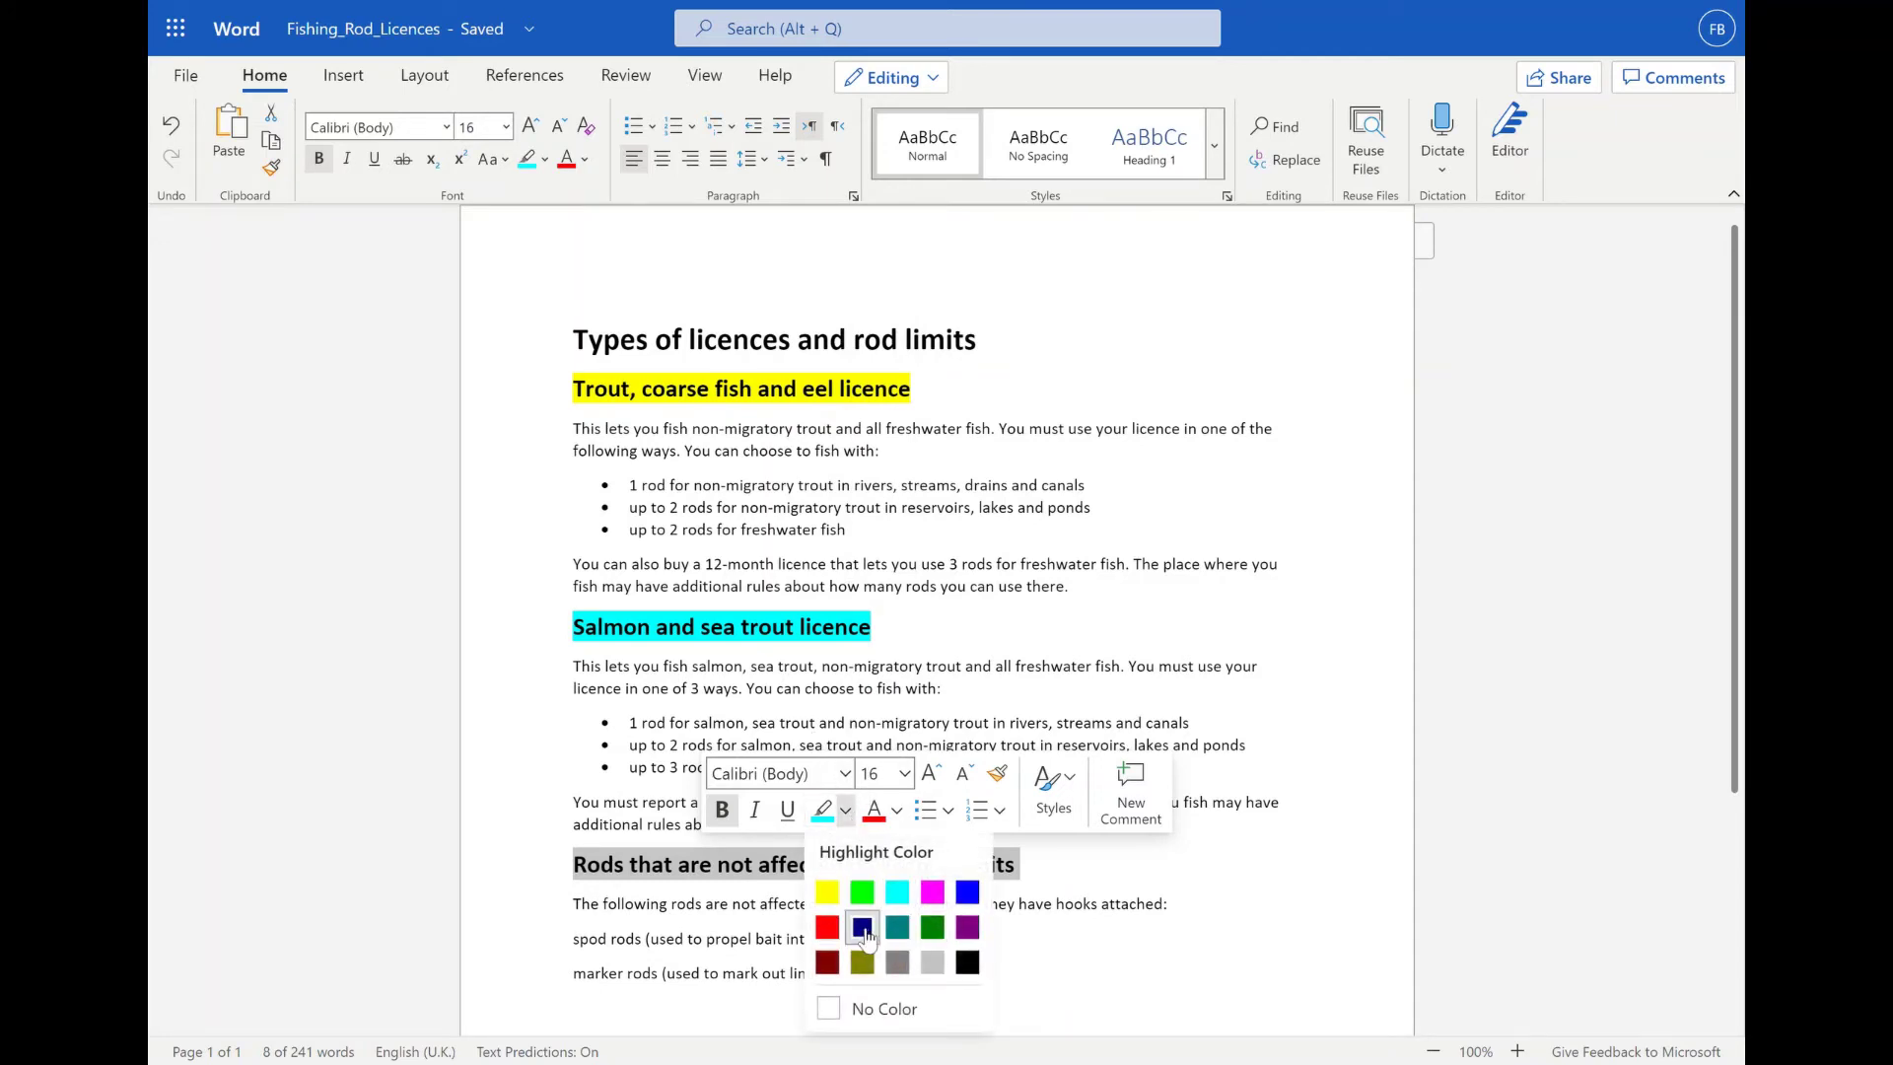
click(829, 932)
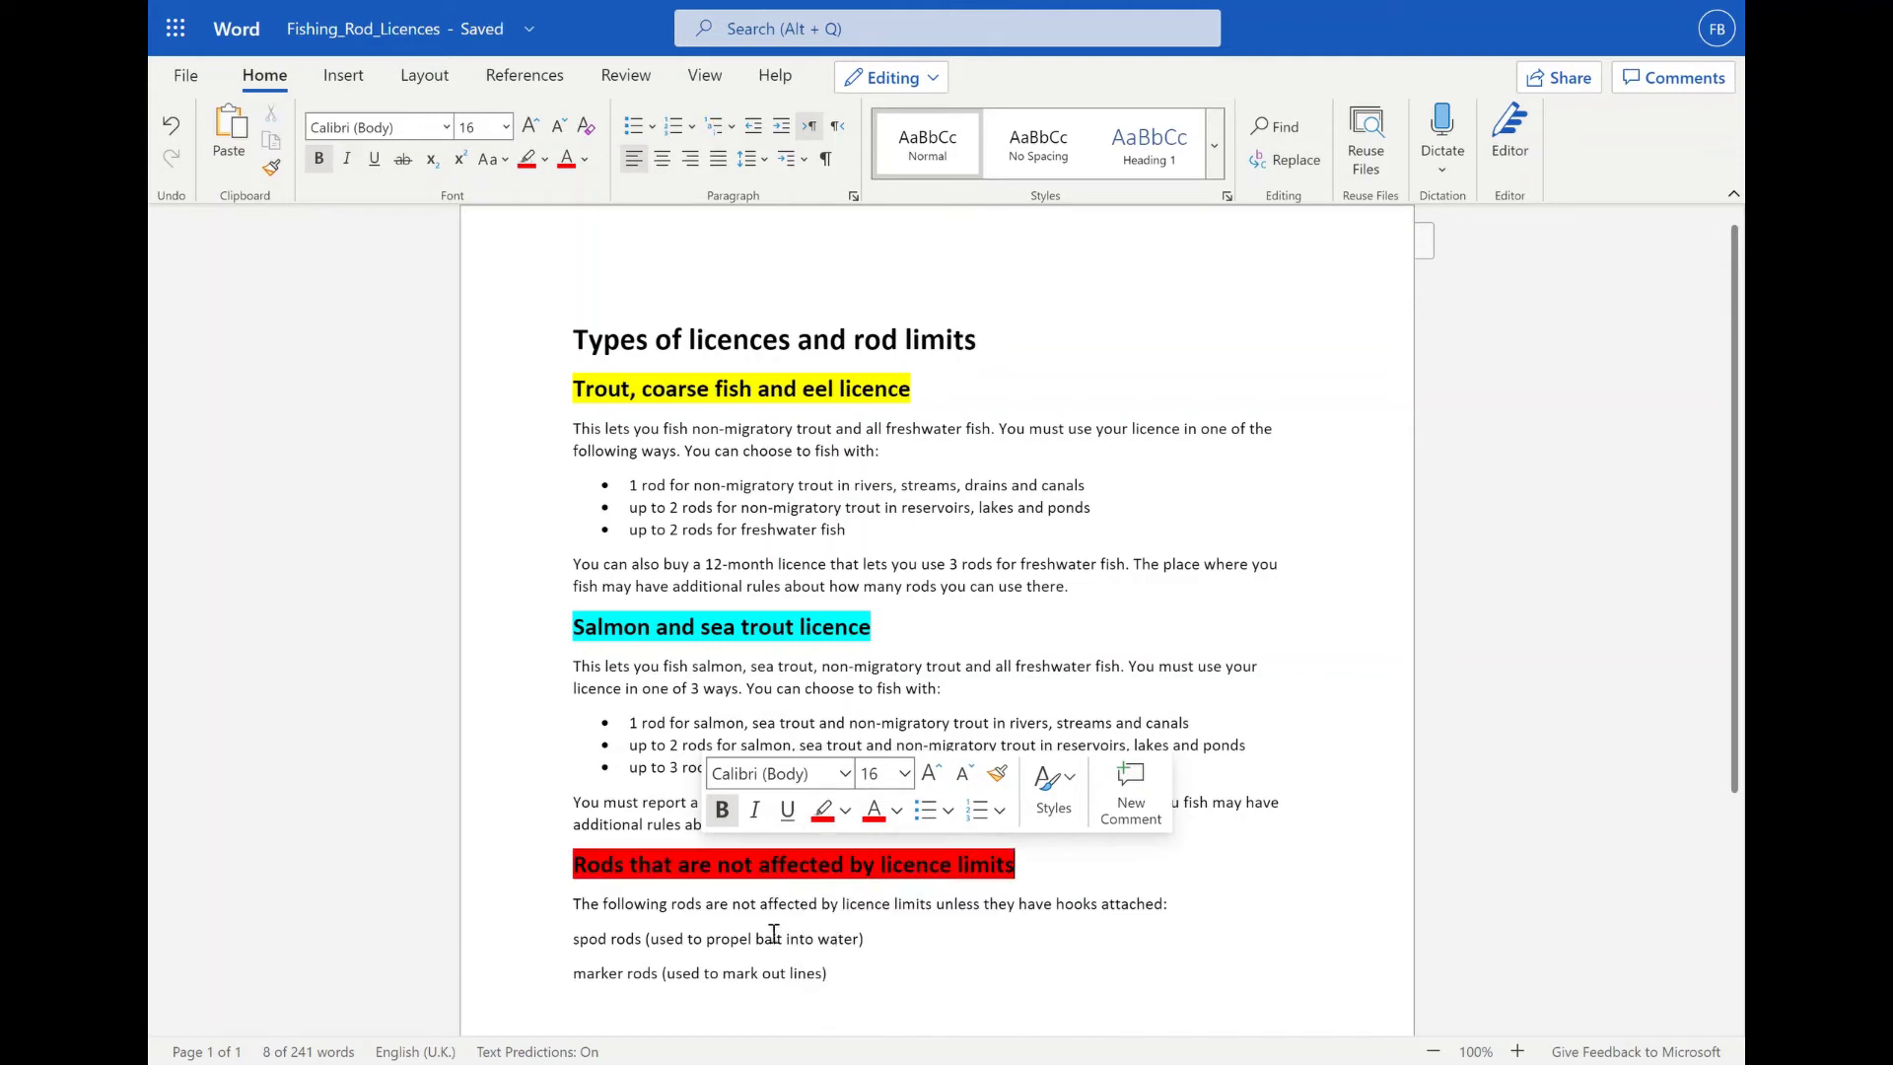
click(667, 937)
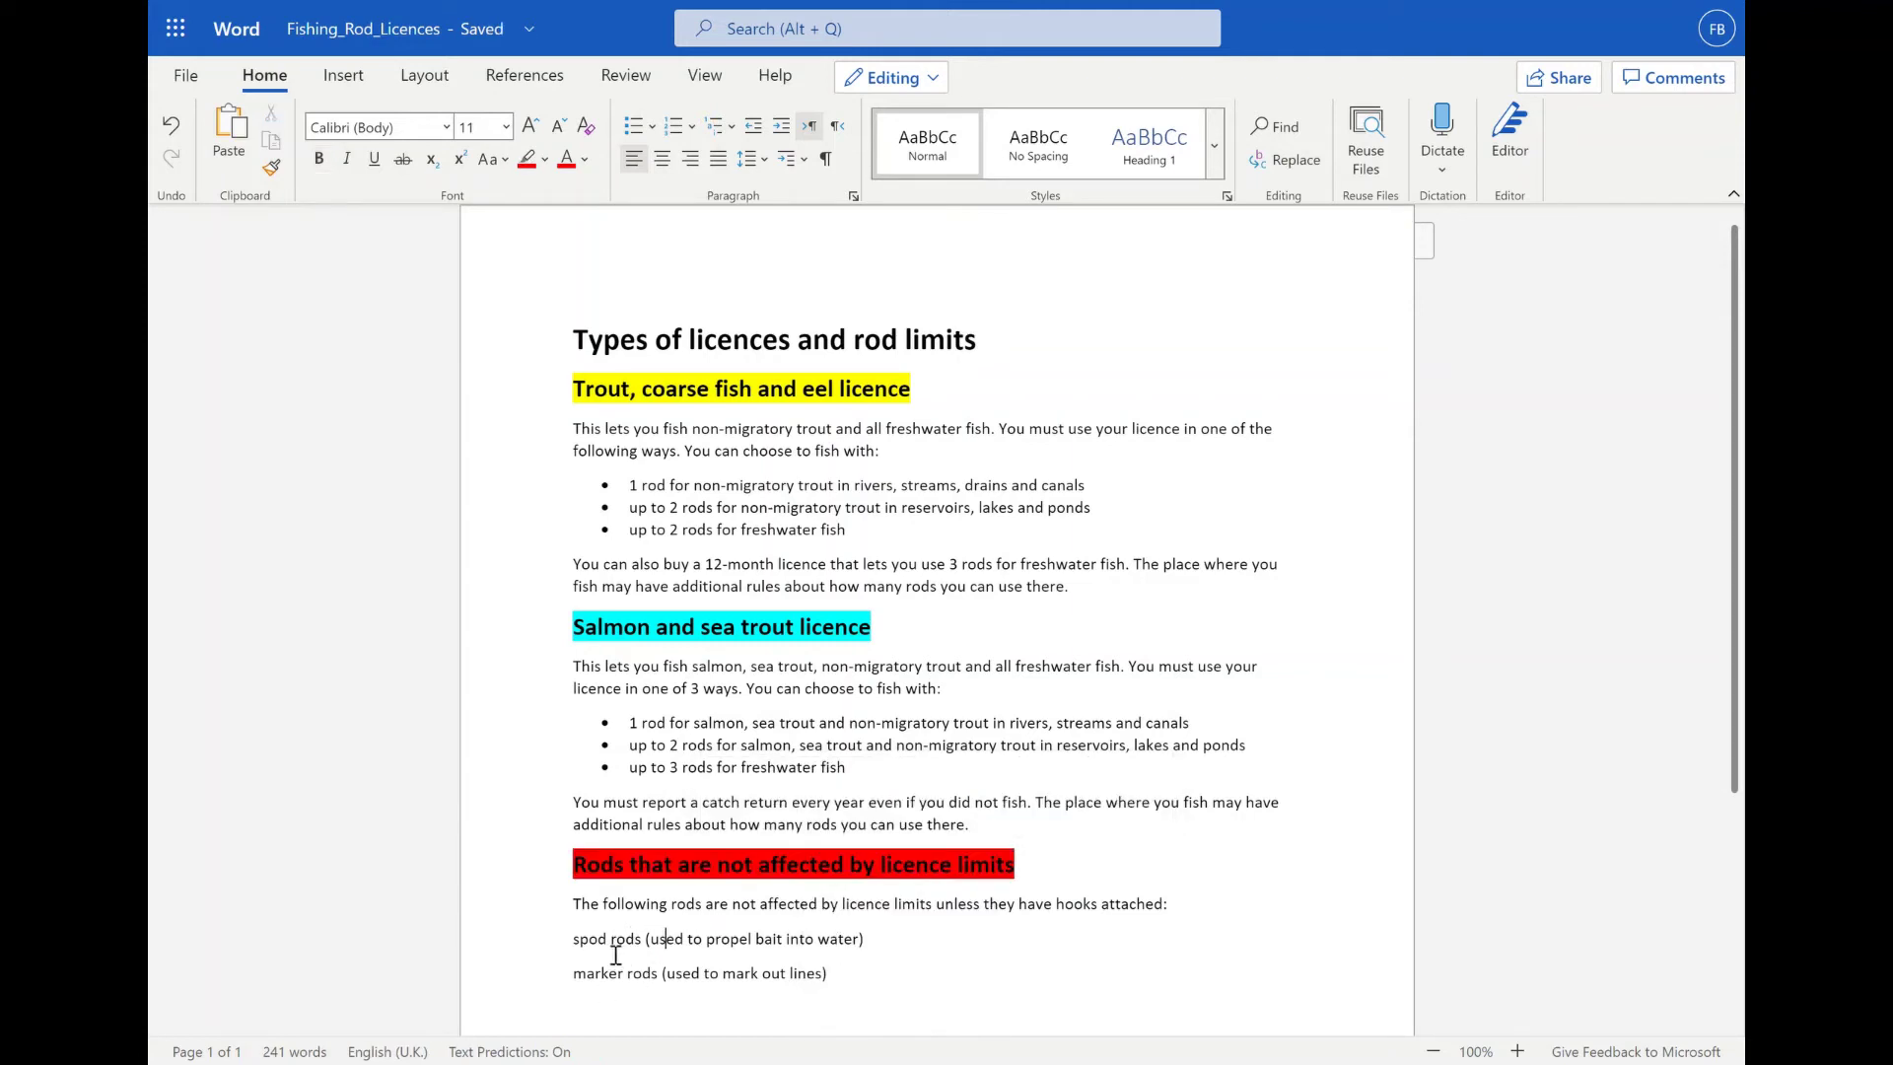
scroll(591, 950, down, 1)
Bullet the 'spod rods' and 'marker rods' lines.
scroll(592, 950, down, 1)
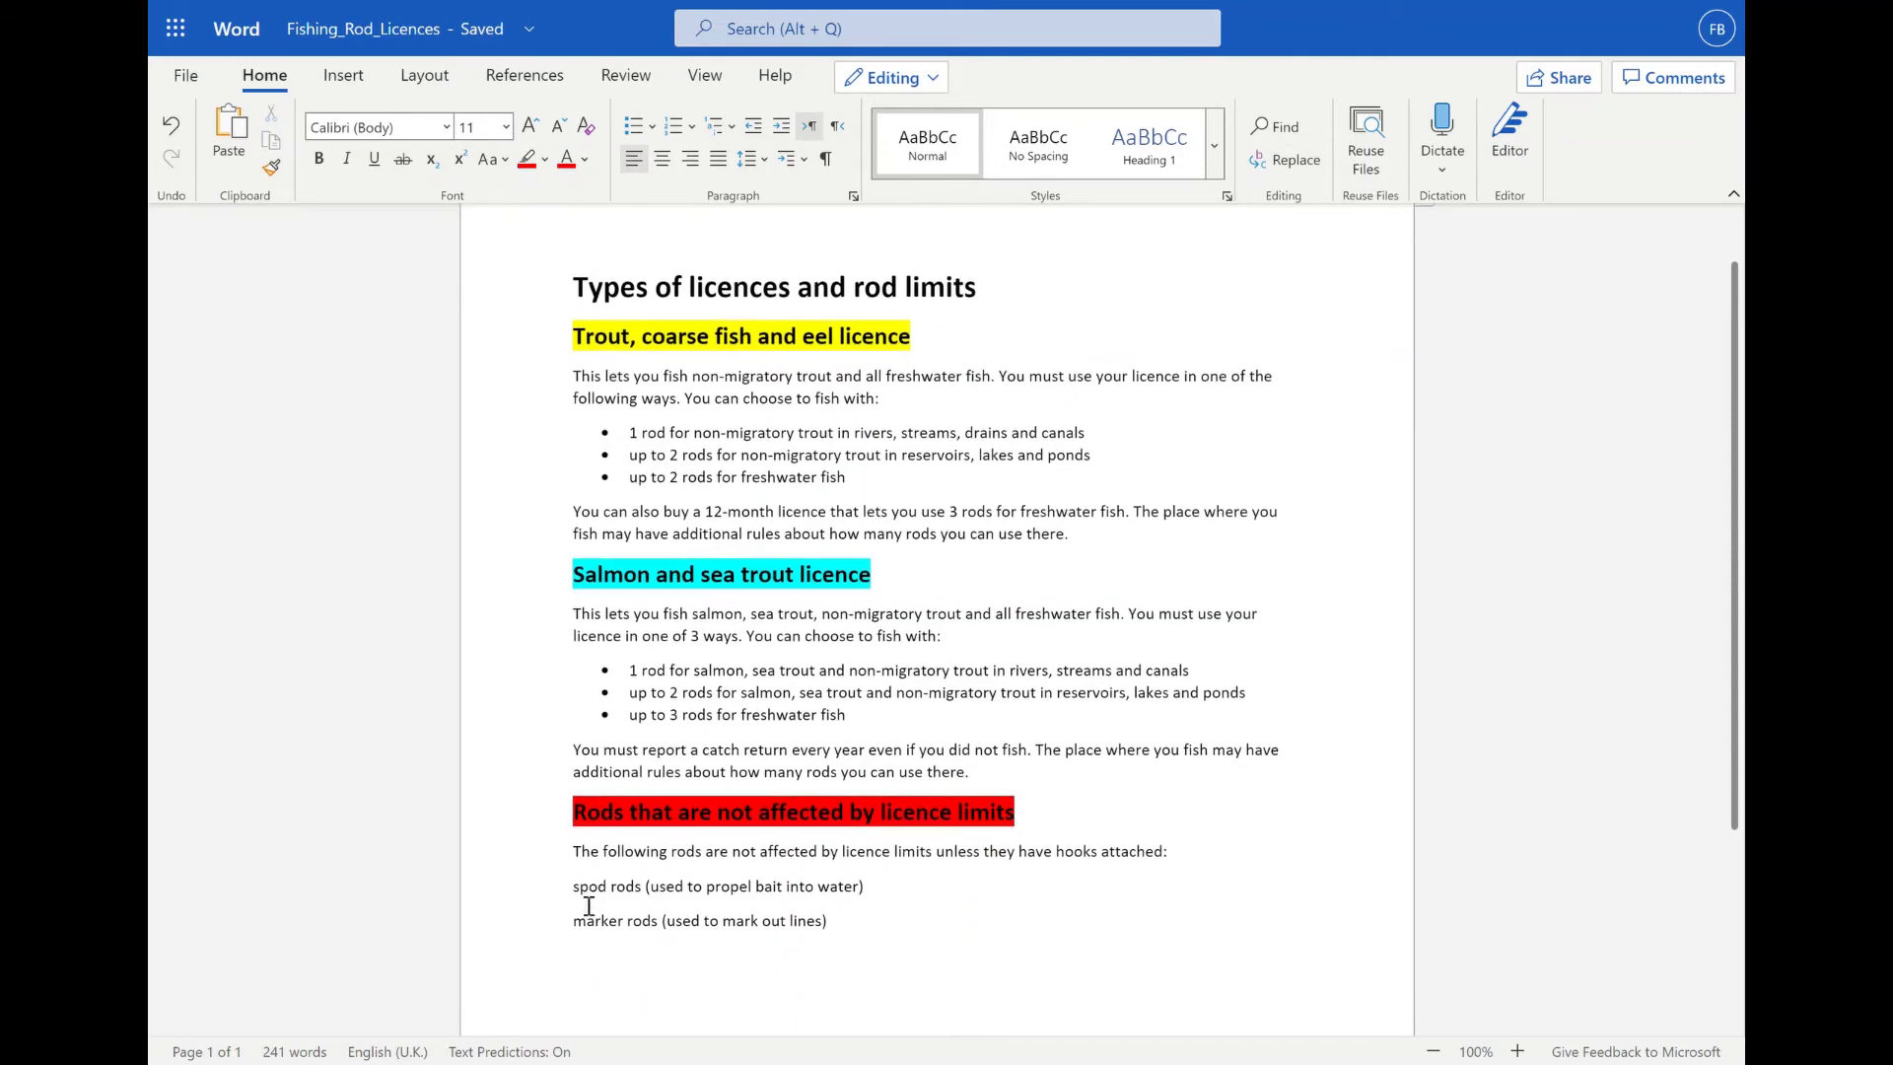
drag(589, 905, 675, 927)
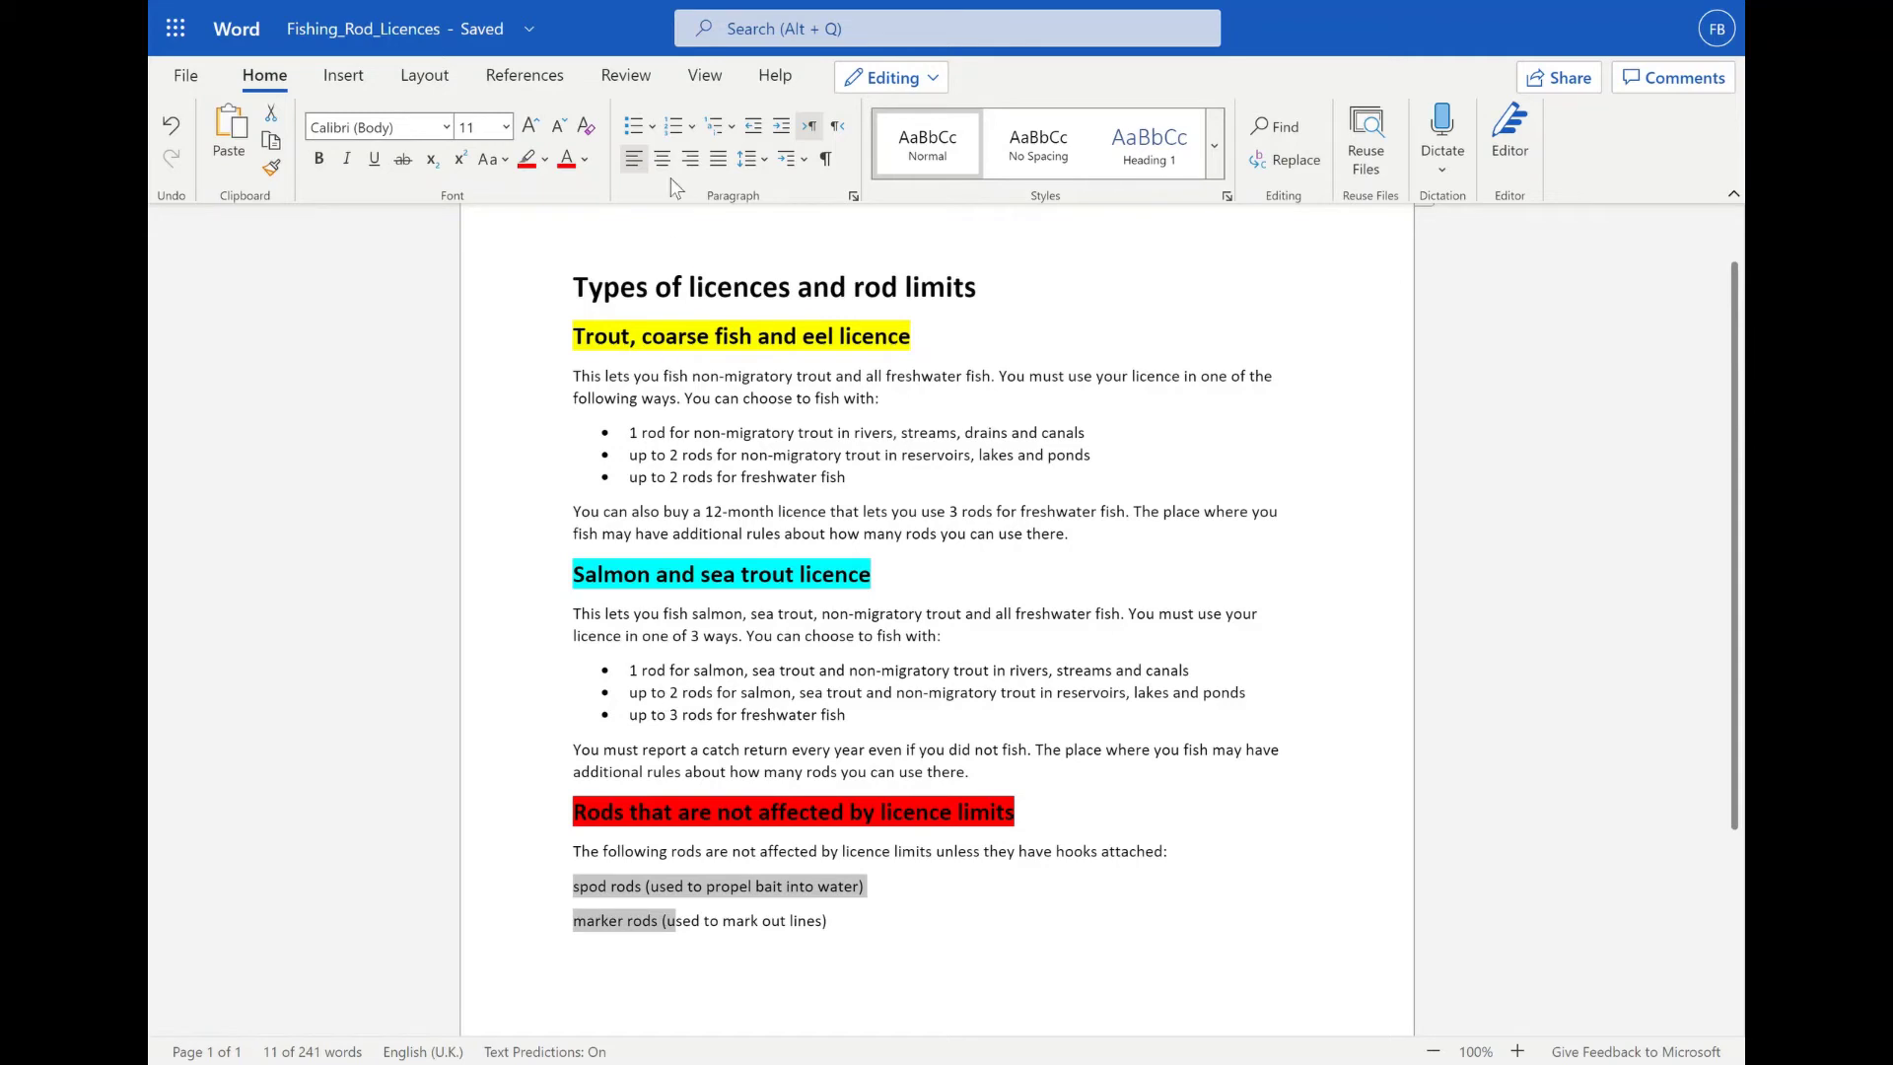
click(637, 125)
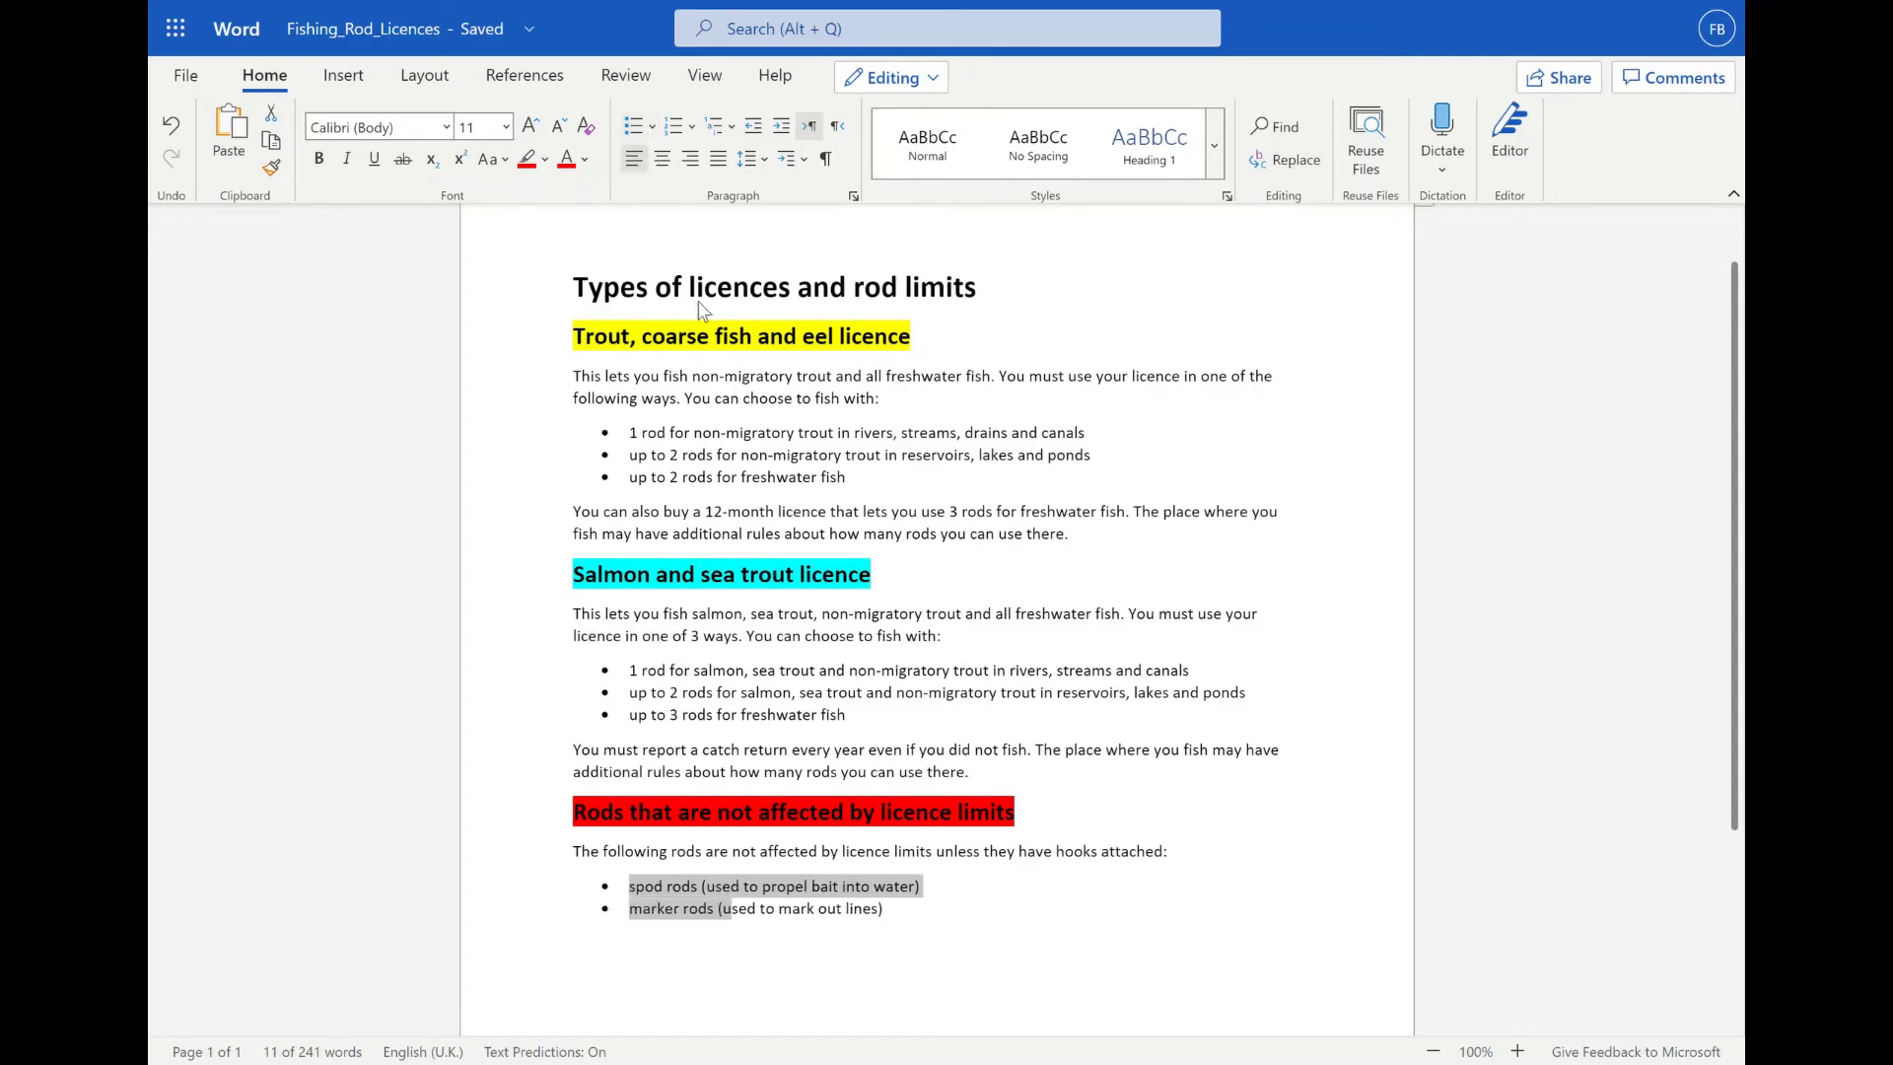
click(845, 437)
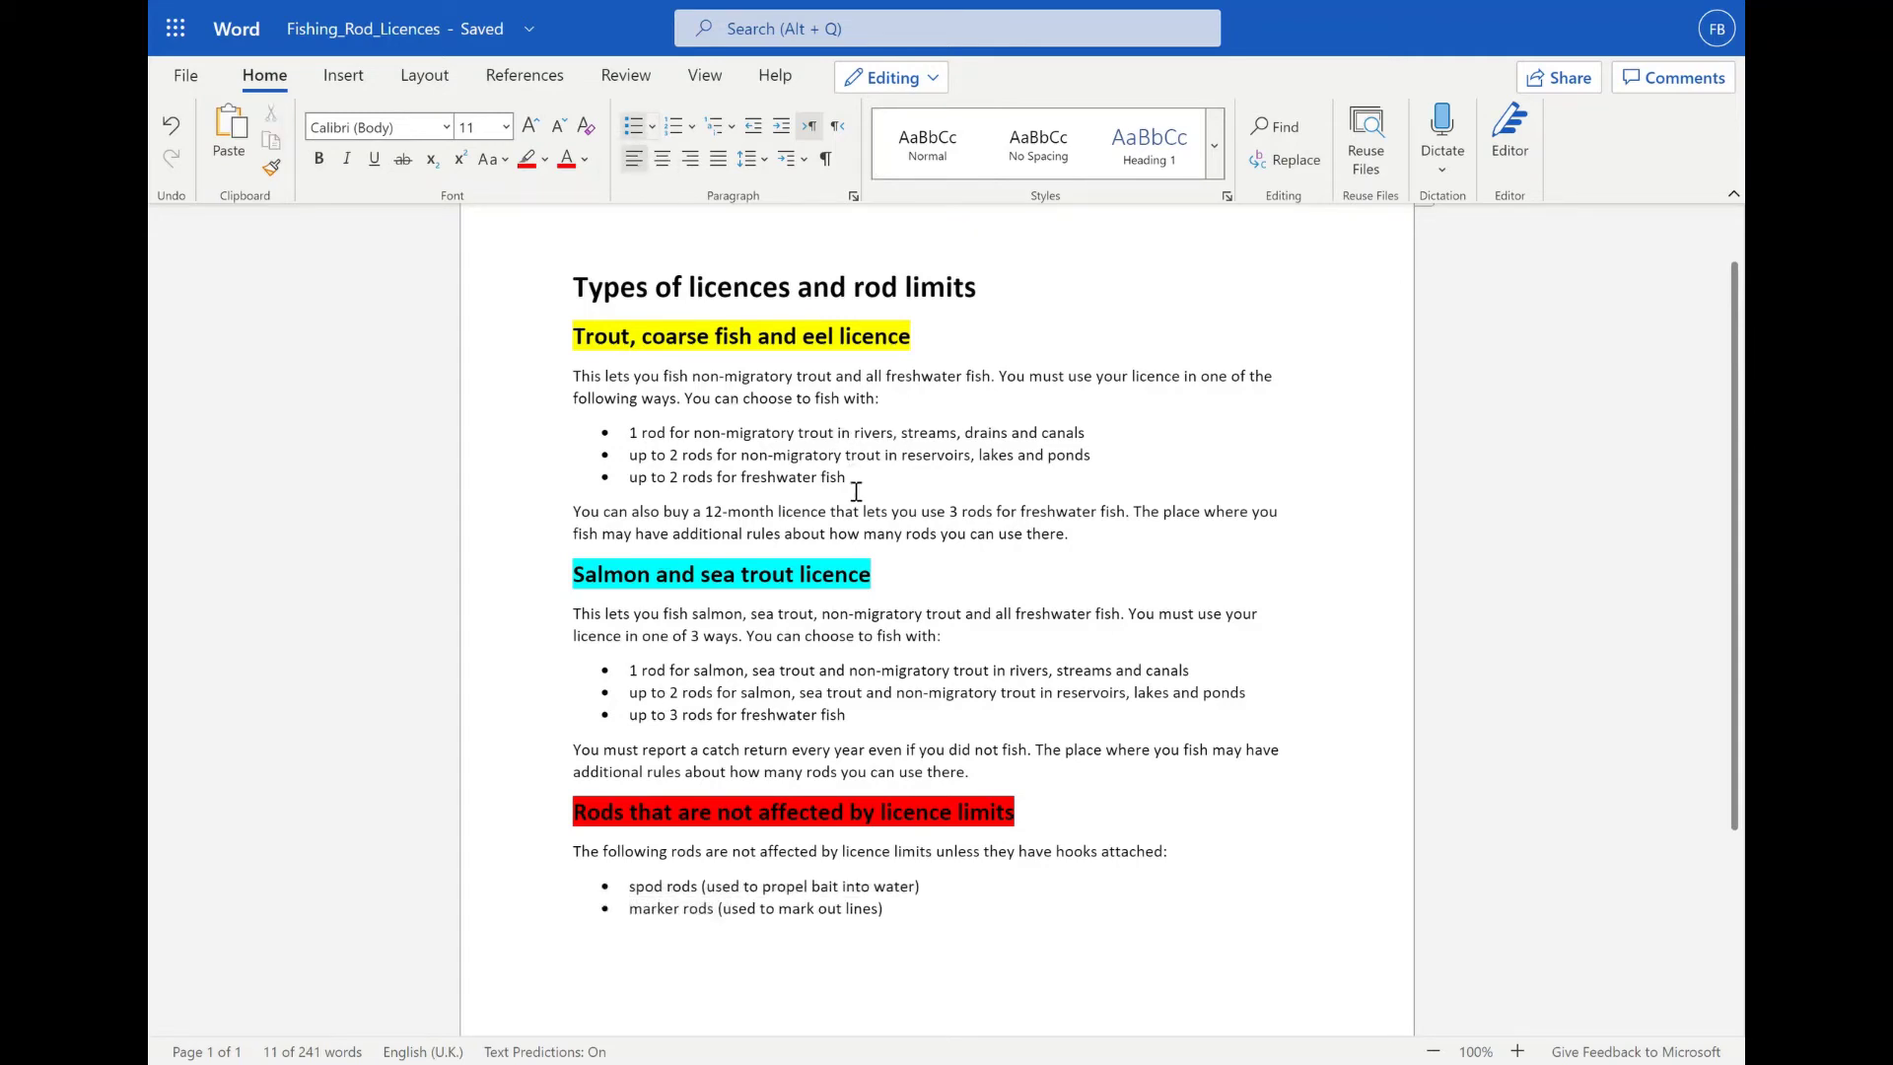
scroll(856, 491, up, 1)
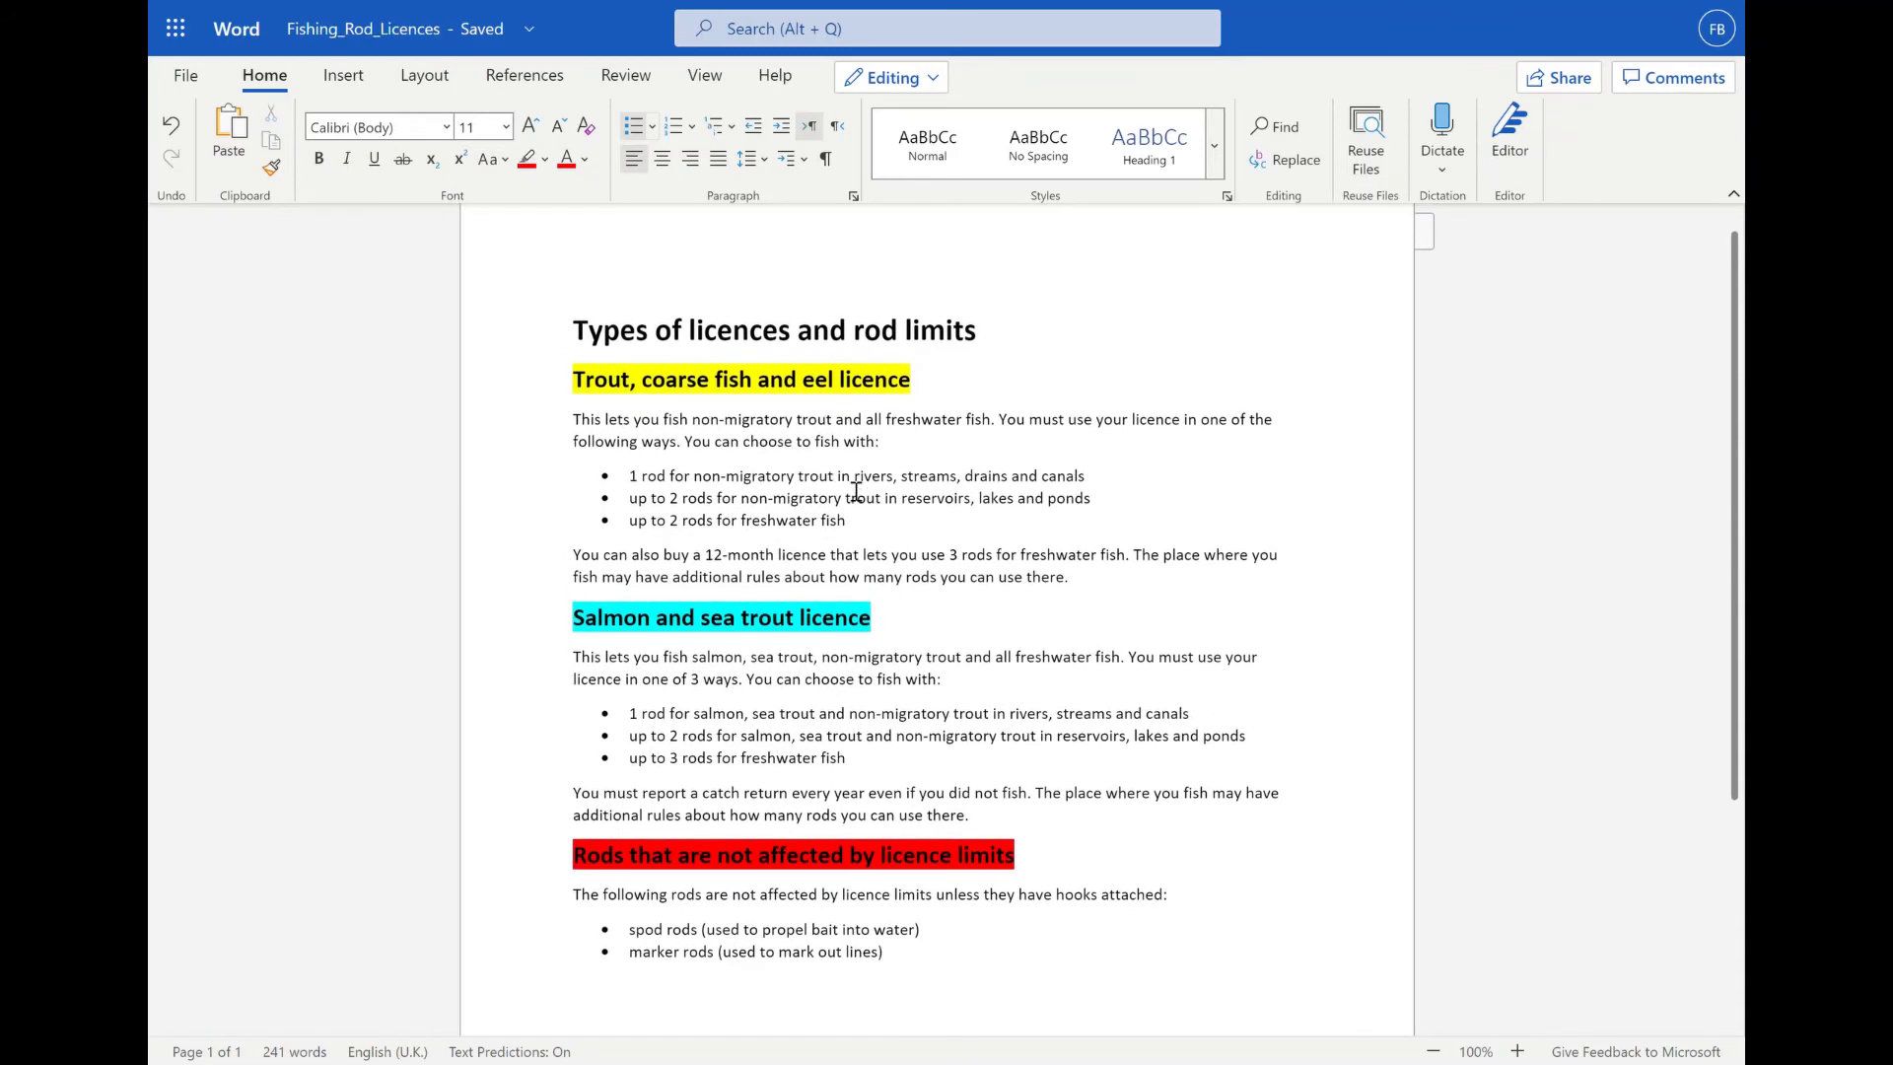
scroll(856, 491, down, 1)
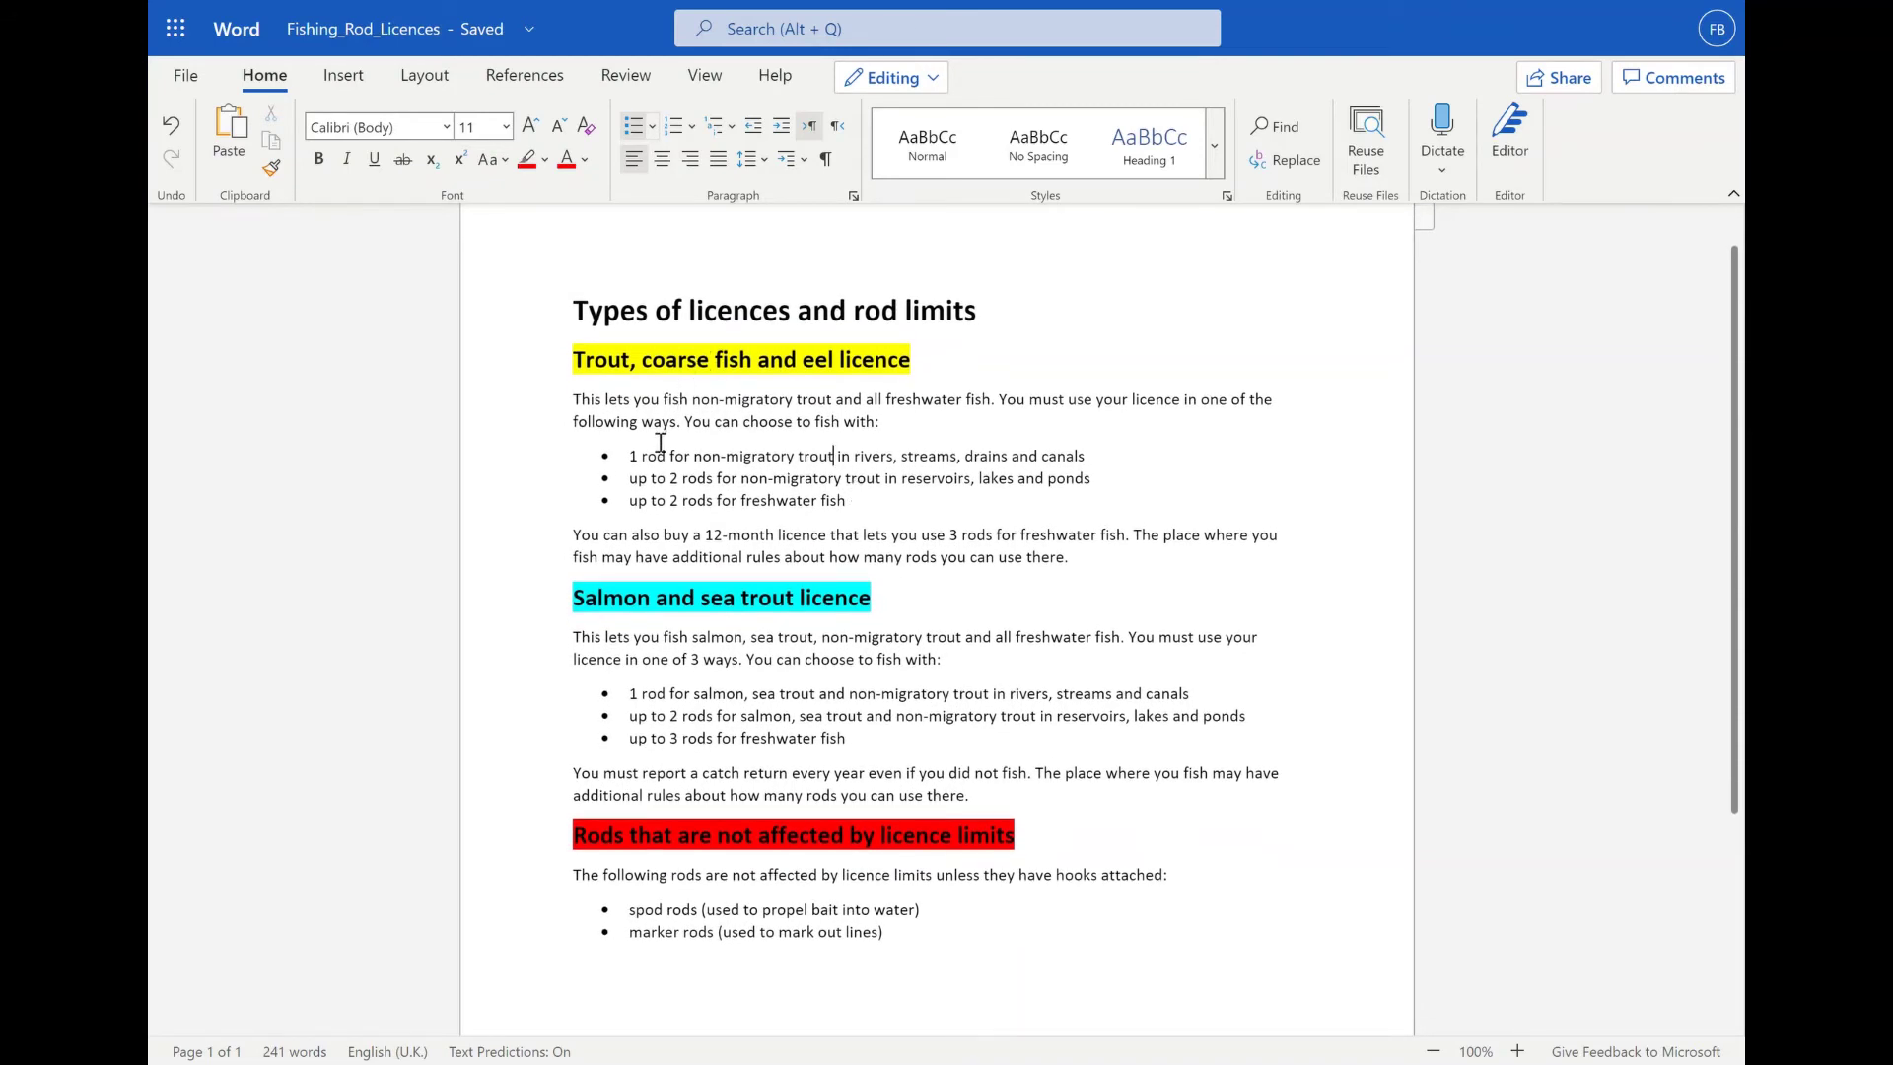
Underline the title 'Types of licences and rod limits'.
triple_click(621, 321)
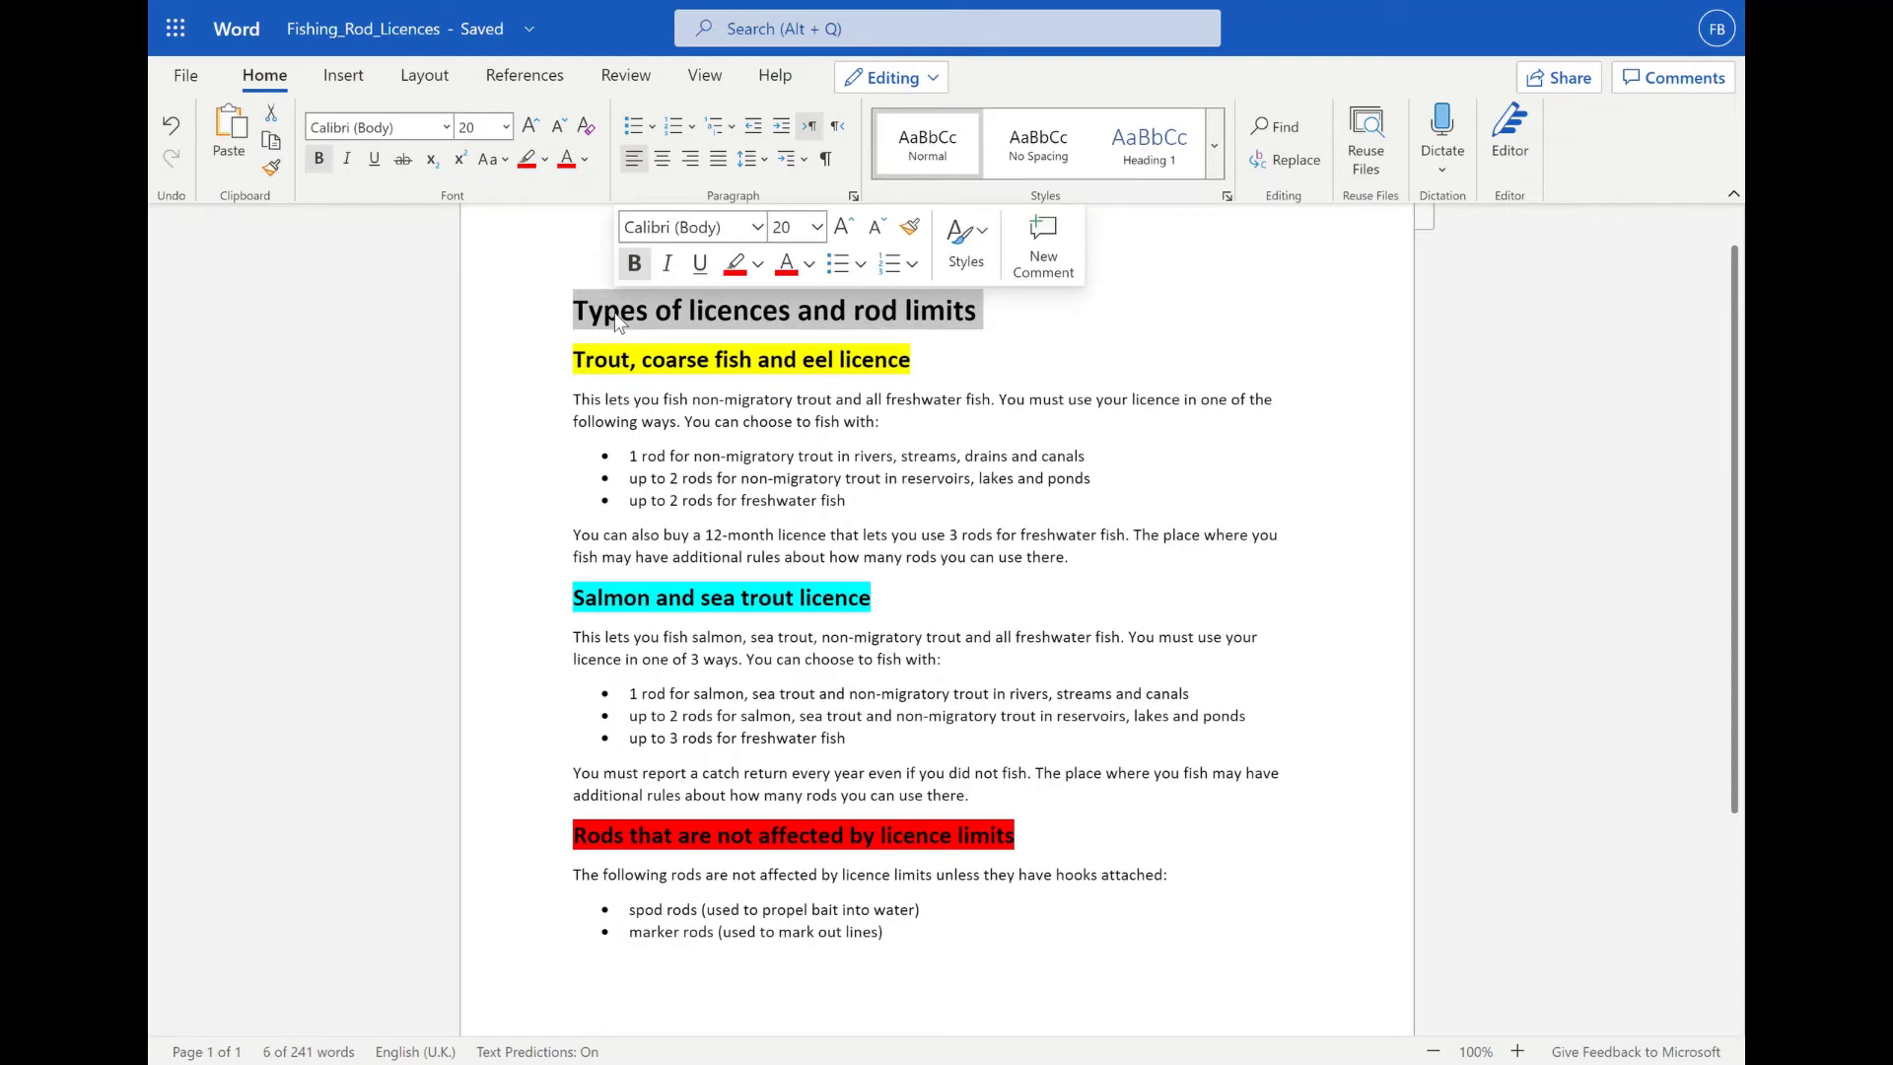
click(697, 267)
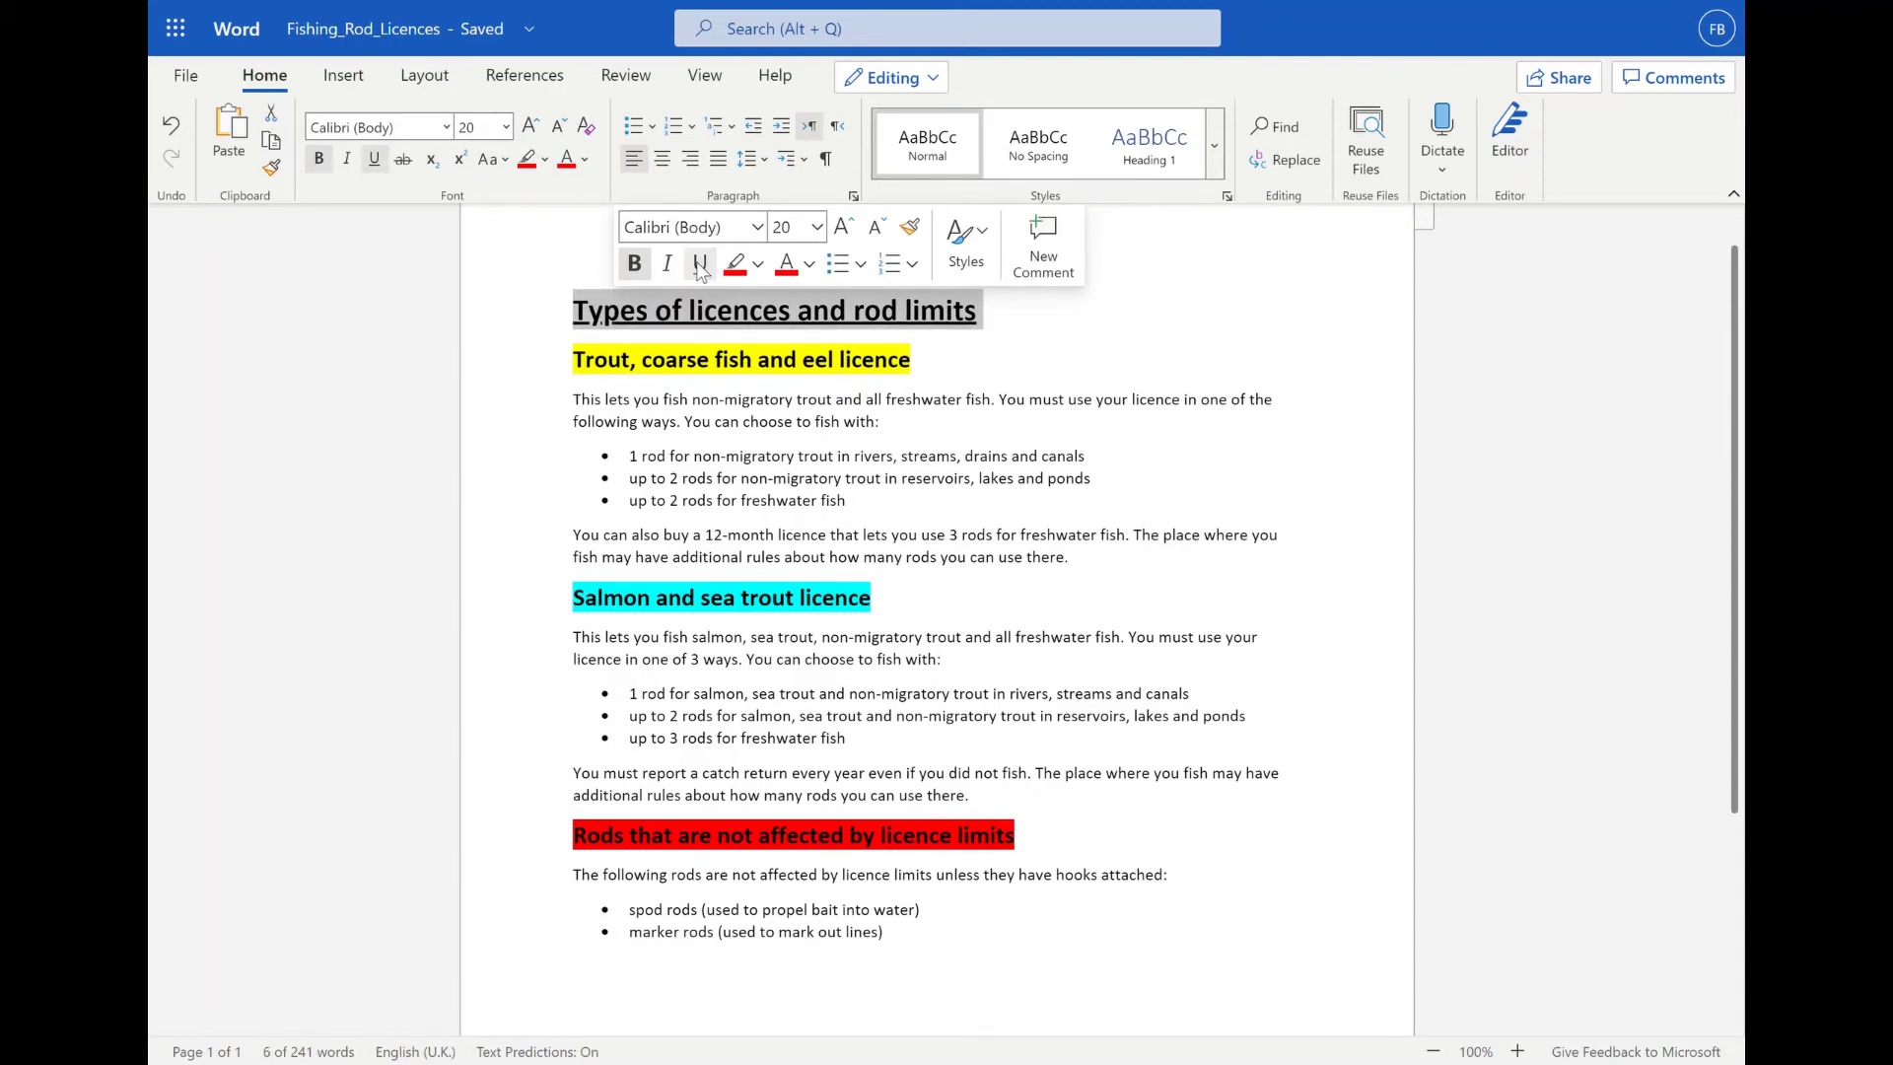
click(715, 426)
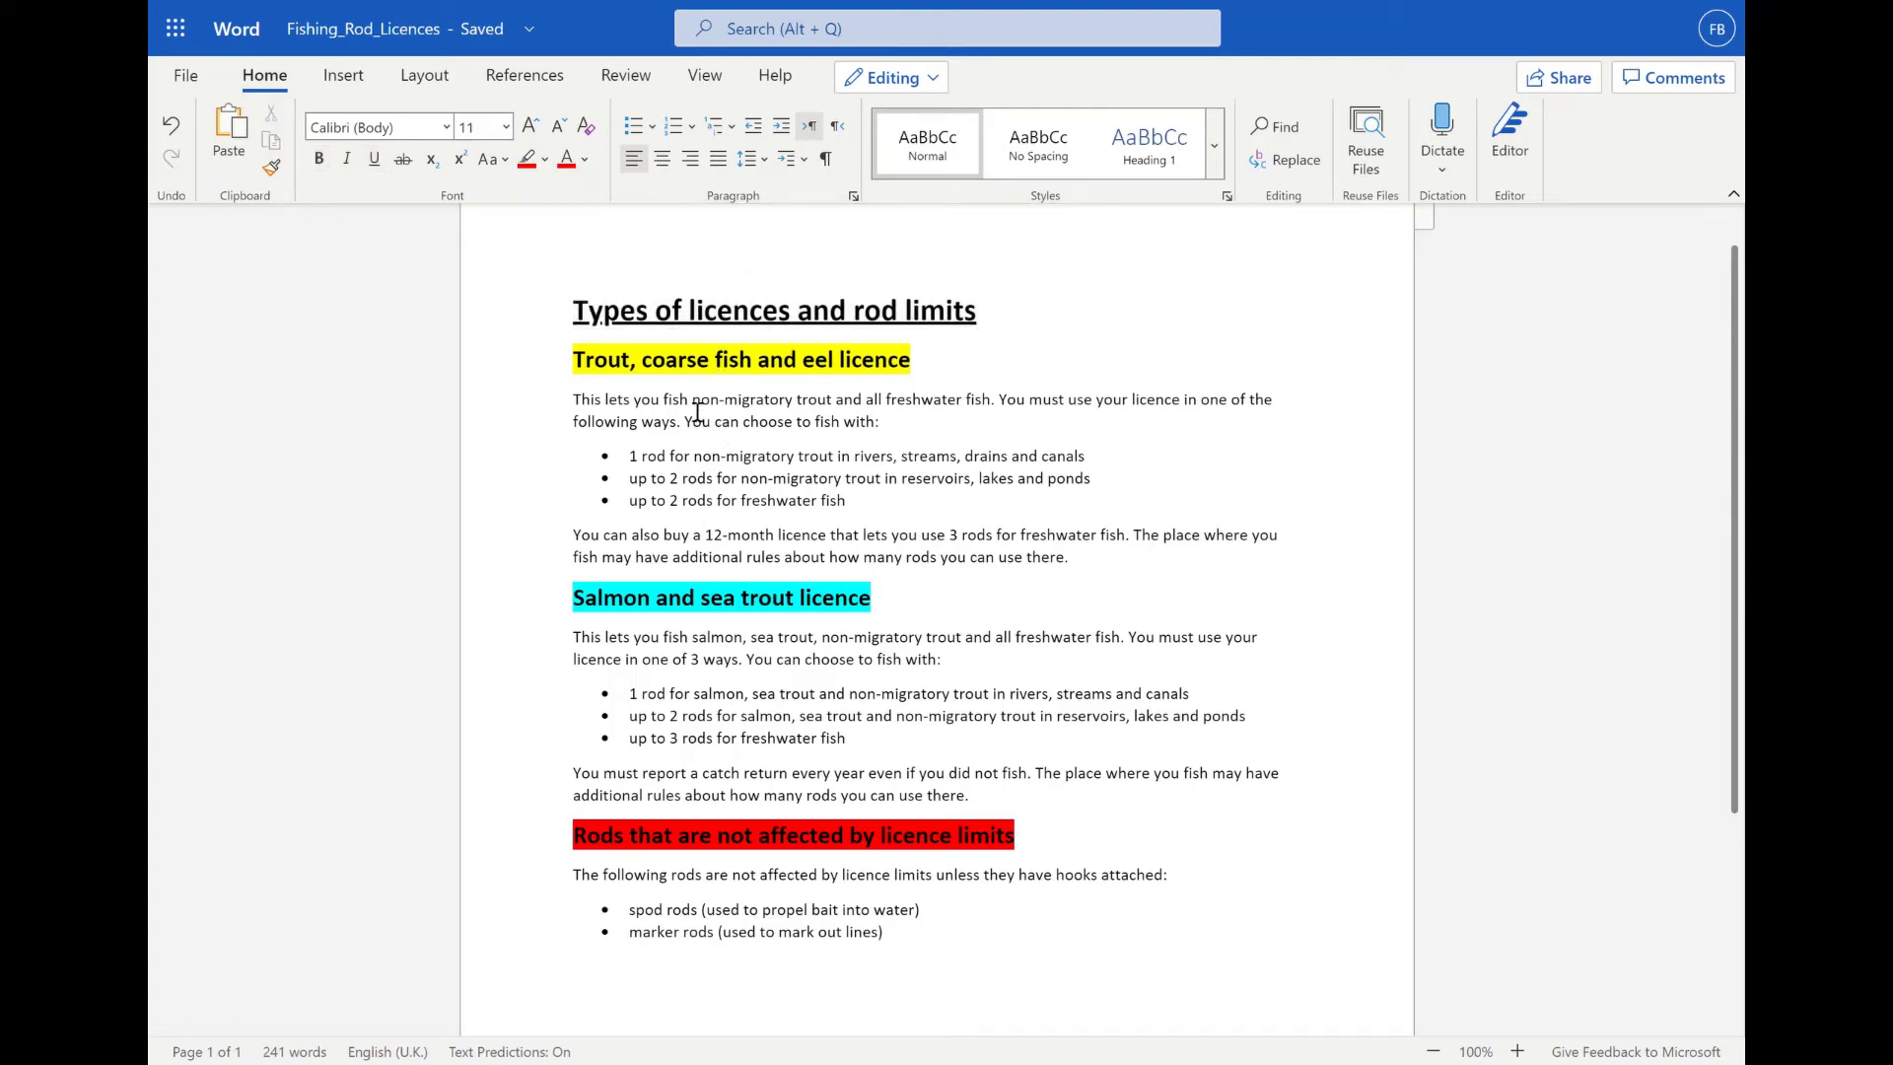
Italicize the intro paragraphs under the trout and salmon subheadings.
triple_click(686, 400)
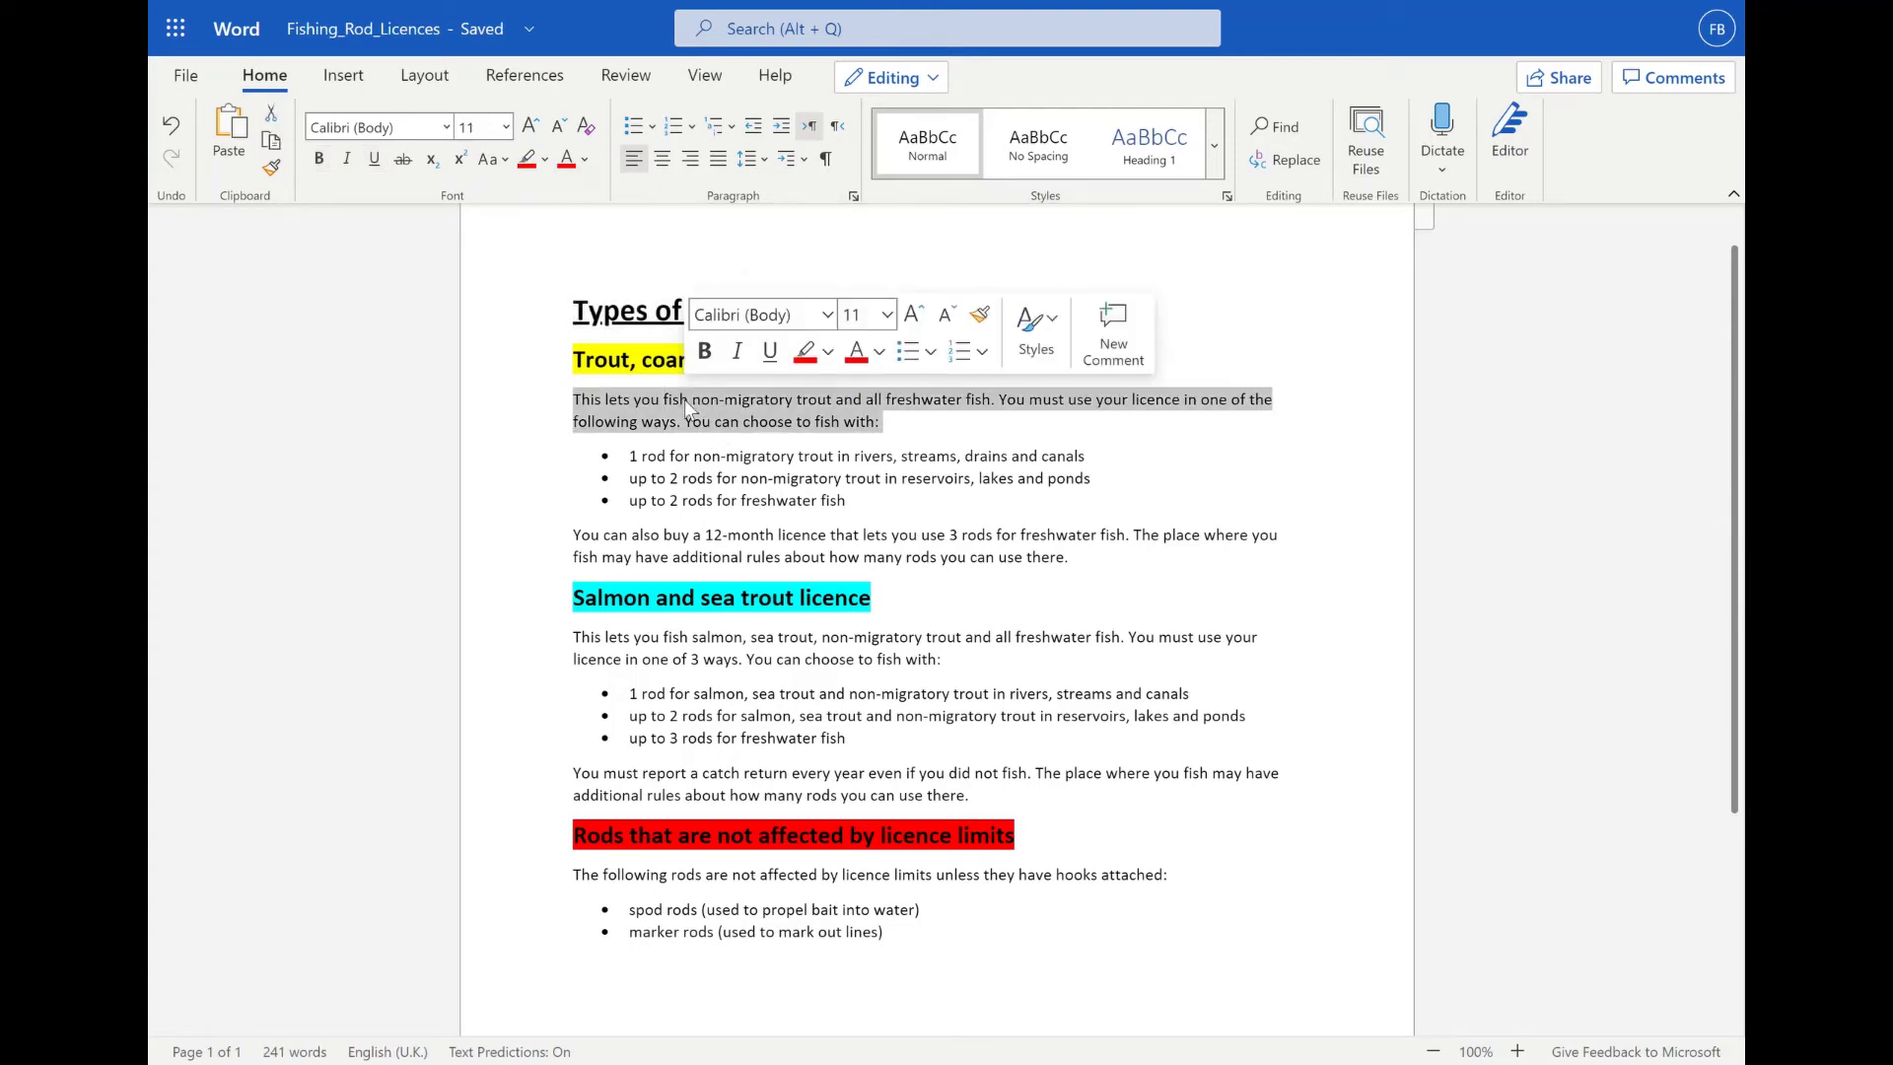
click(739, 352)
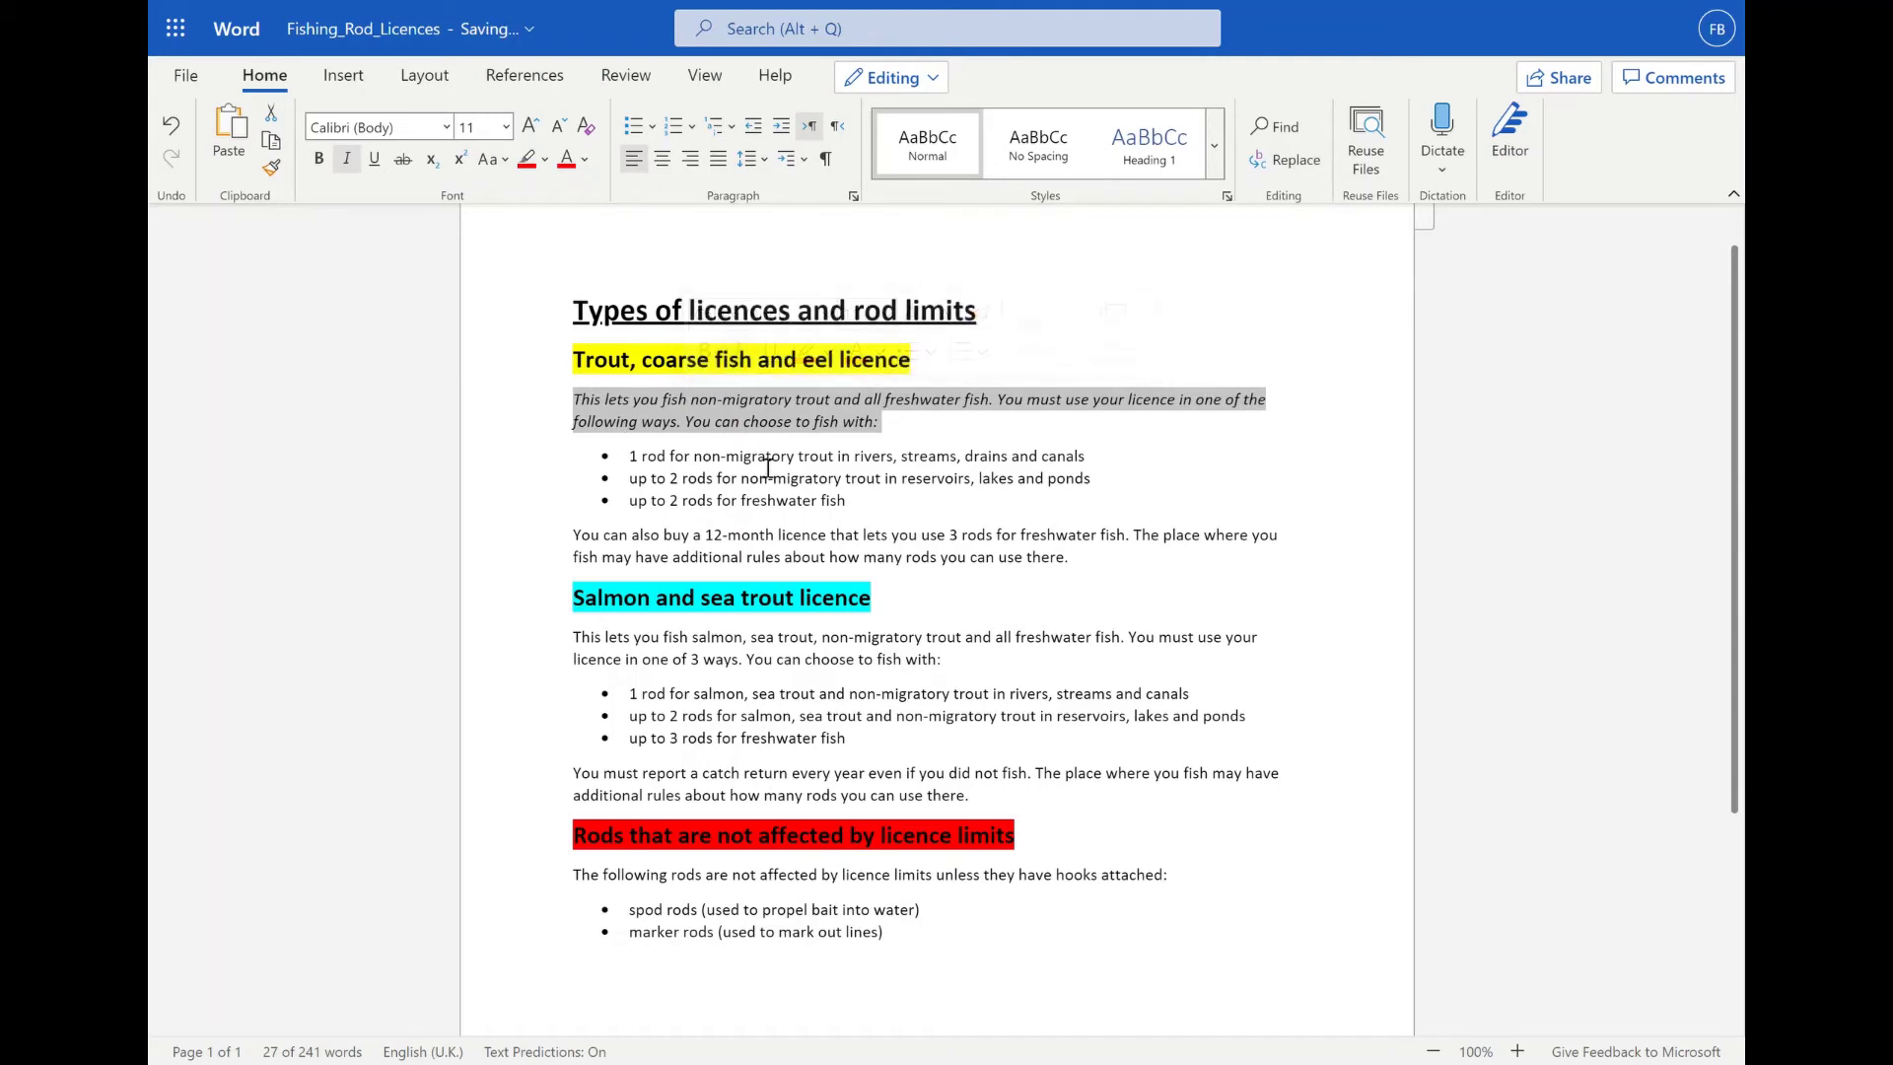
triple_click(704, 639)
click(757, 589)
click(826, 485)
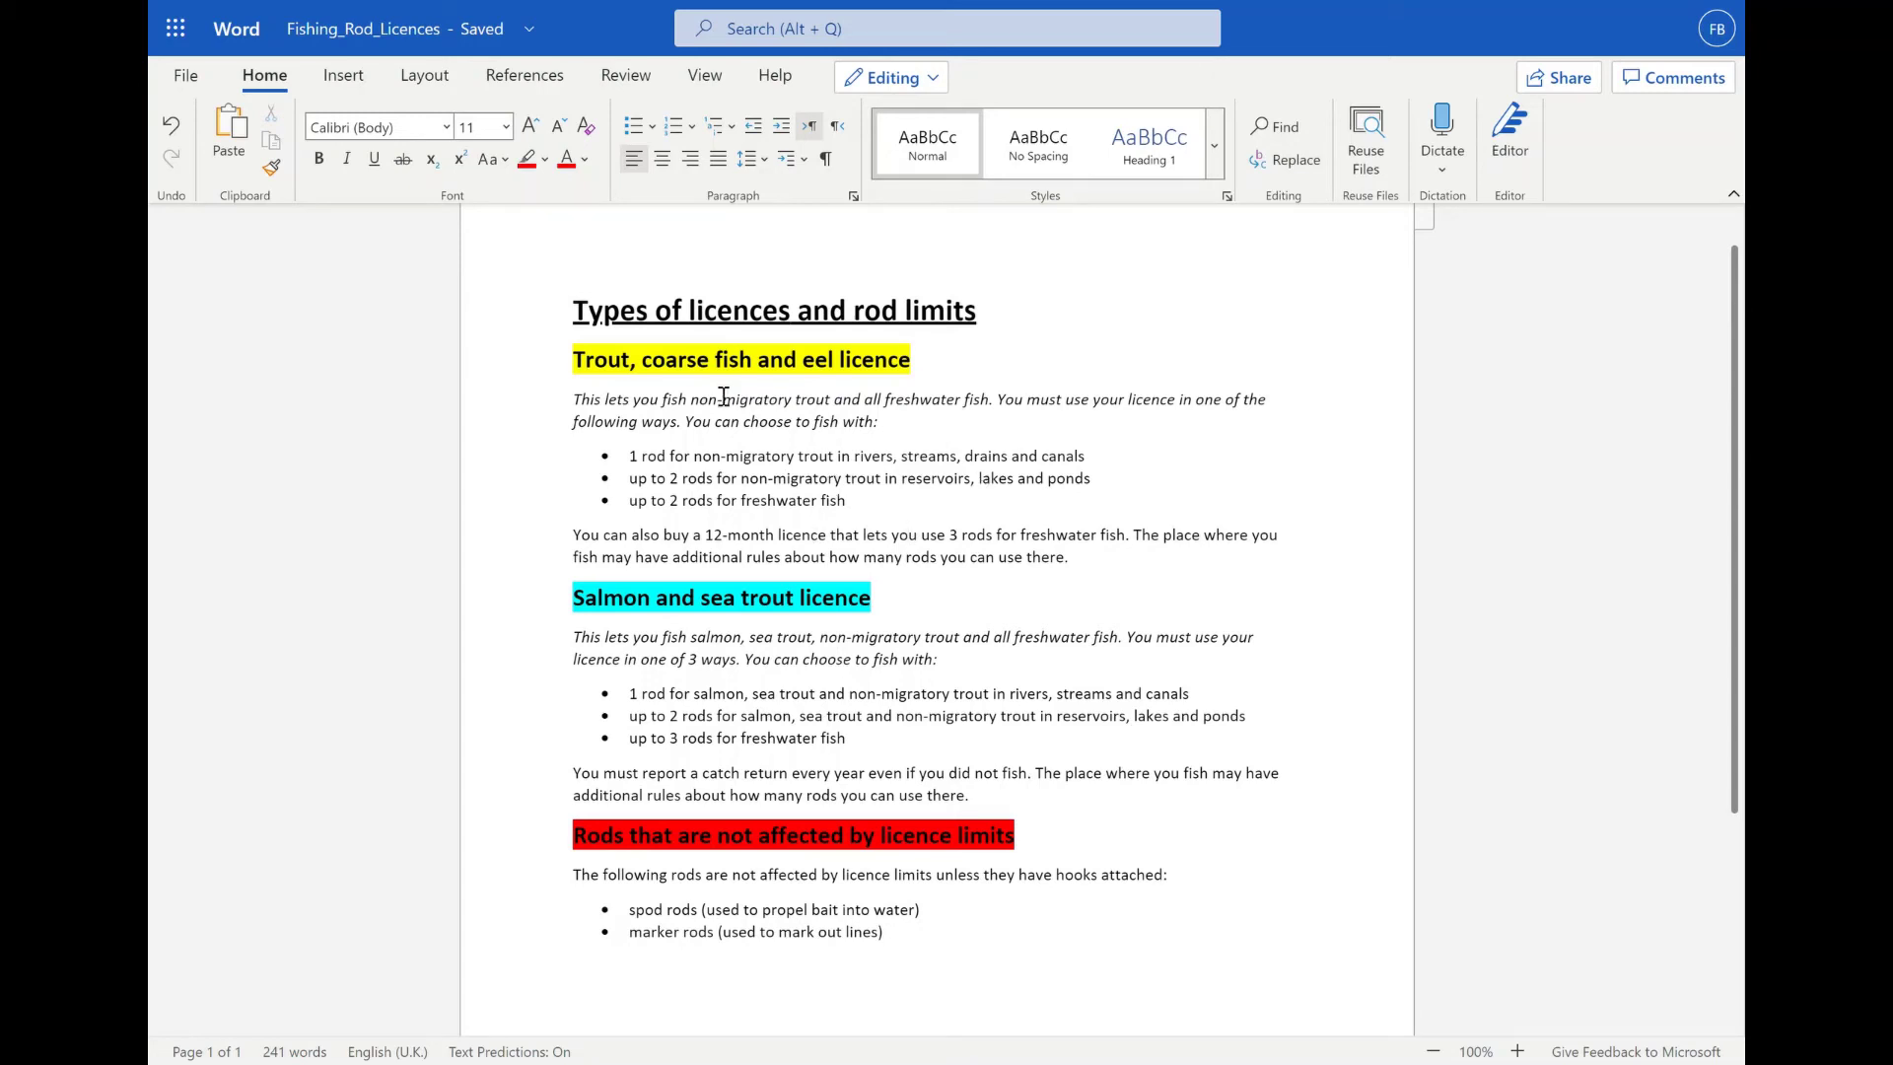
Open header and footer editing from Insert, close it, and return to Home.
click(335, 79)
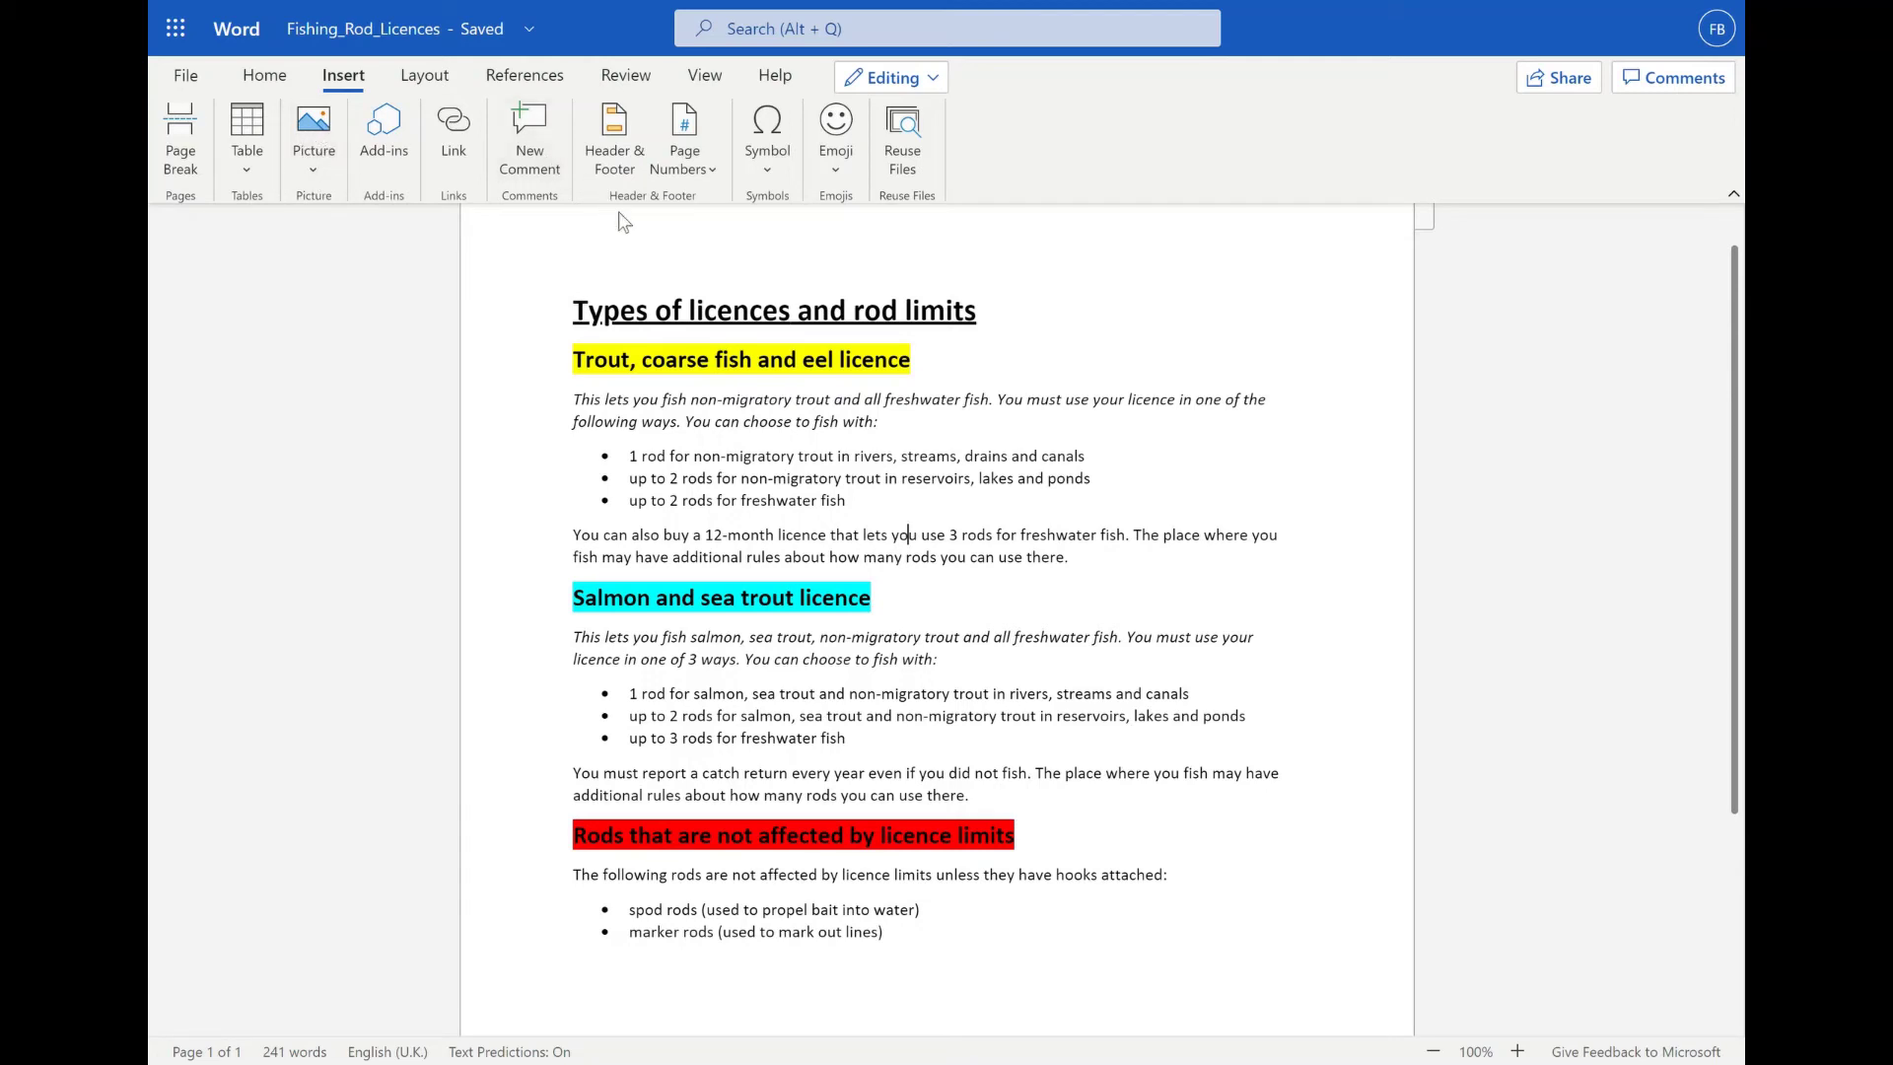
scroll(636, 250, up, 1)
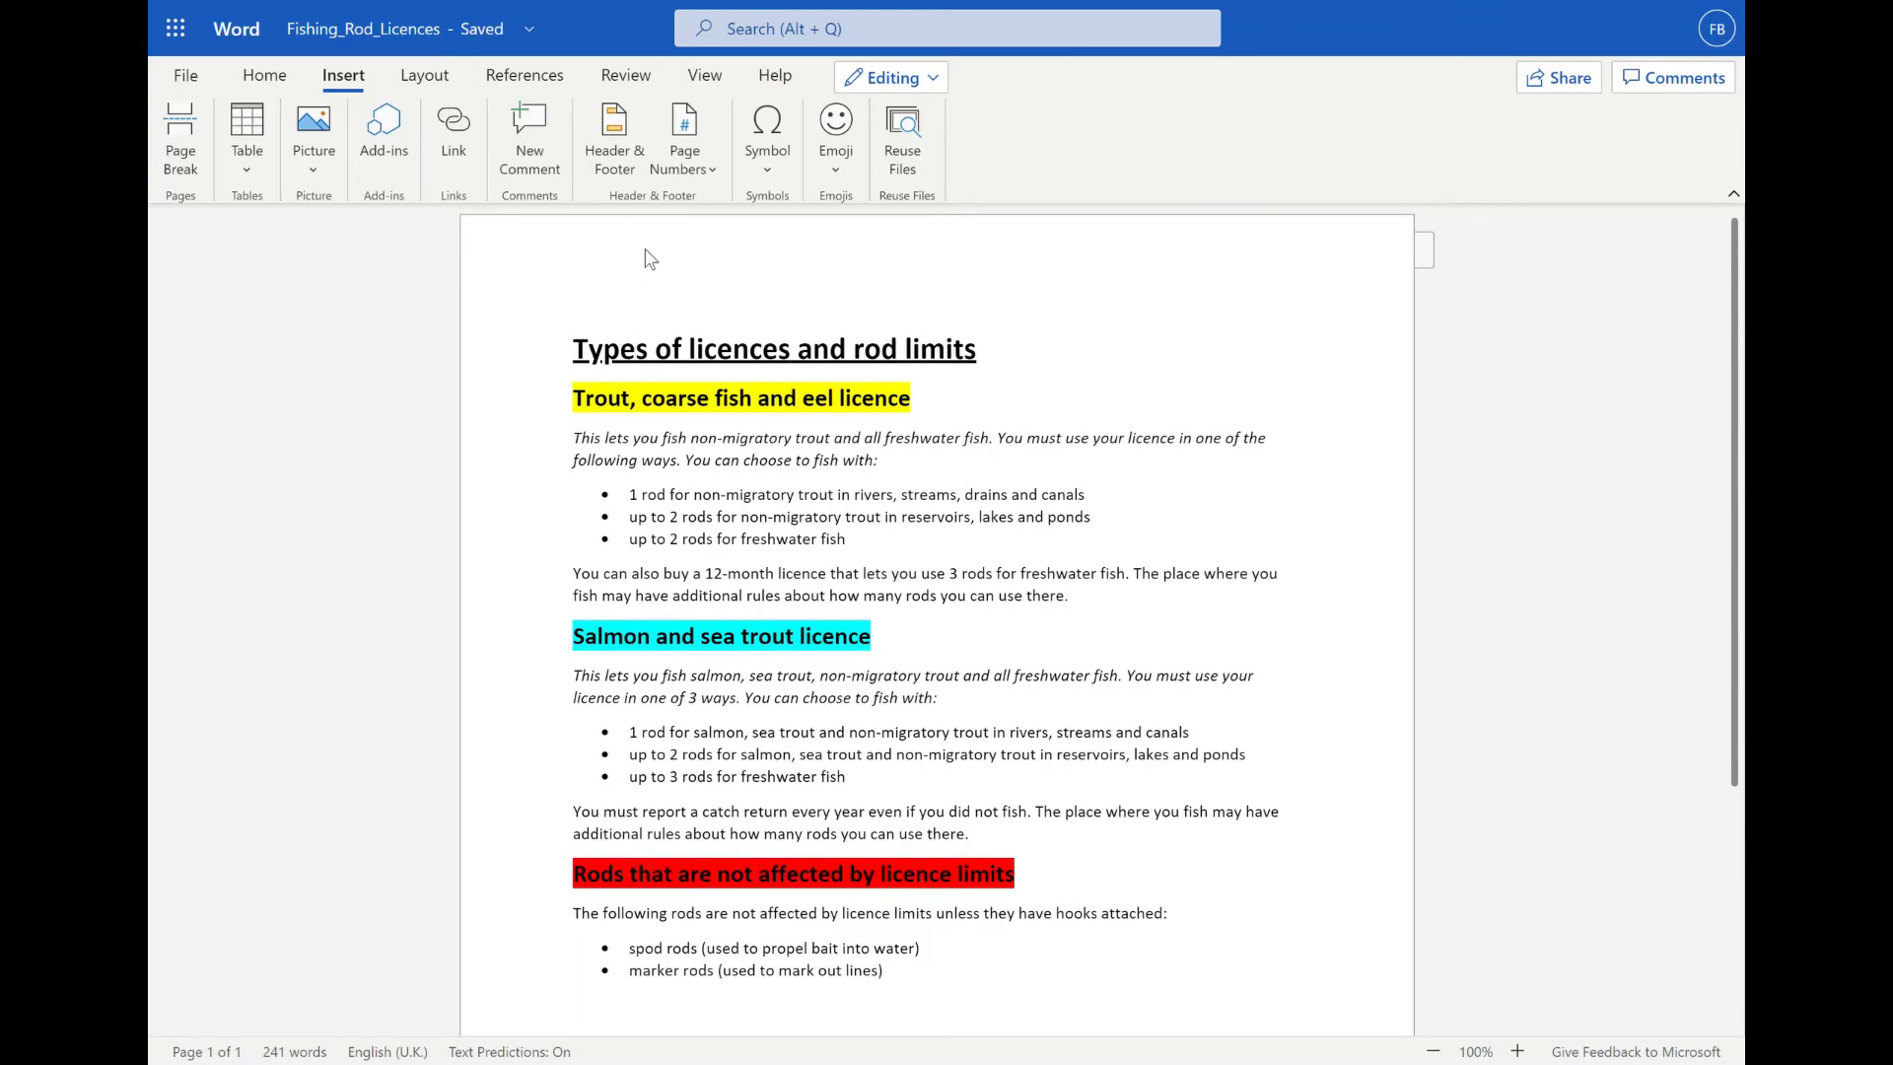
key(Home)
key(shift+End)
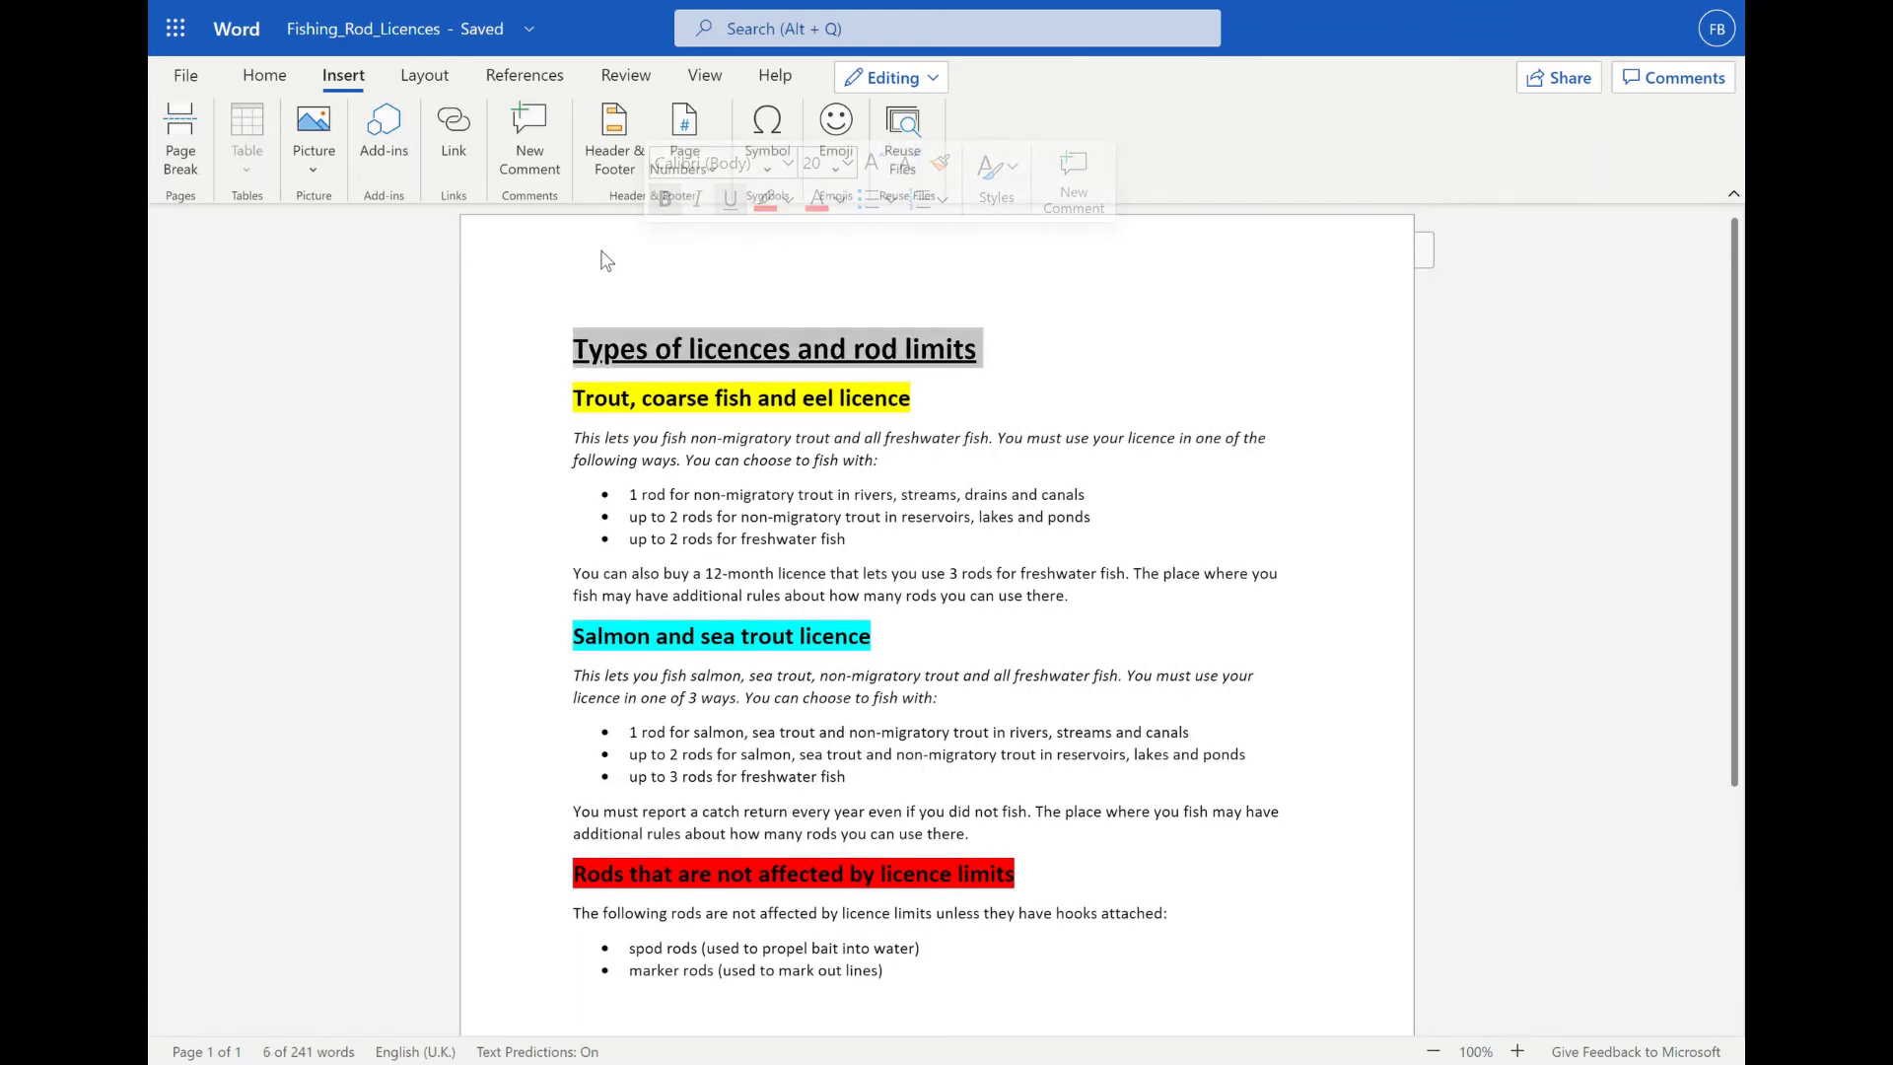
click(622, 161)
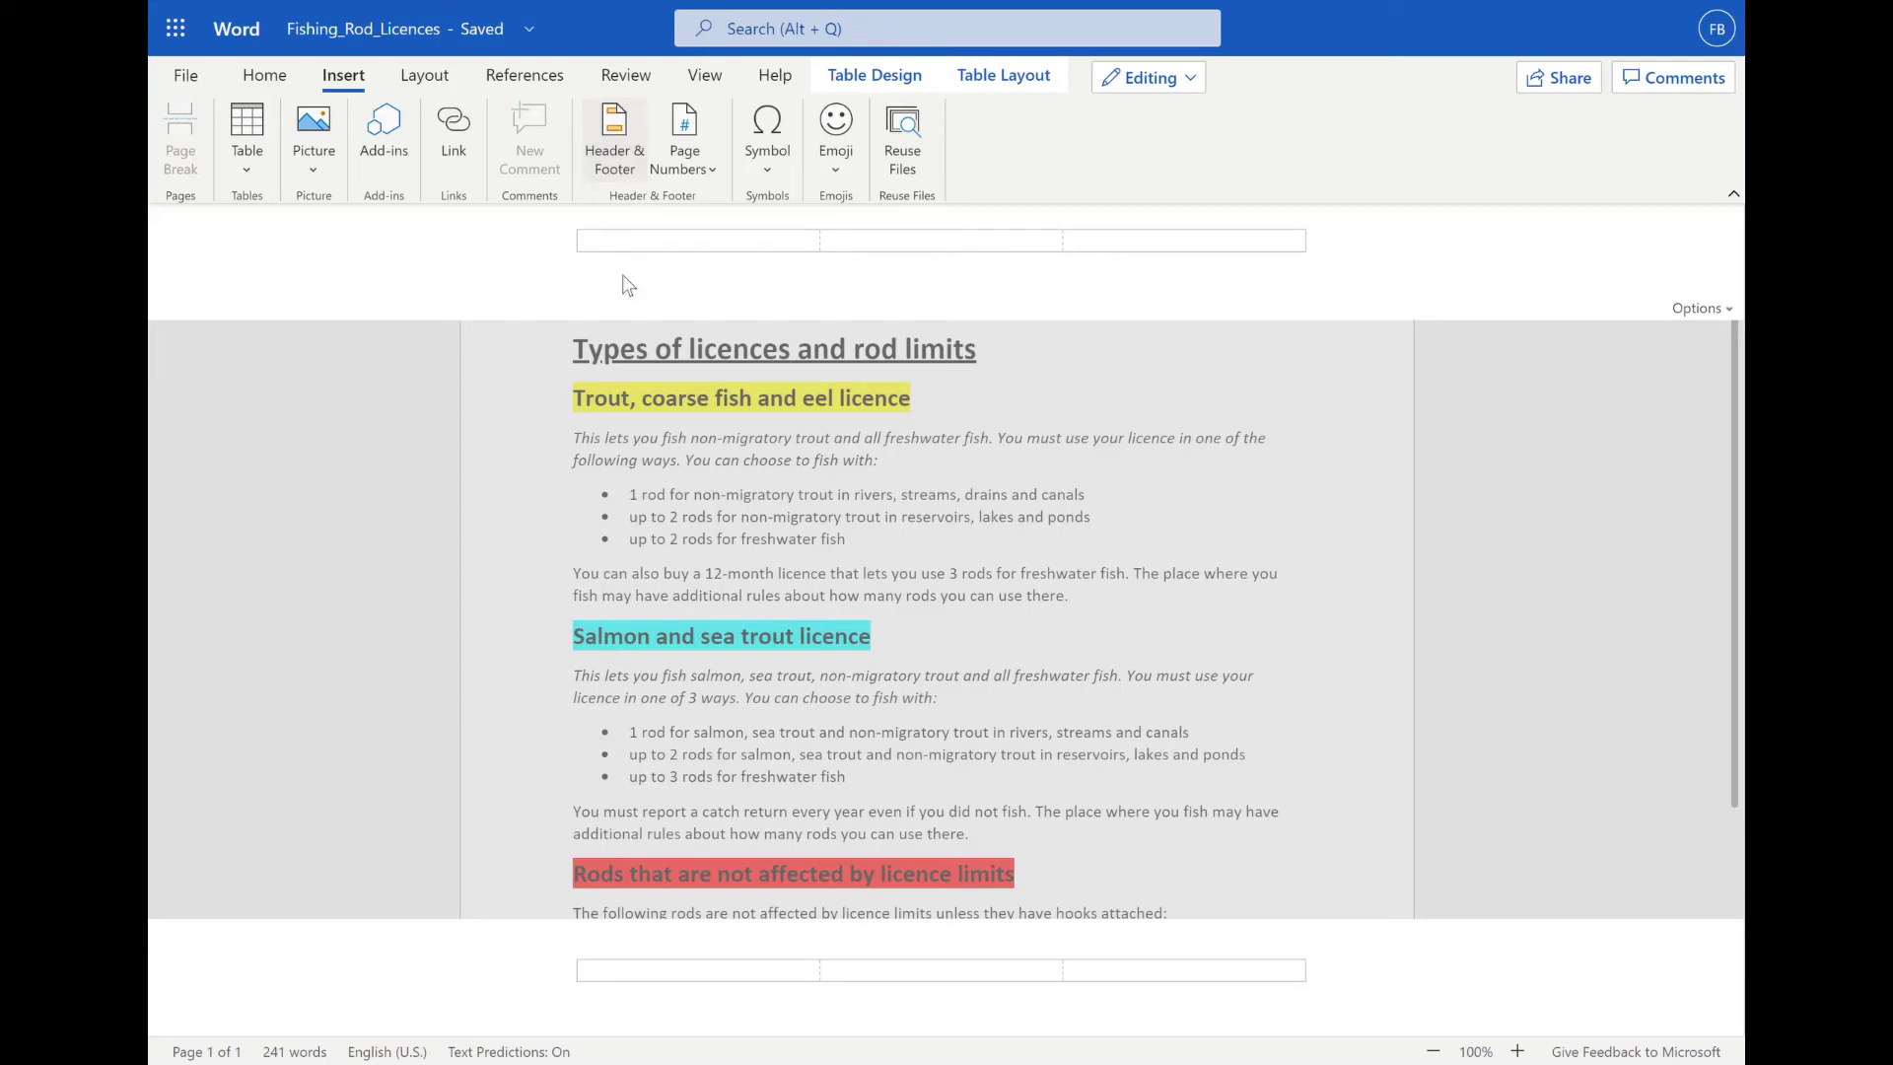
click(627, 149)
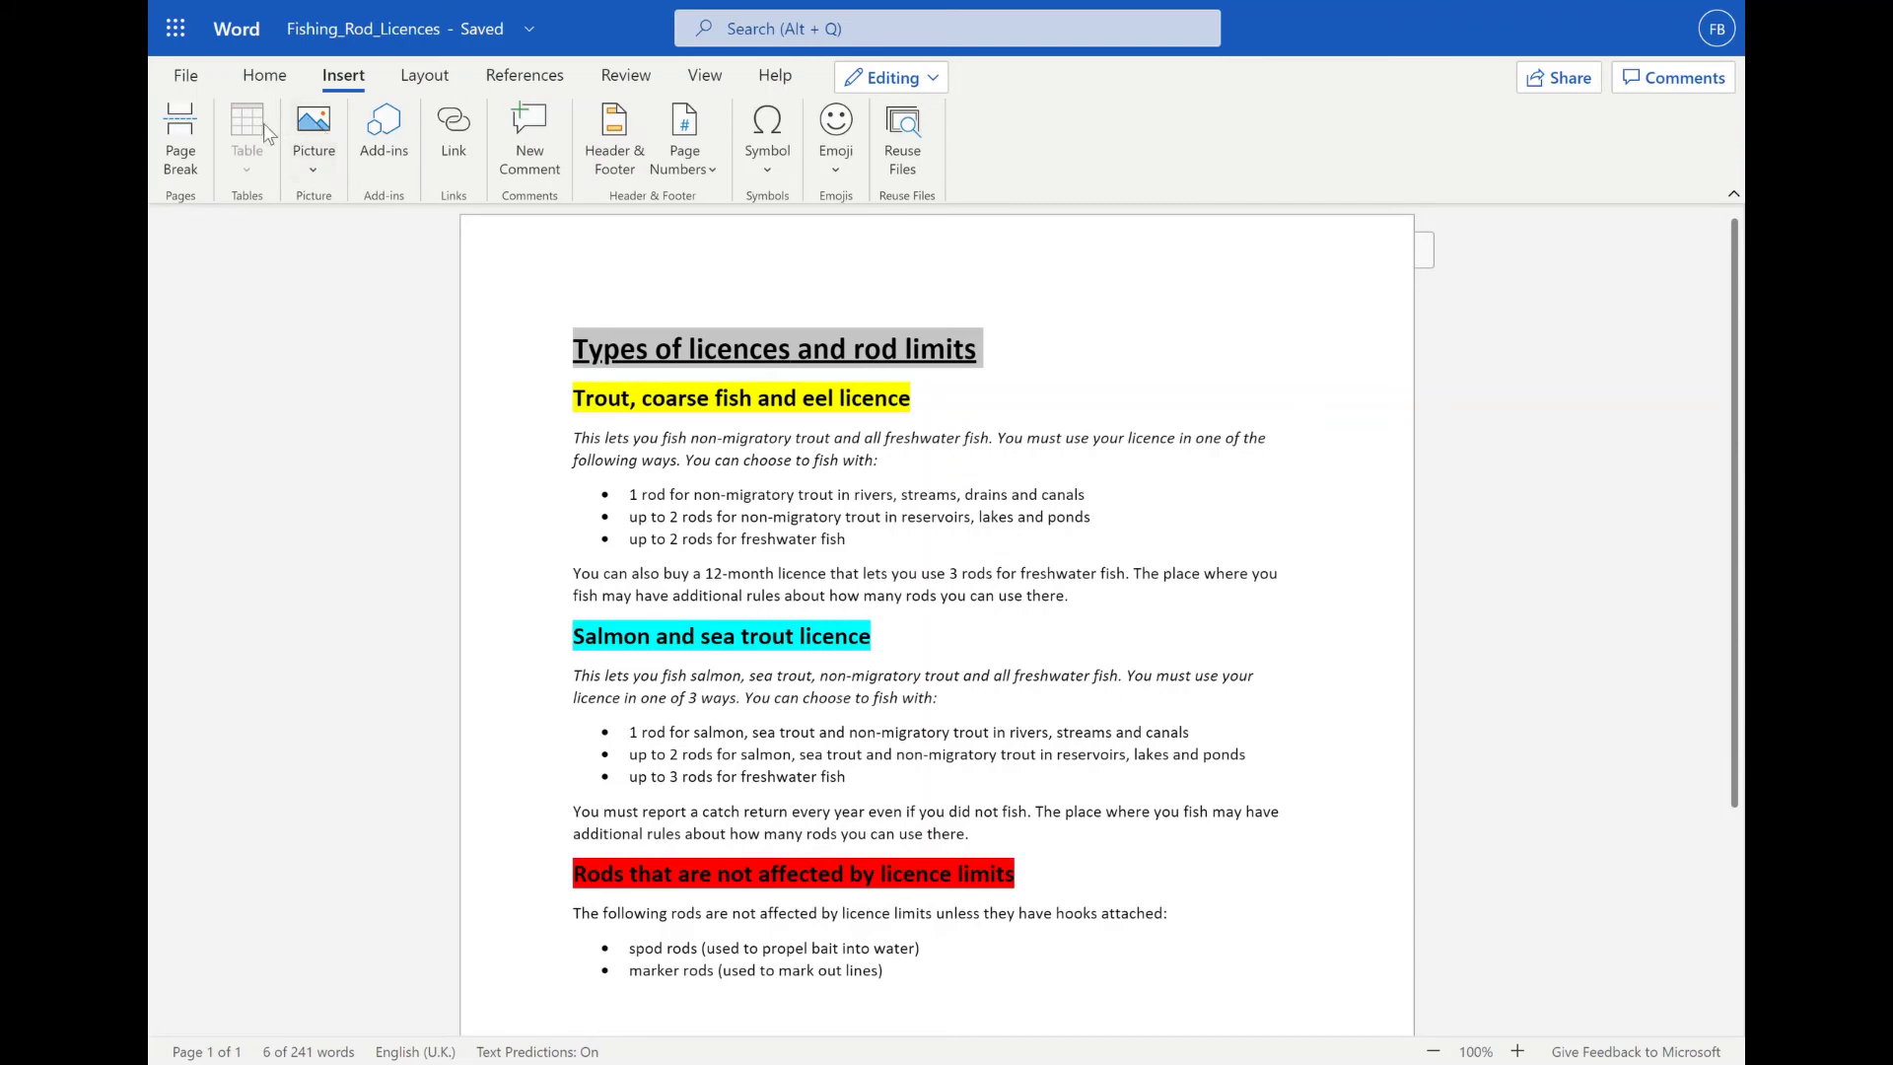
click(275, 74)
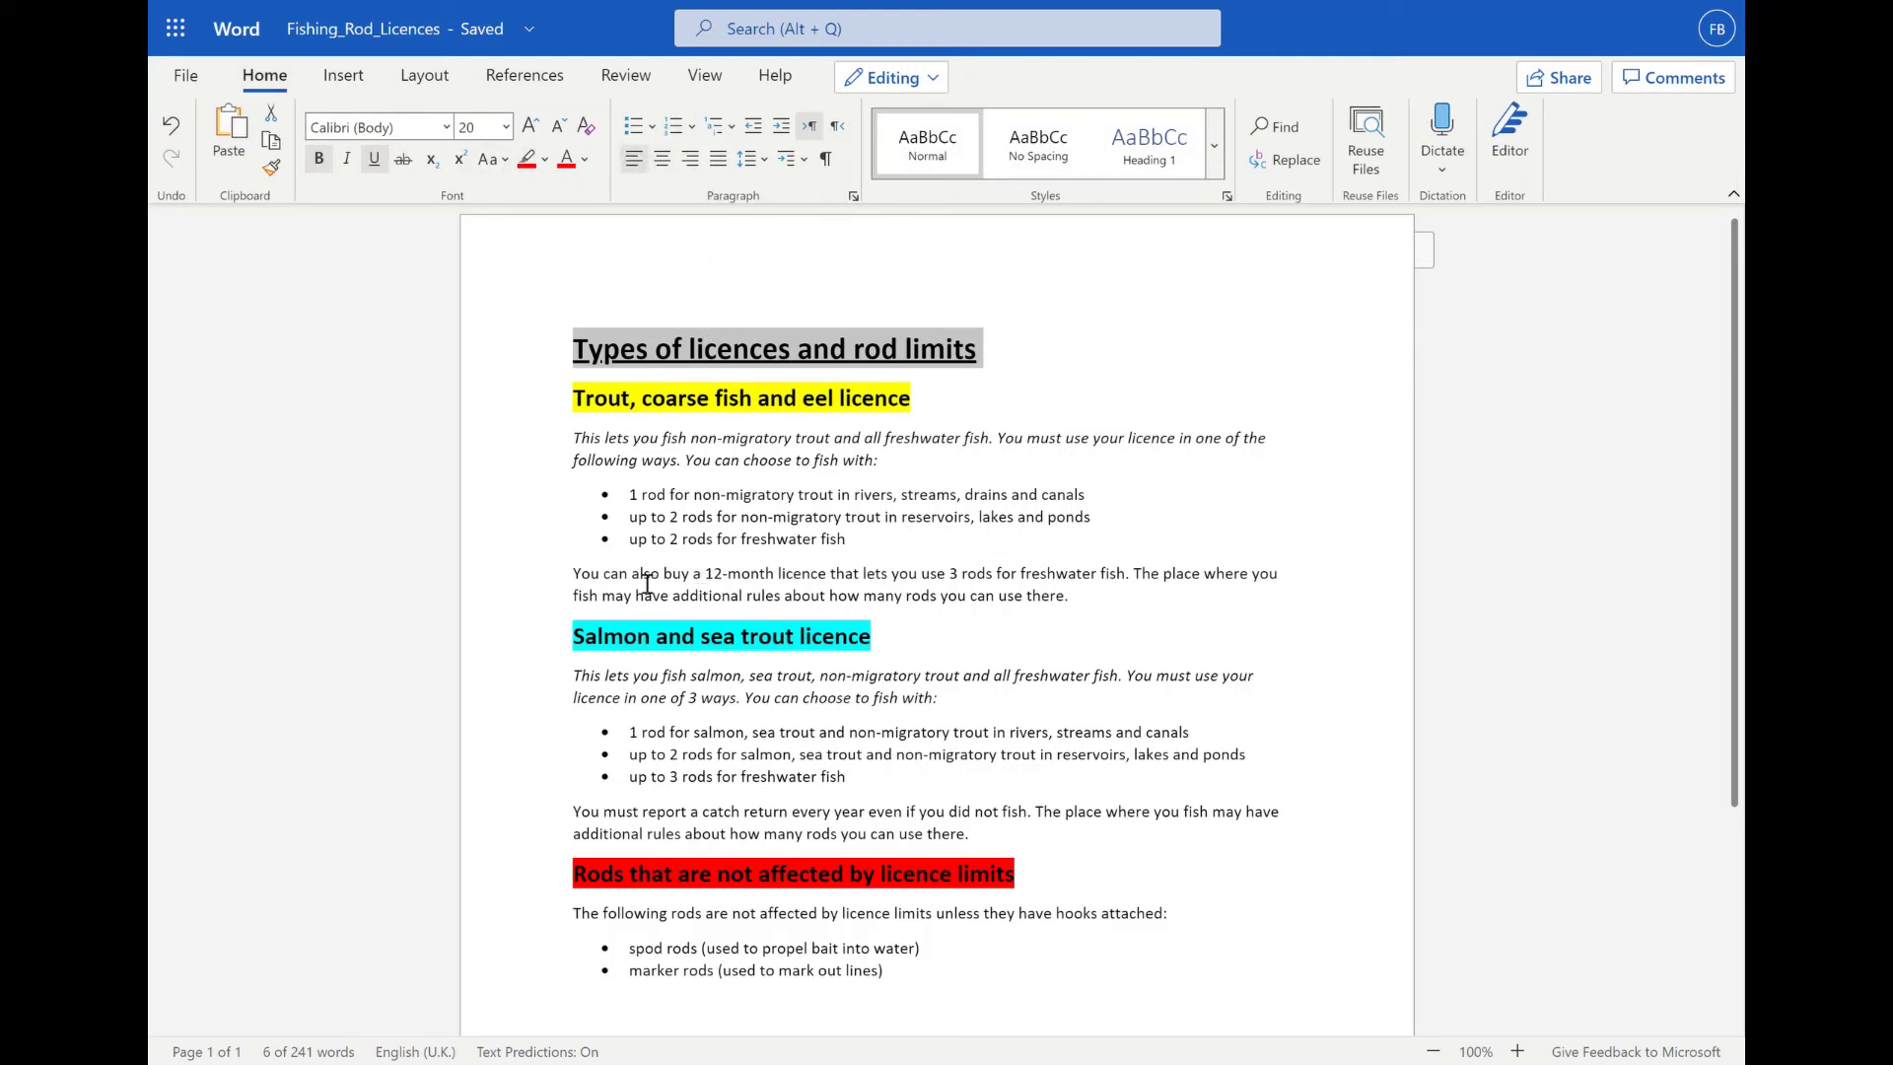
scroll(647, 583, down, 1)
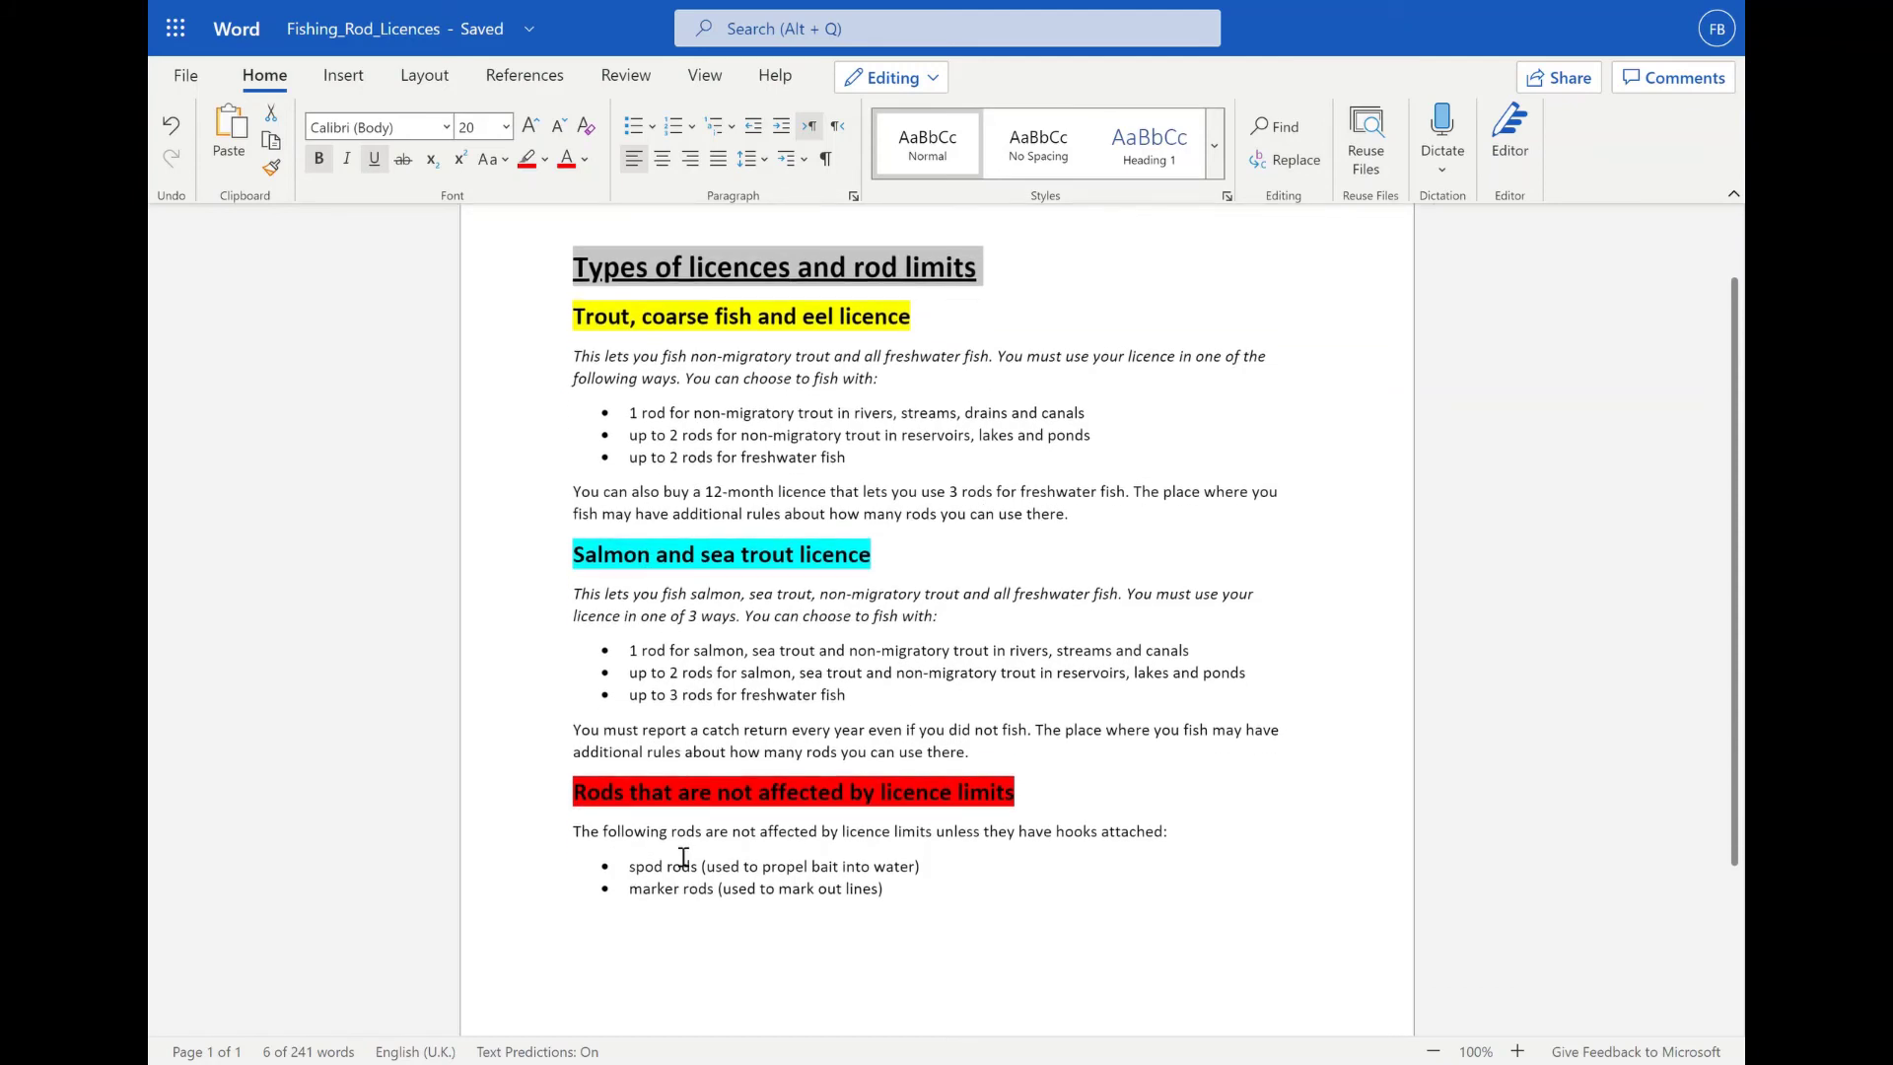
triple_click(635, 836)
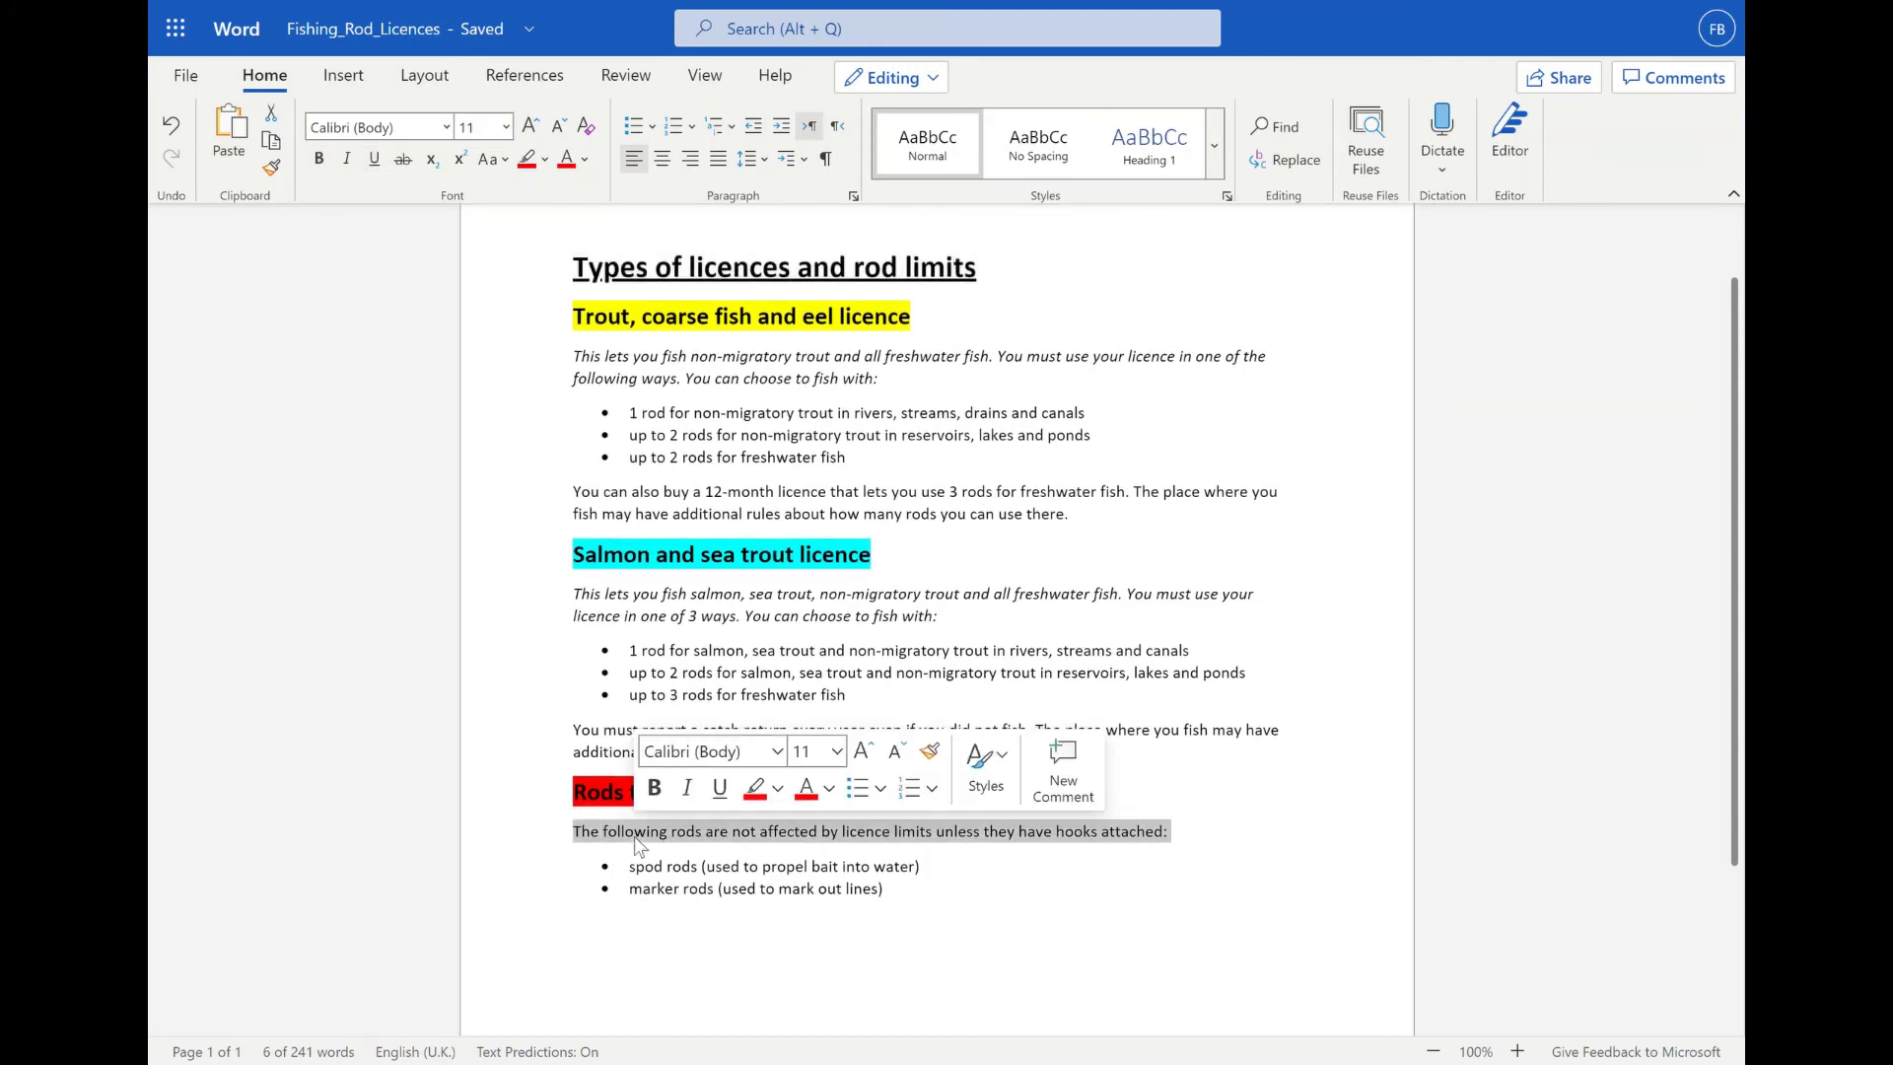
click(662, 161)
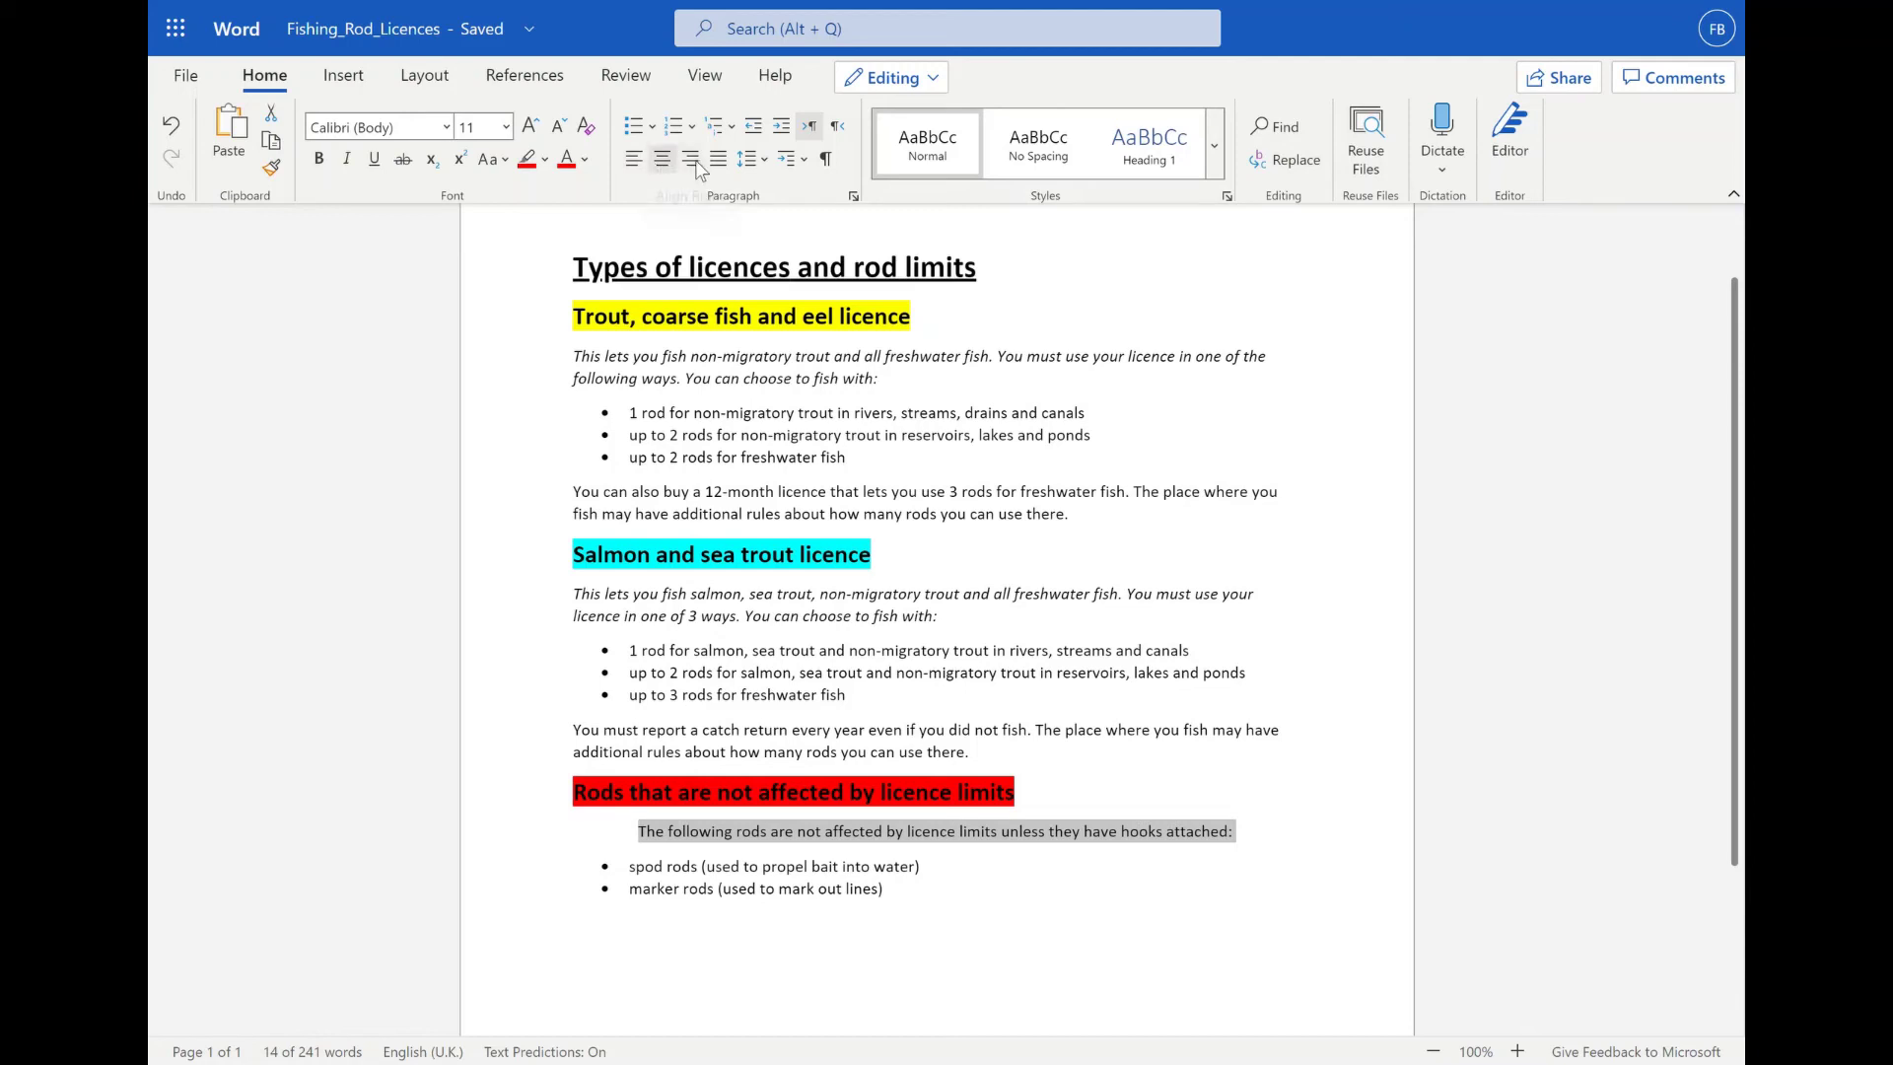
click(695, 160)
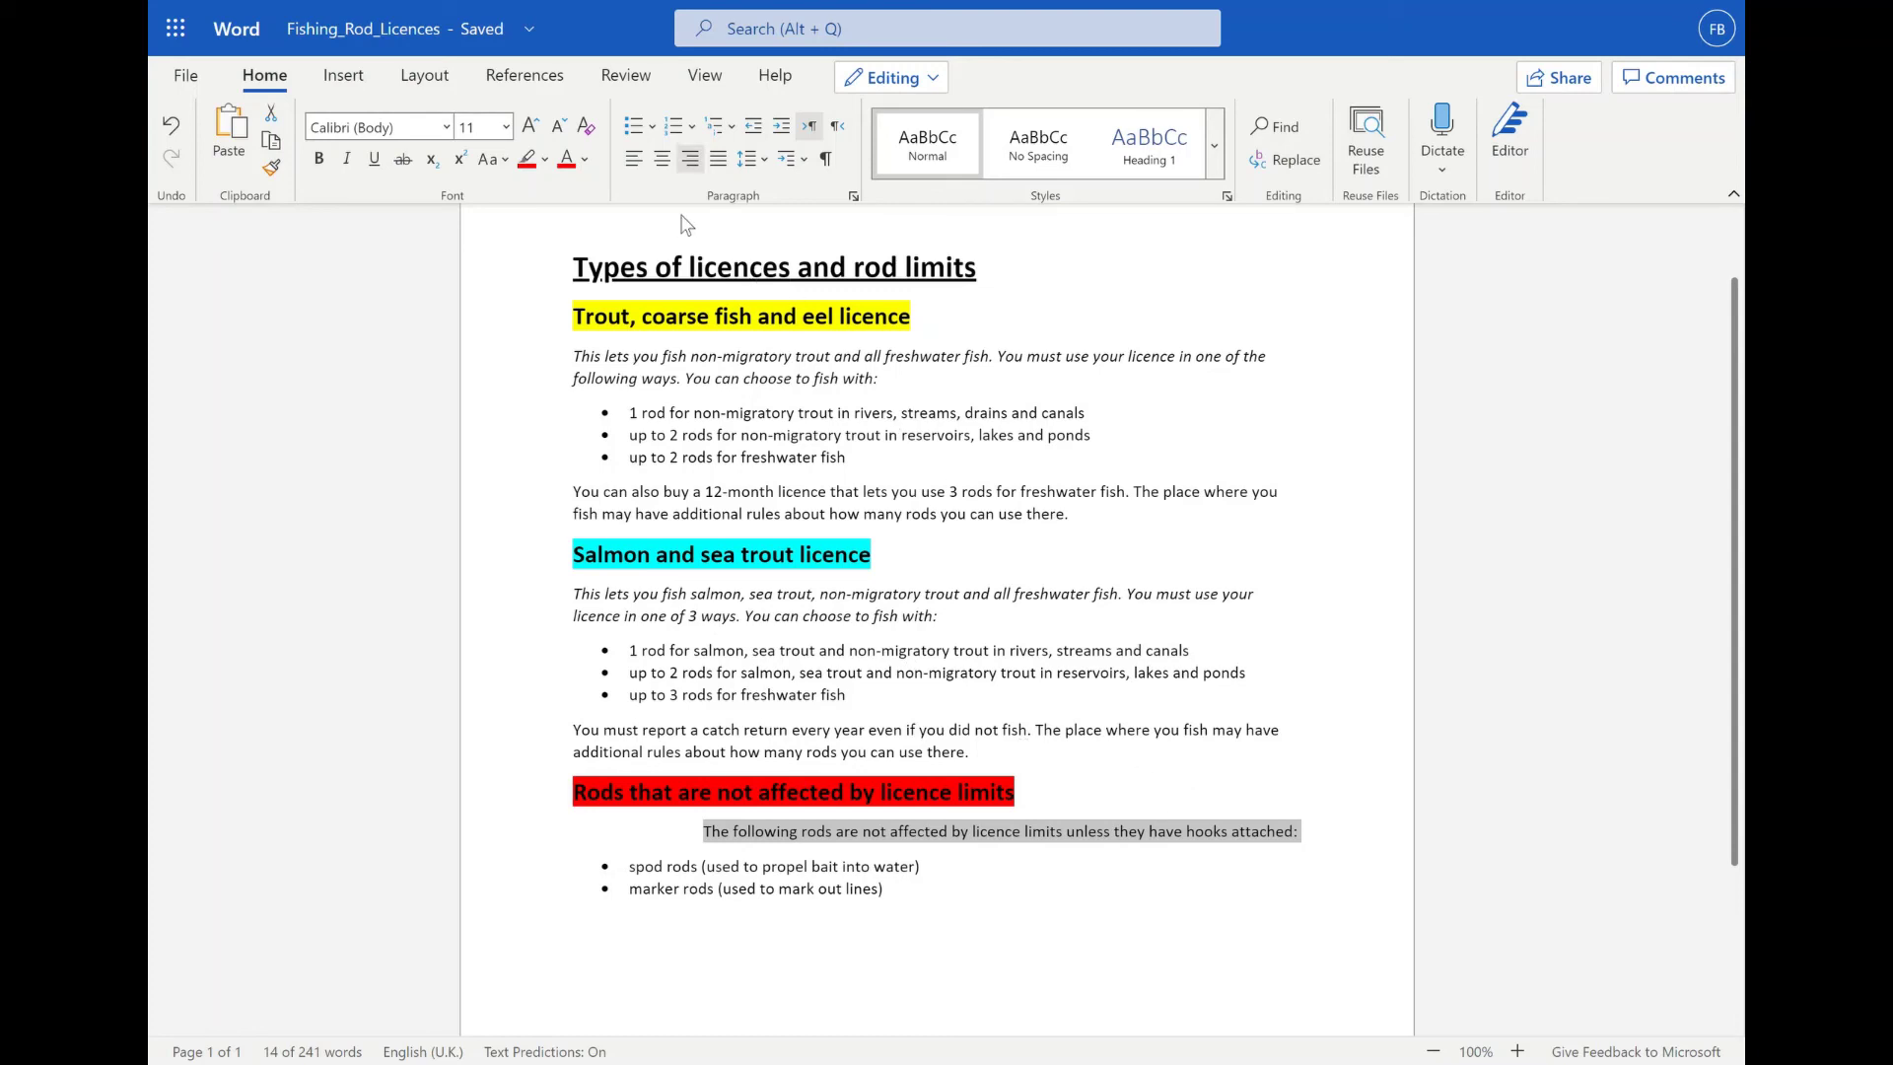
click(636, 162)
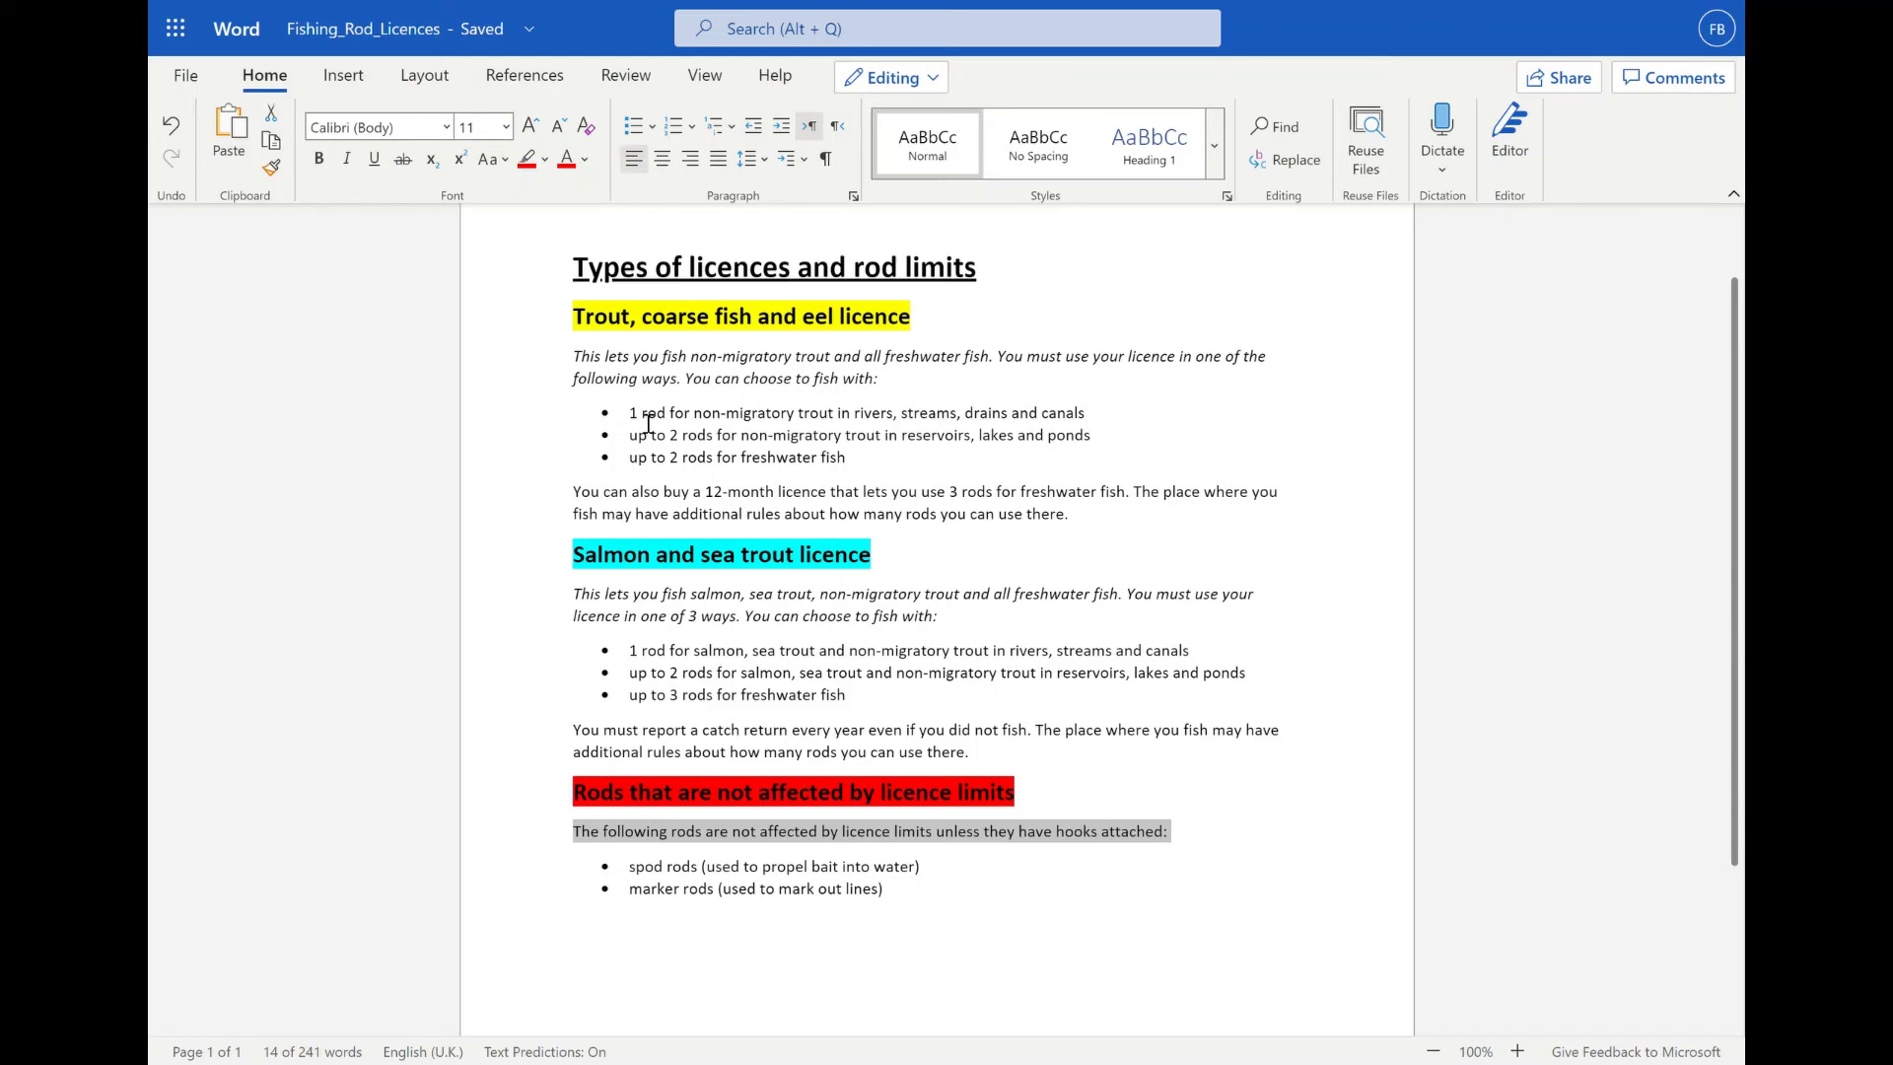
Colour the three trout bullet lines and the three salmon bullet lines blue.
drag(642, 424, 865, 465)
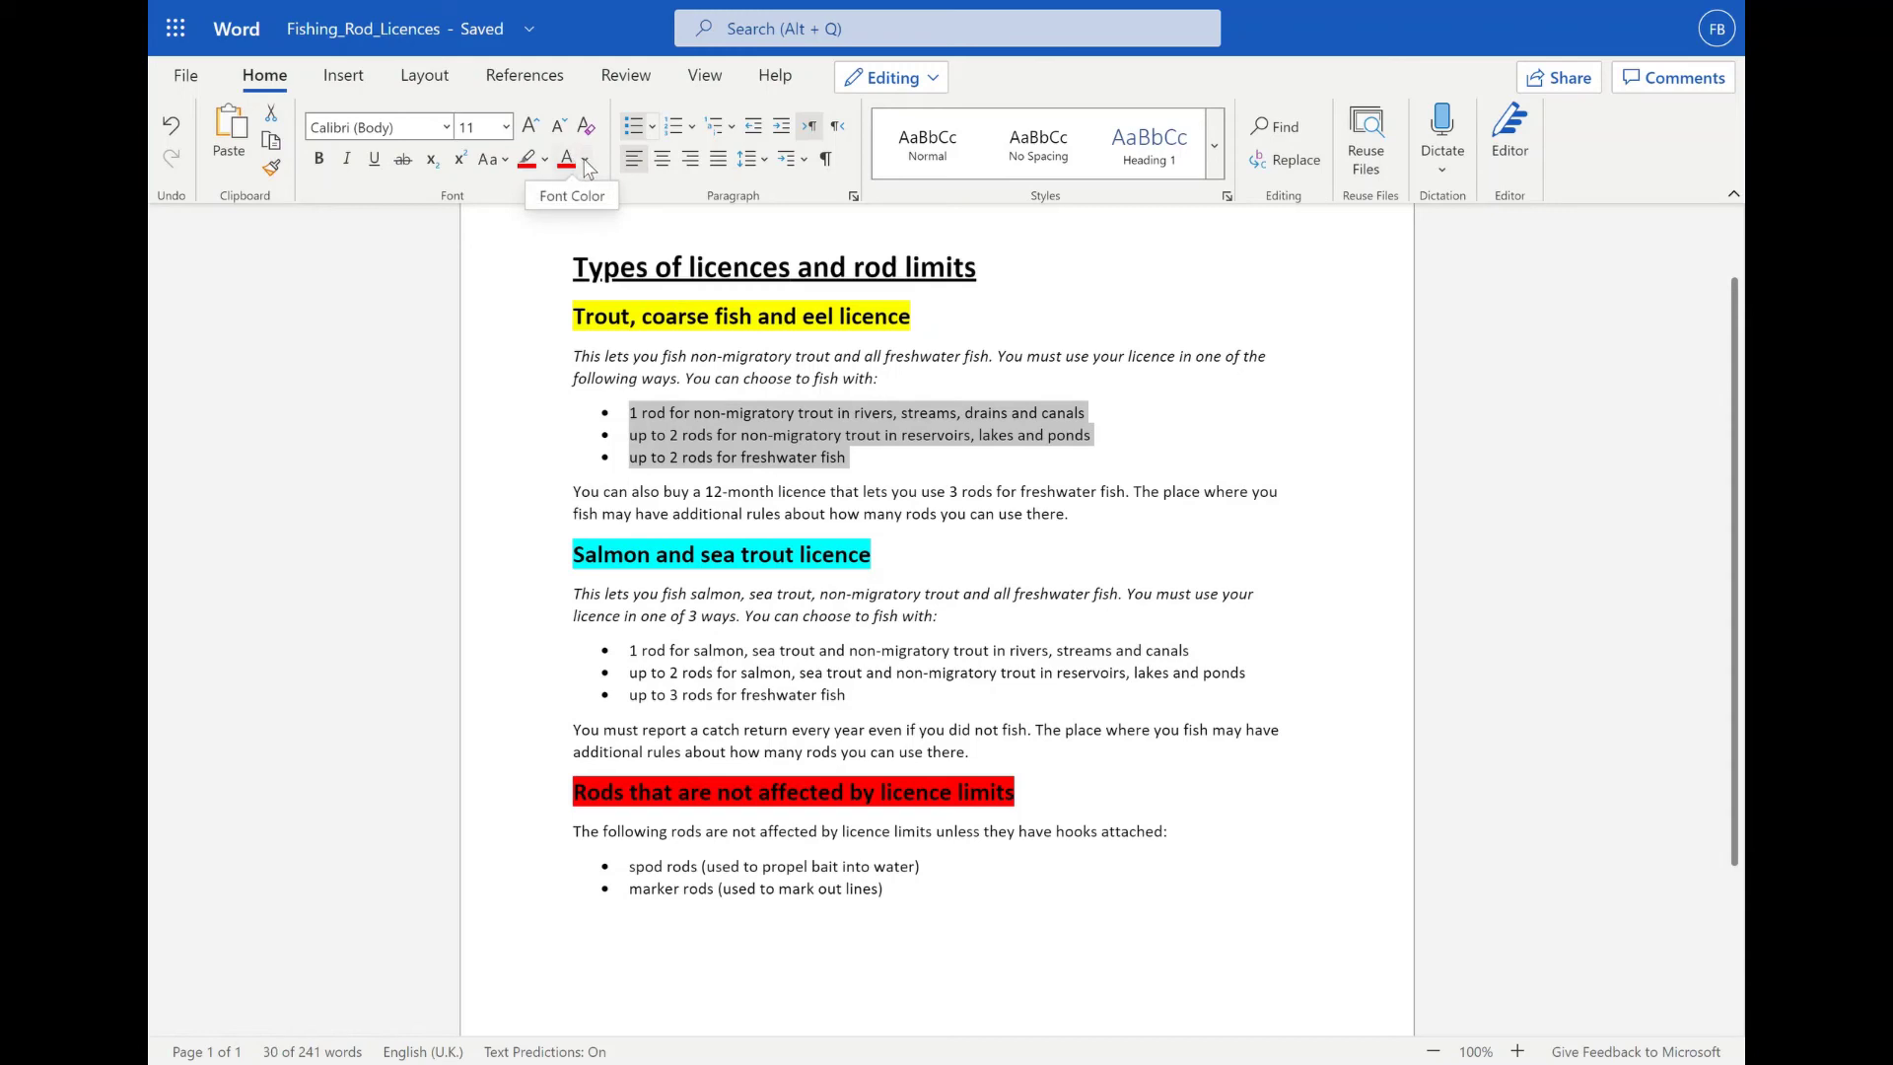
click(585, 163)
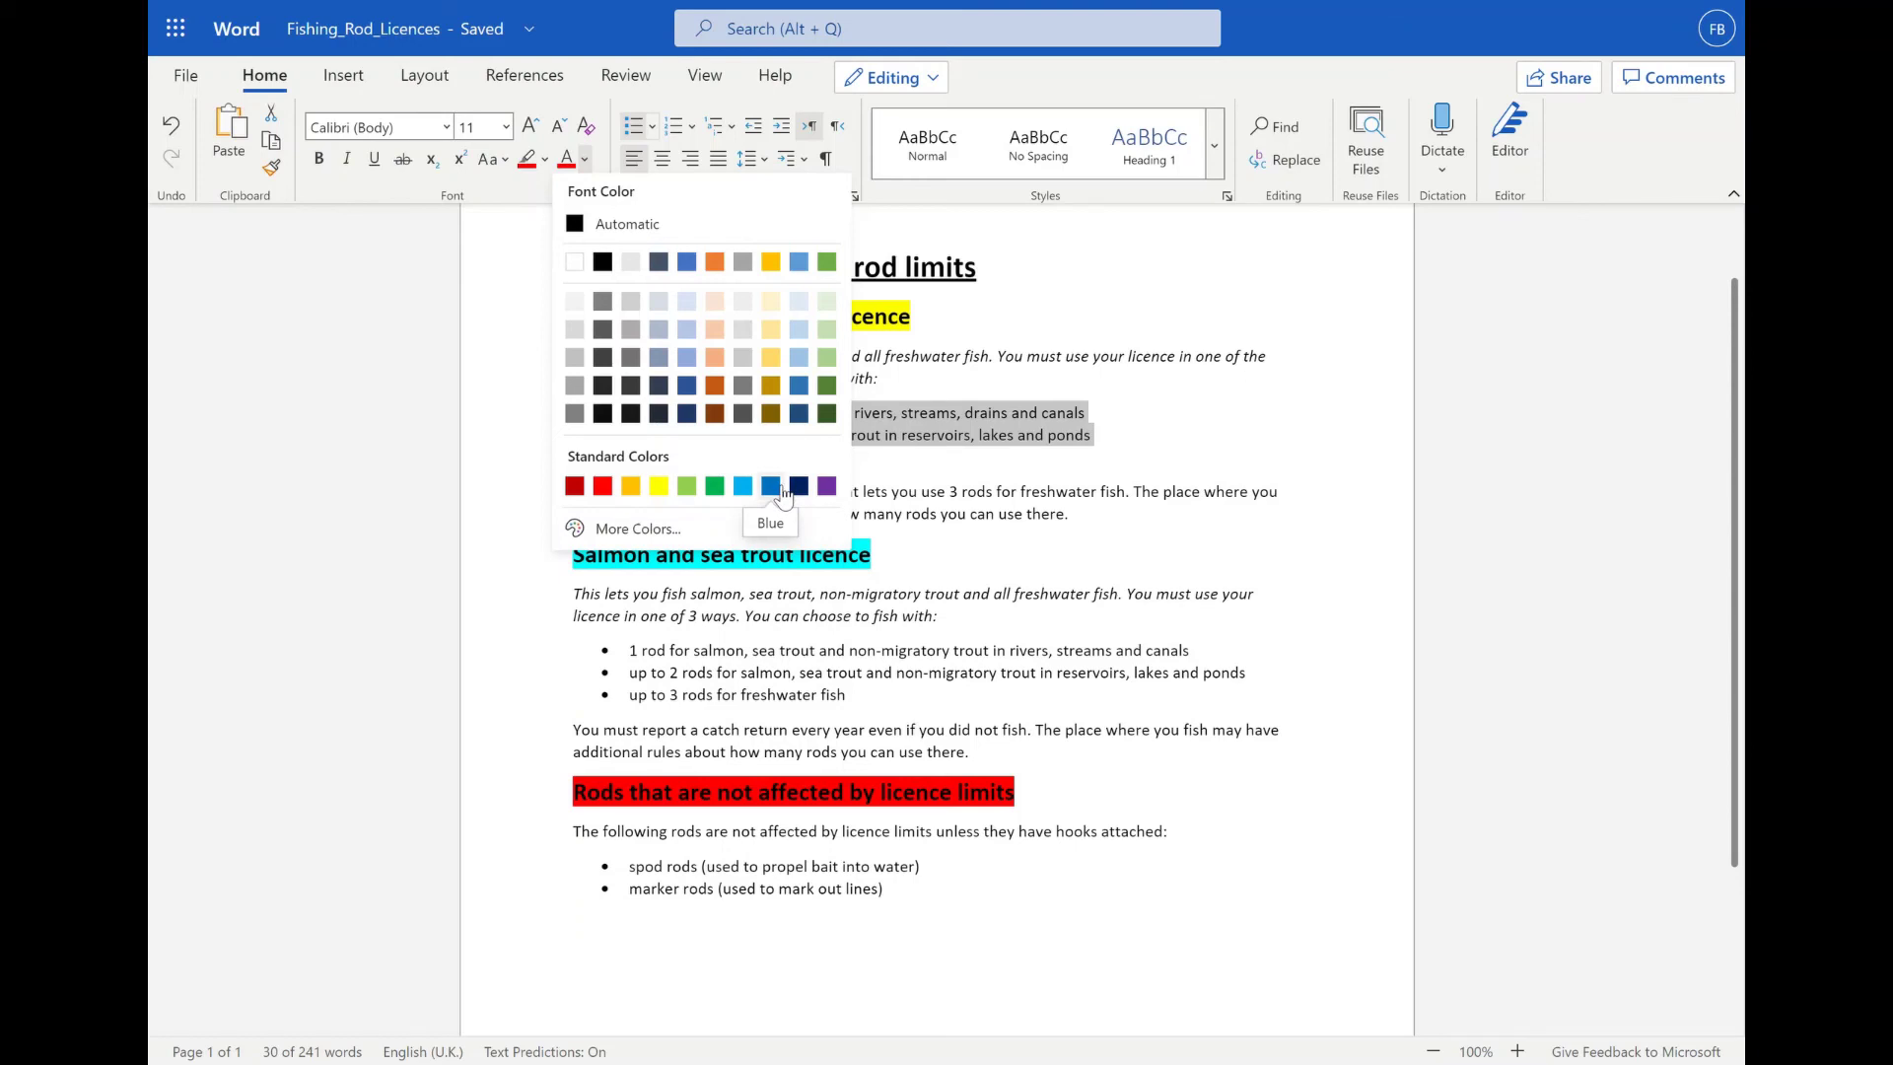
click(770, 486)
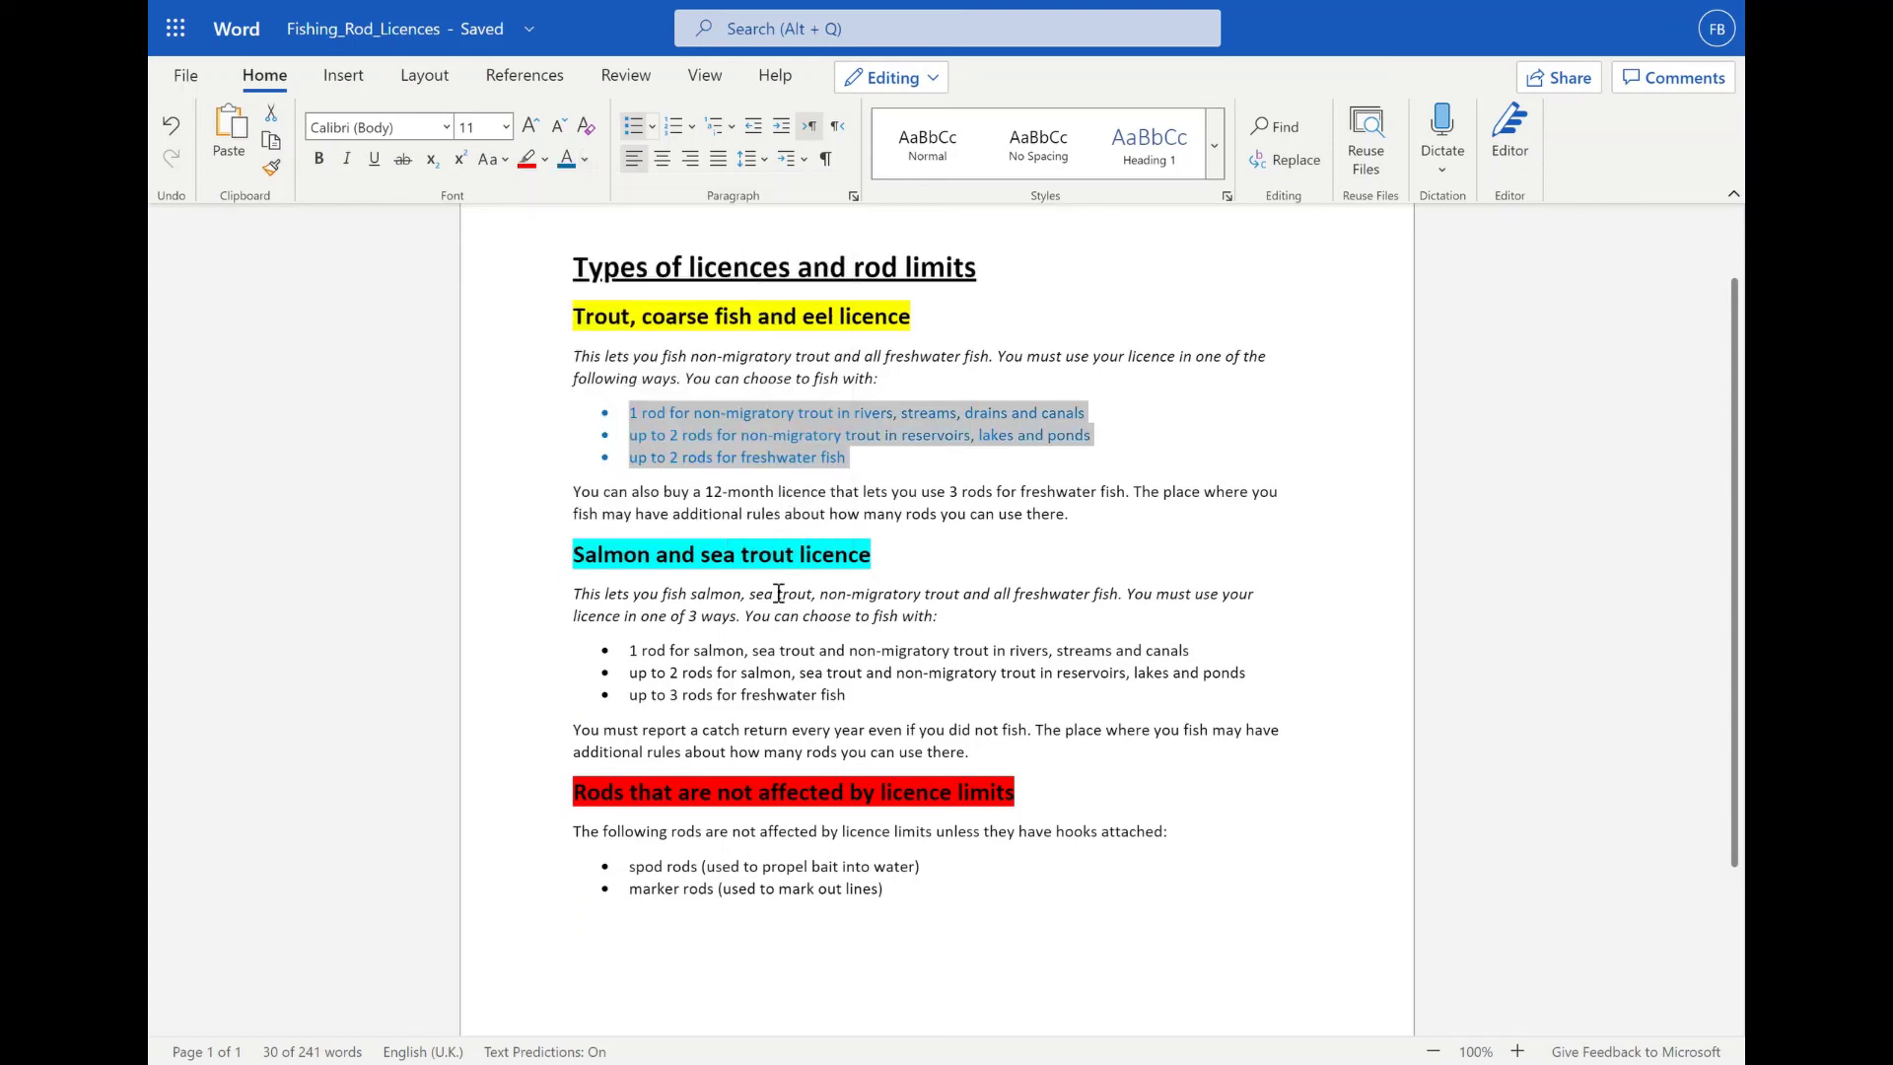
drag(638, 656, 880, 700)
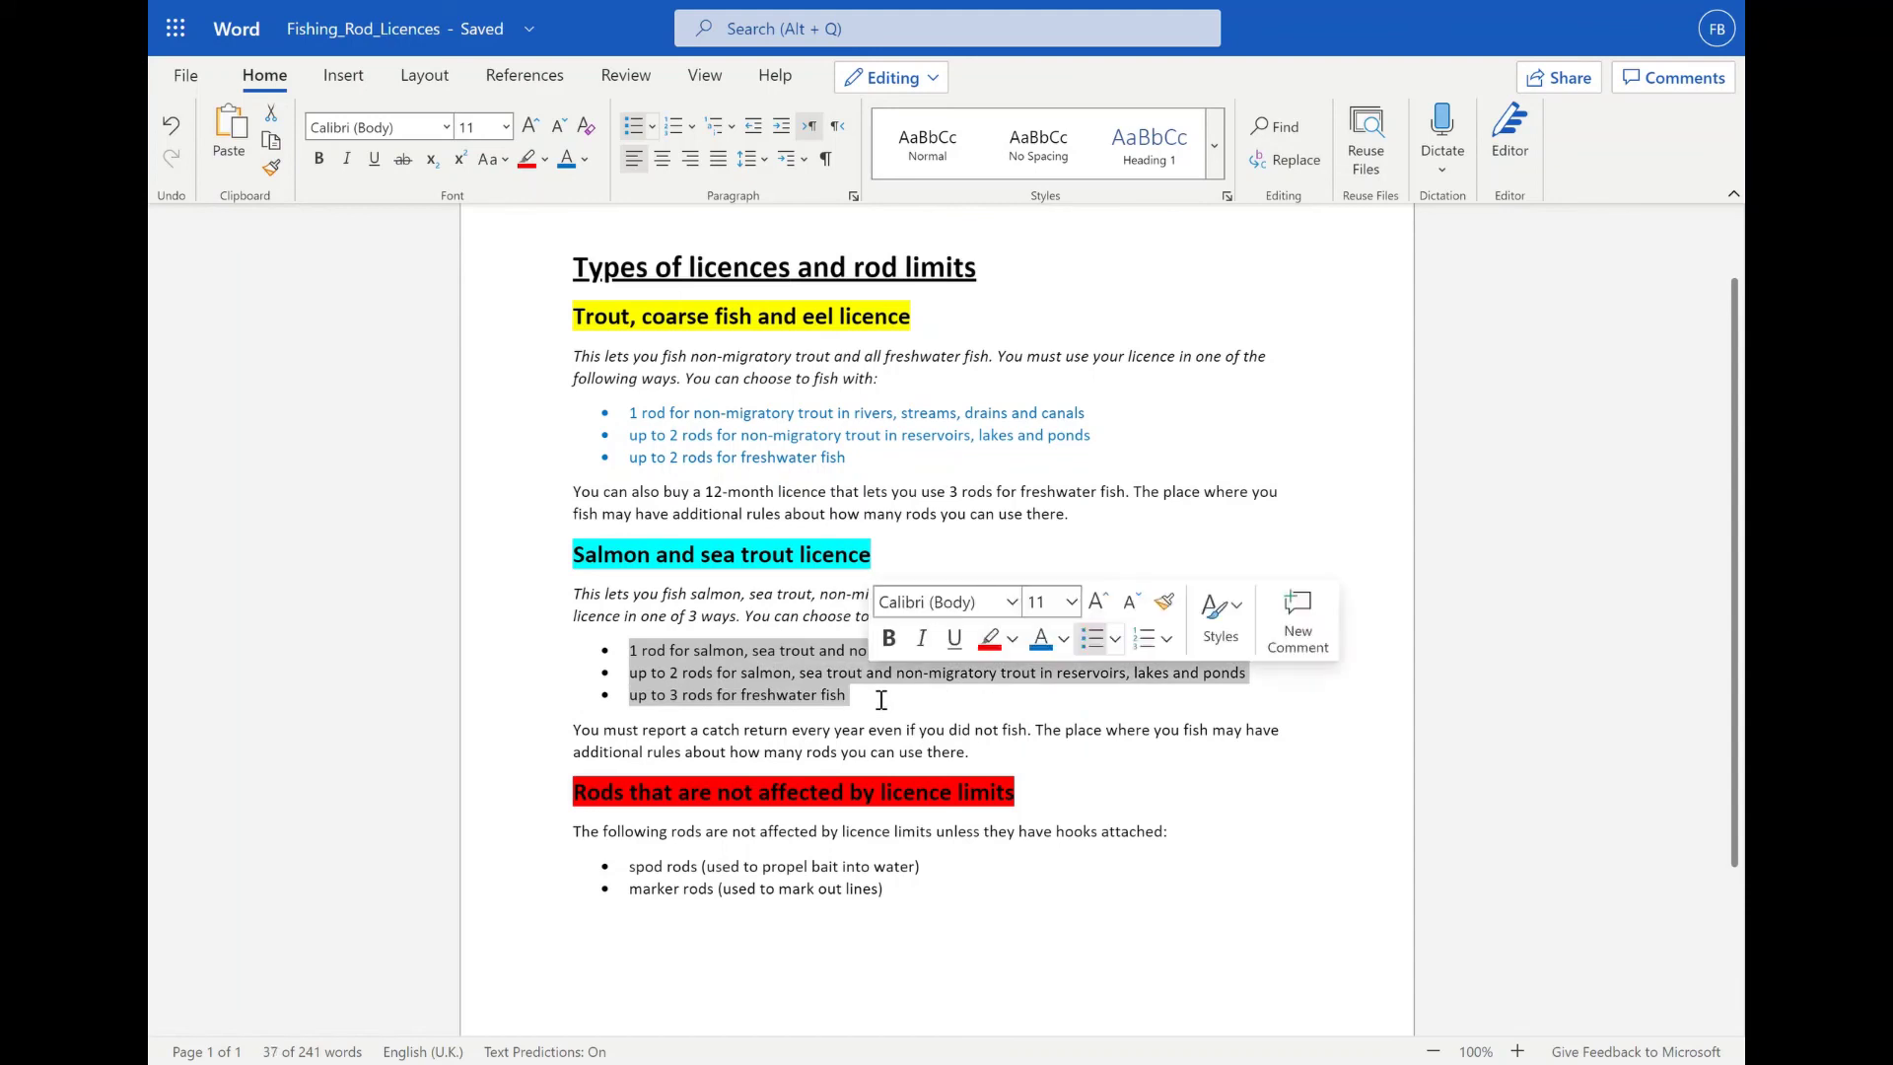
click(566, 161)
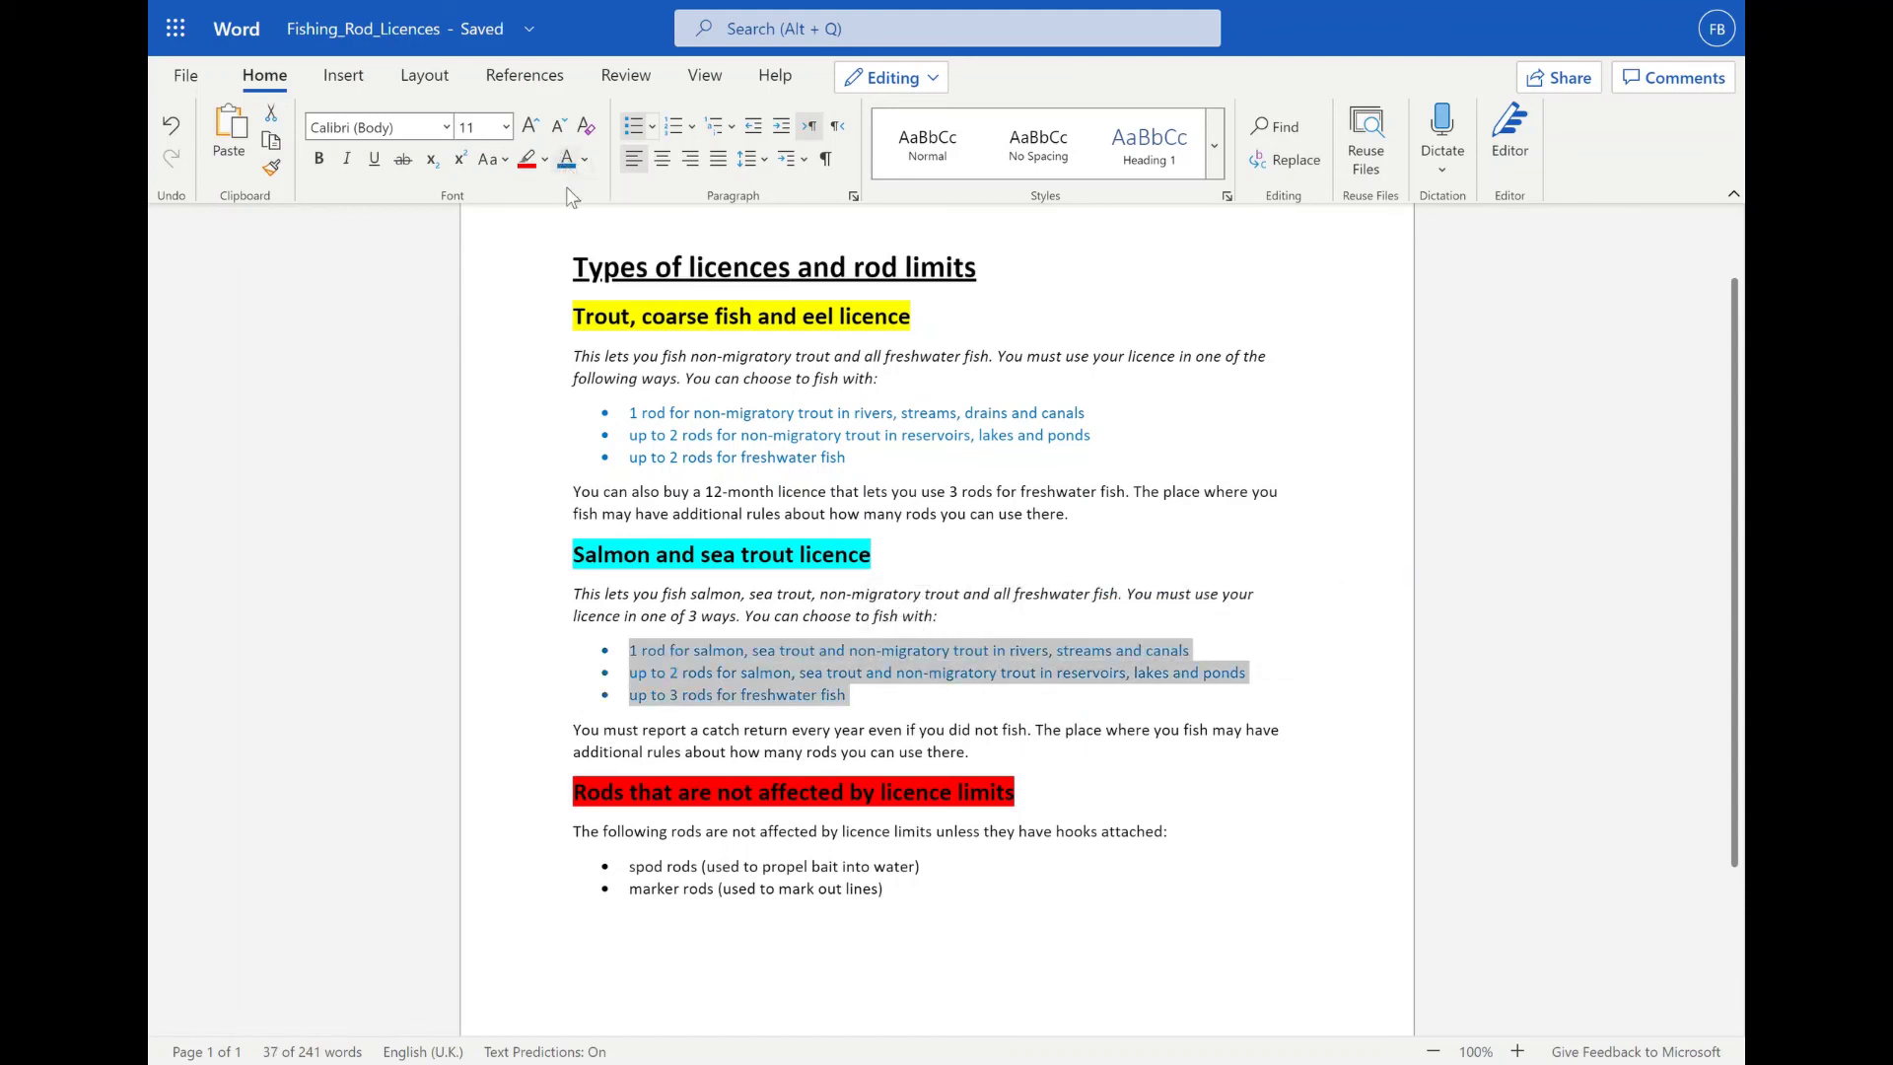
click(679, 498)
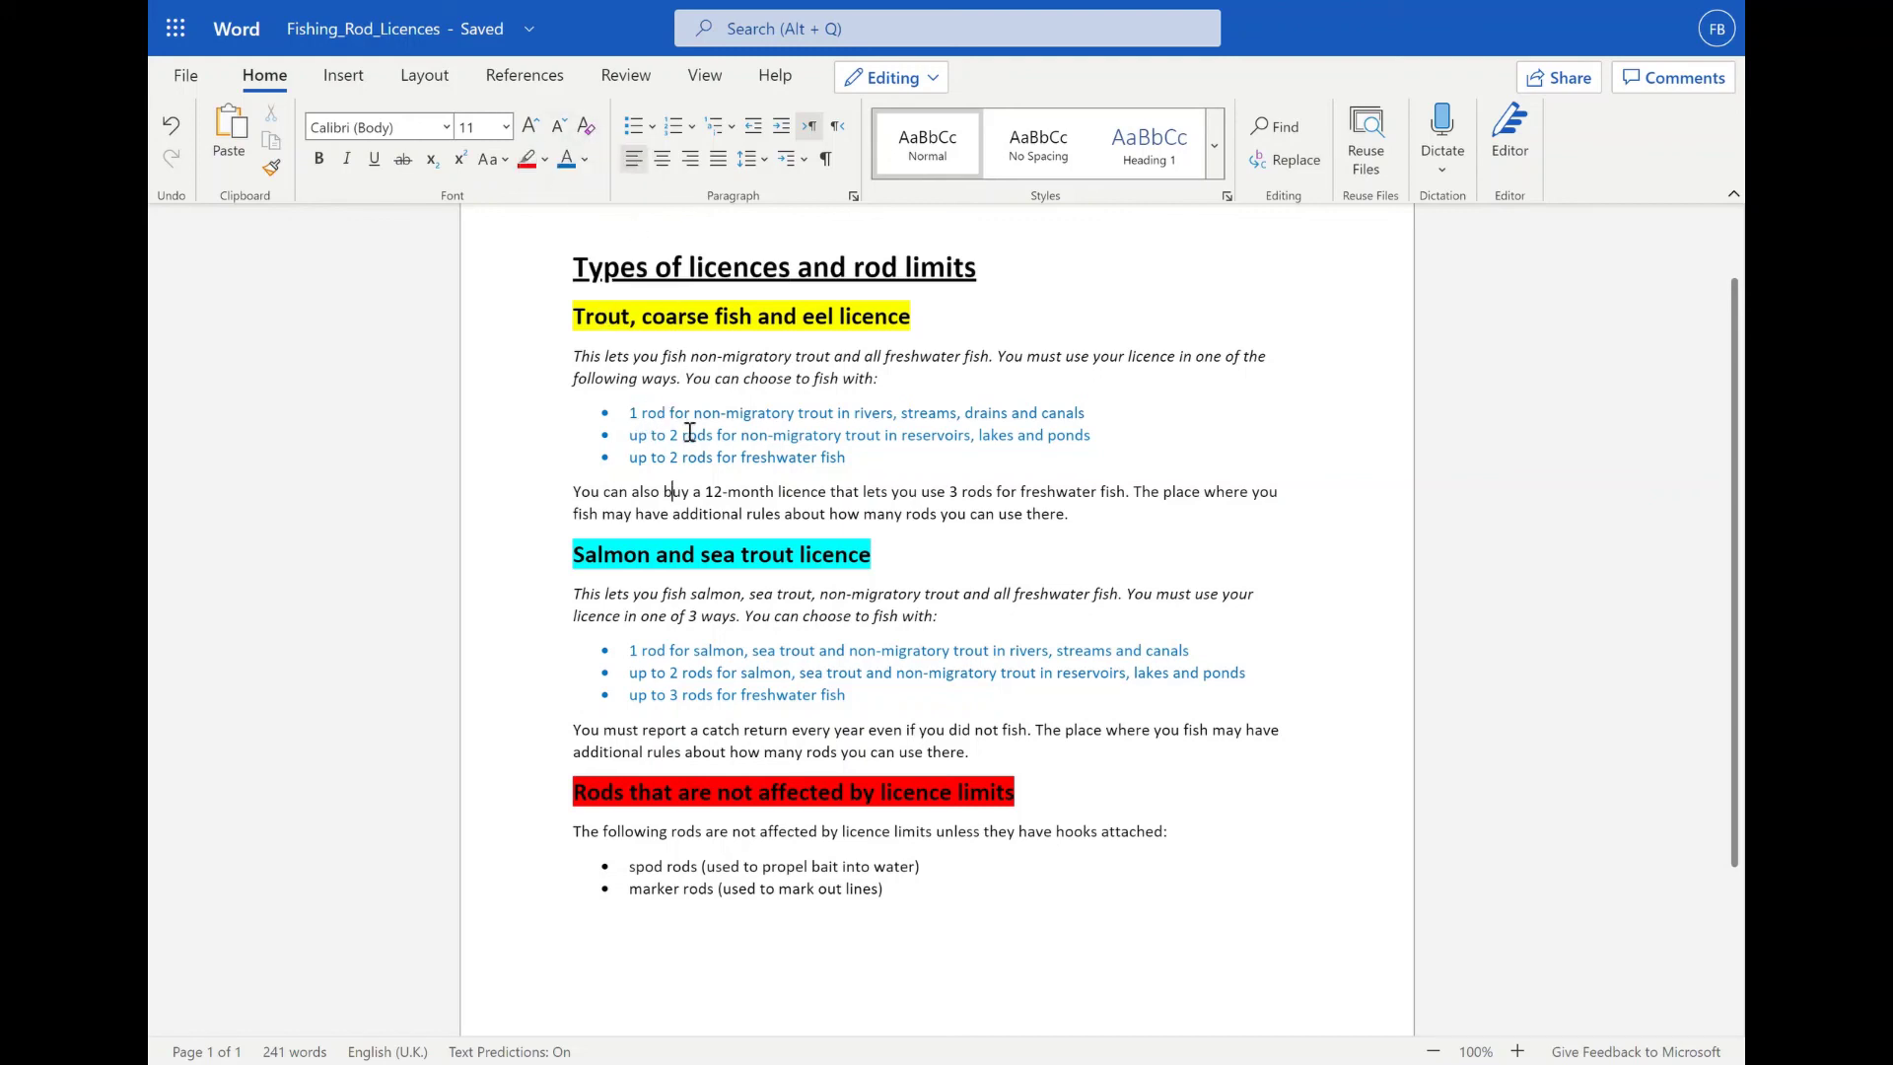
Select all text with Ctrl+A and switch its font to Times New Roman.
click(603, 287)
key(ctrl+a)
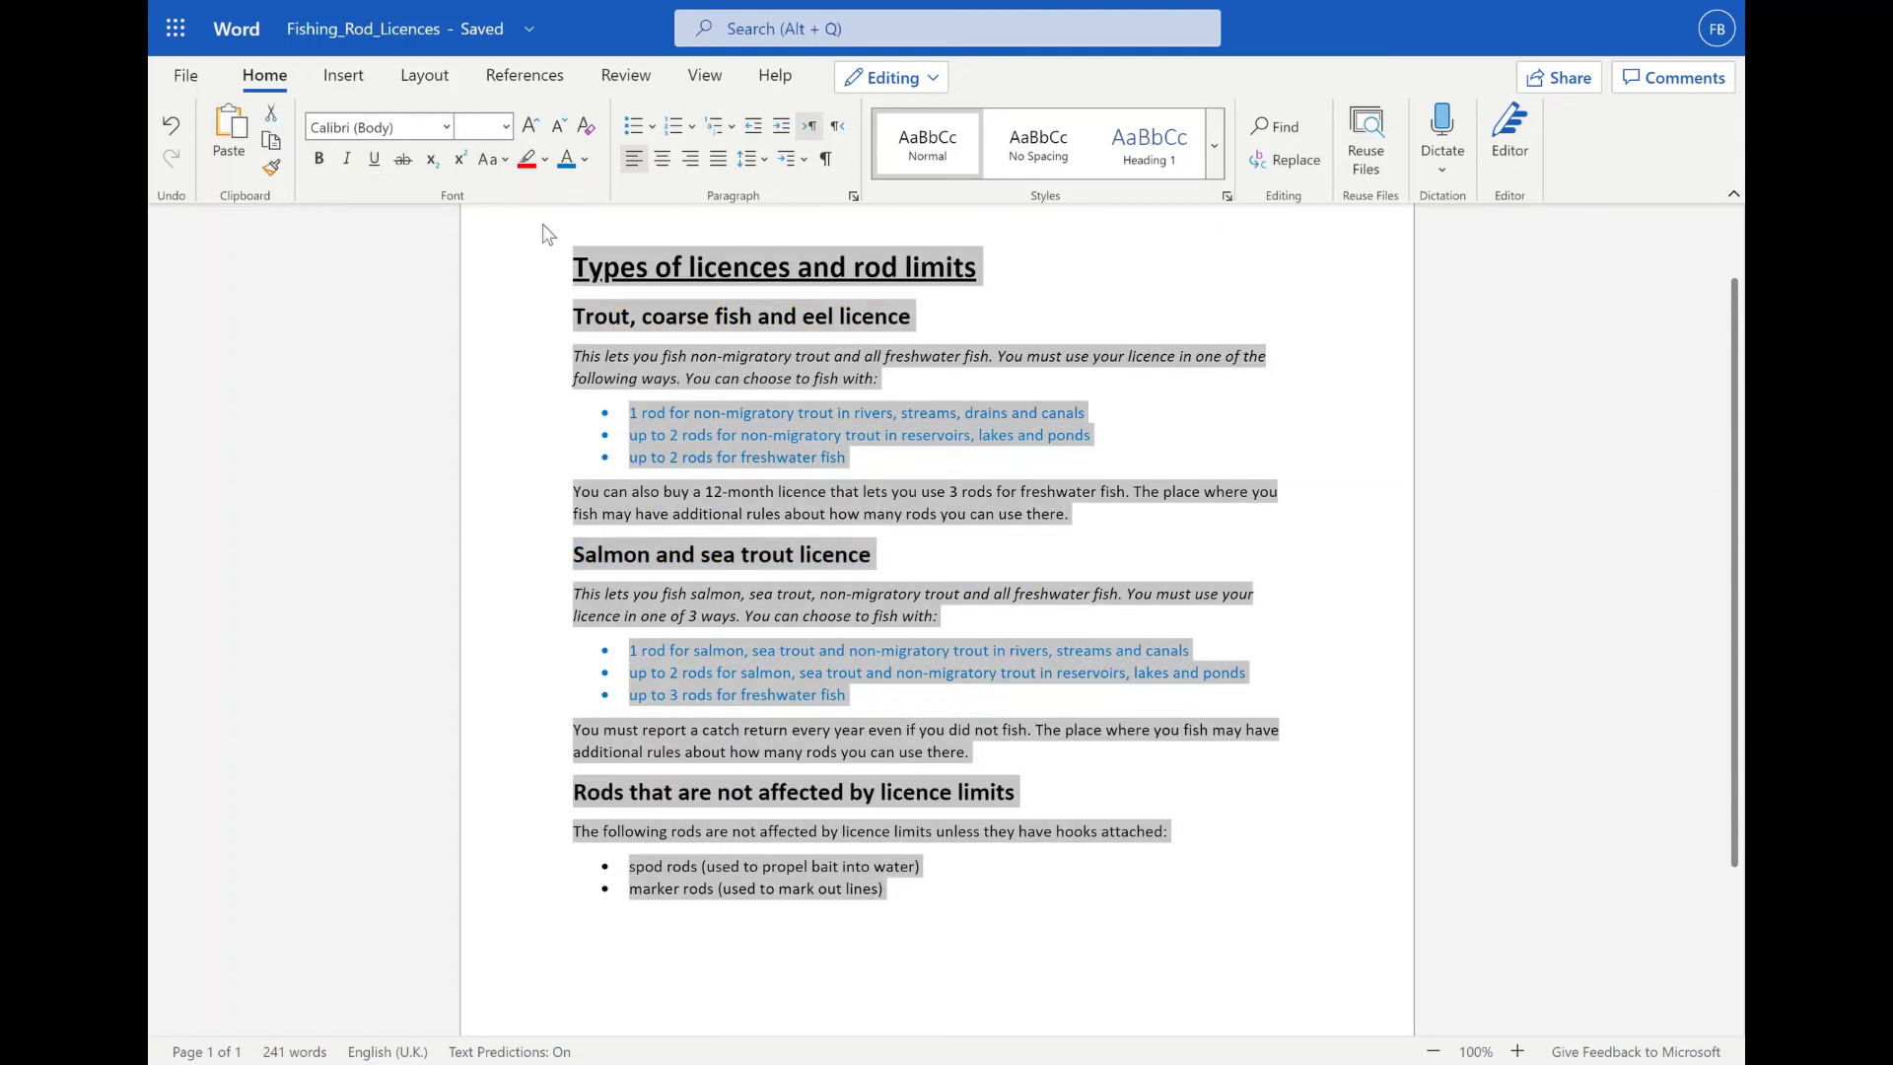
click(447, 128)
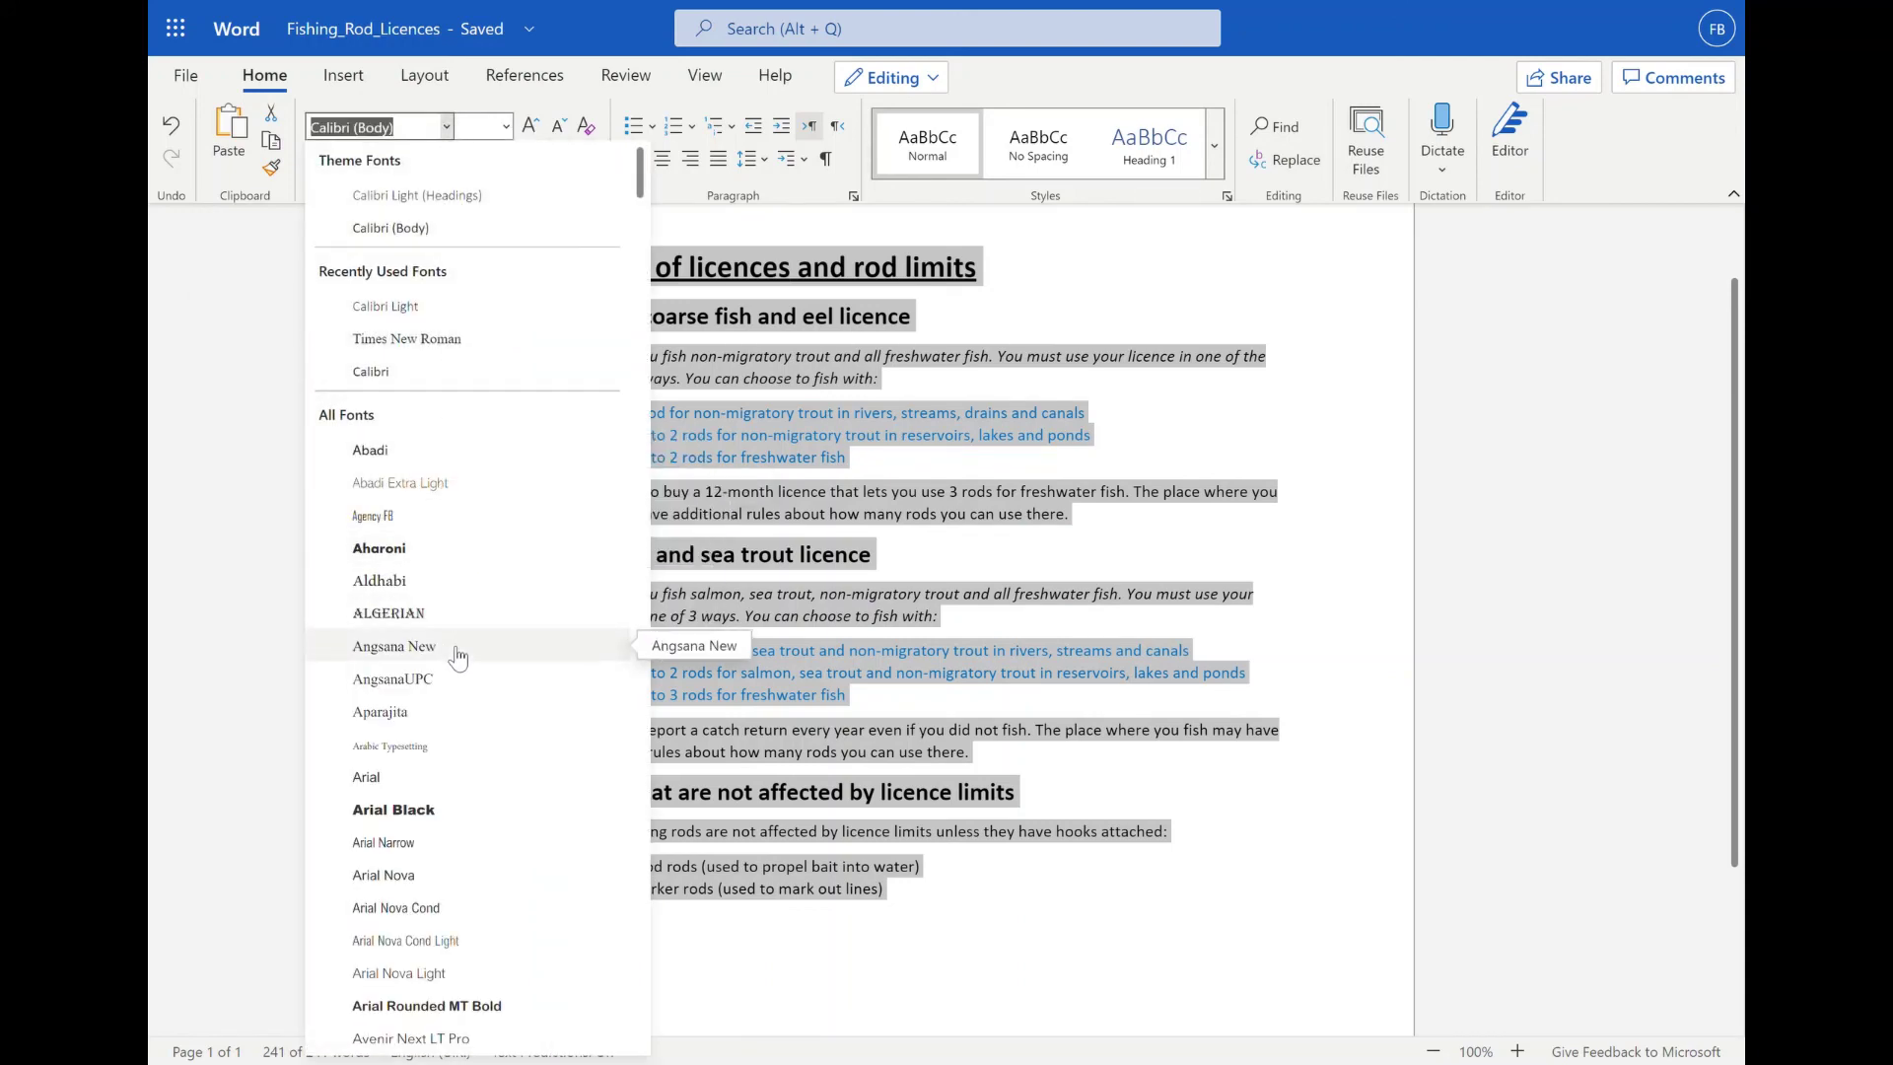
scroll(458, 656, down, 3)
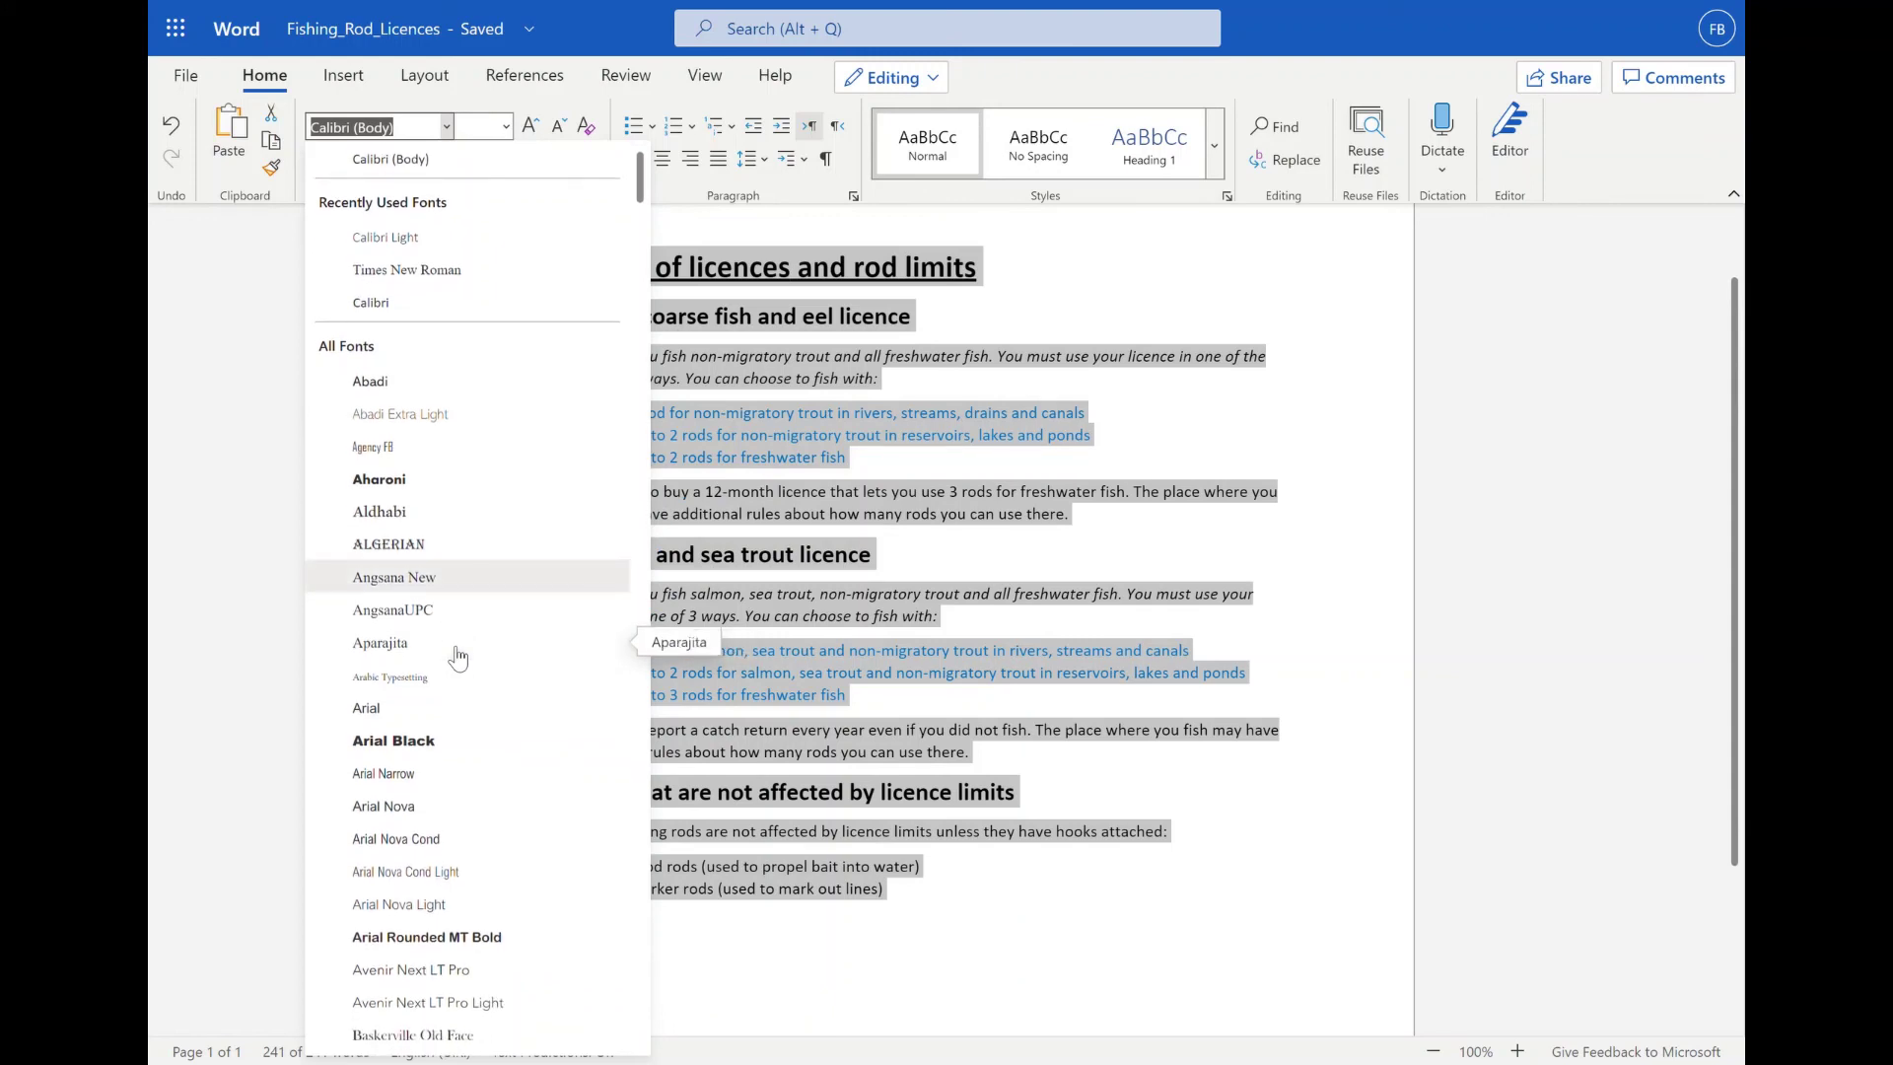
scroll(458, 657, down, 6)
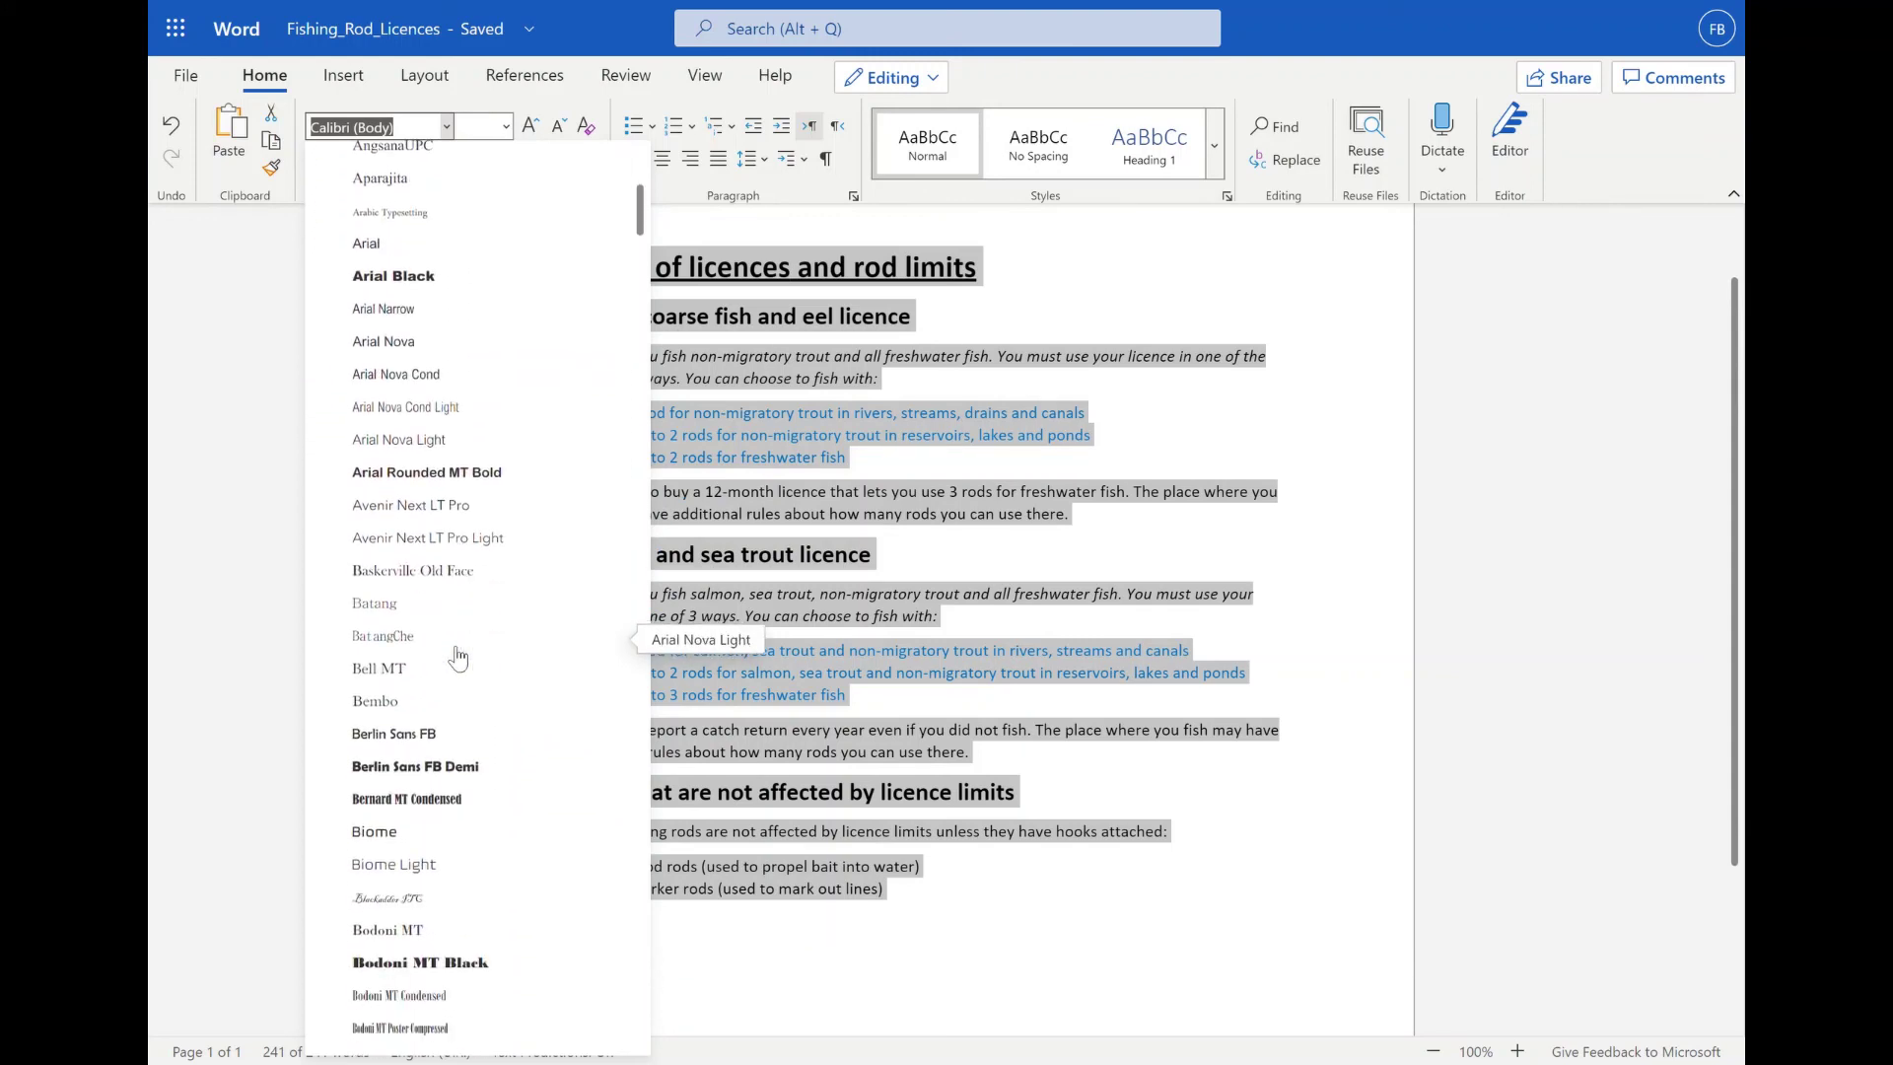
scroll(457, 657, up, 9)
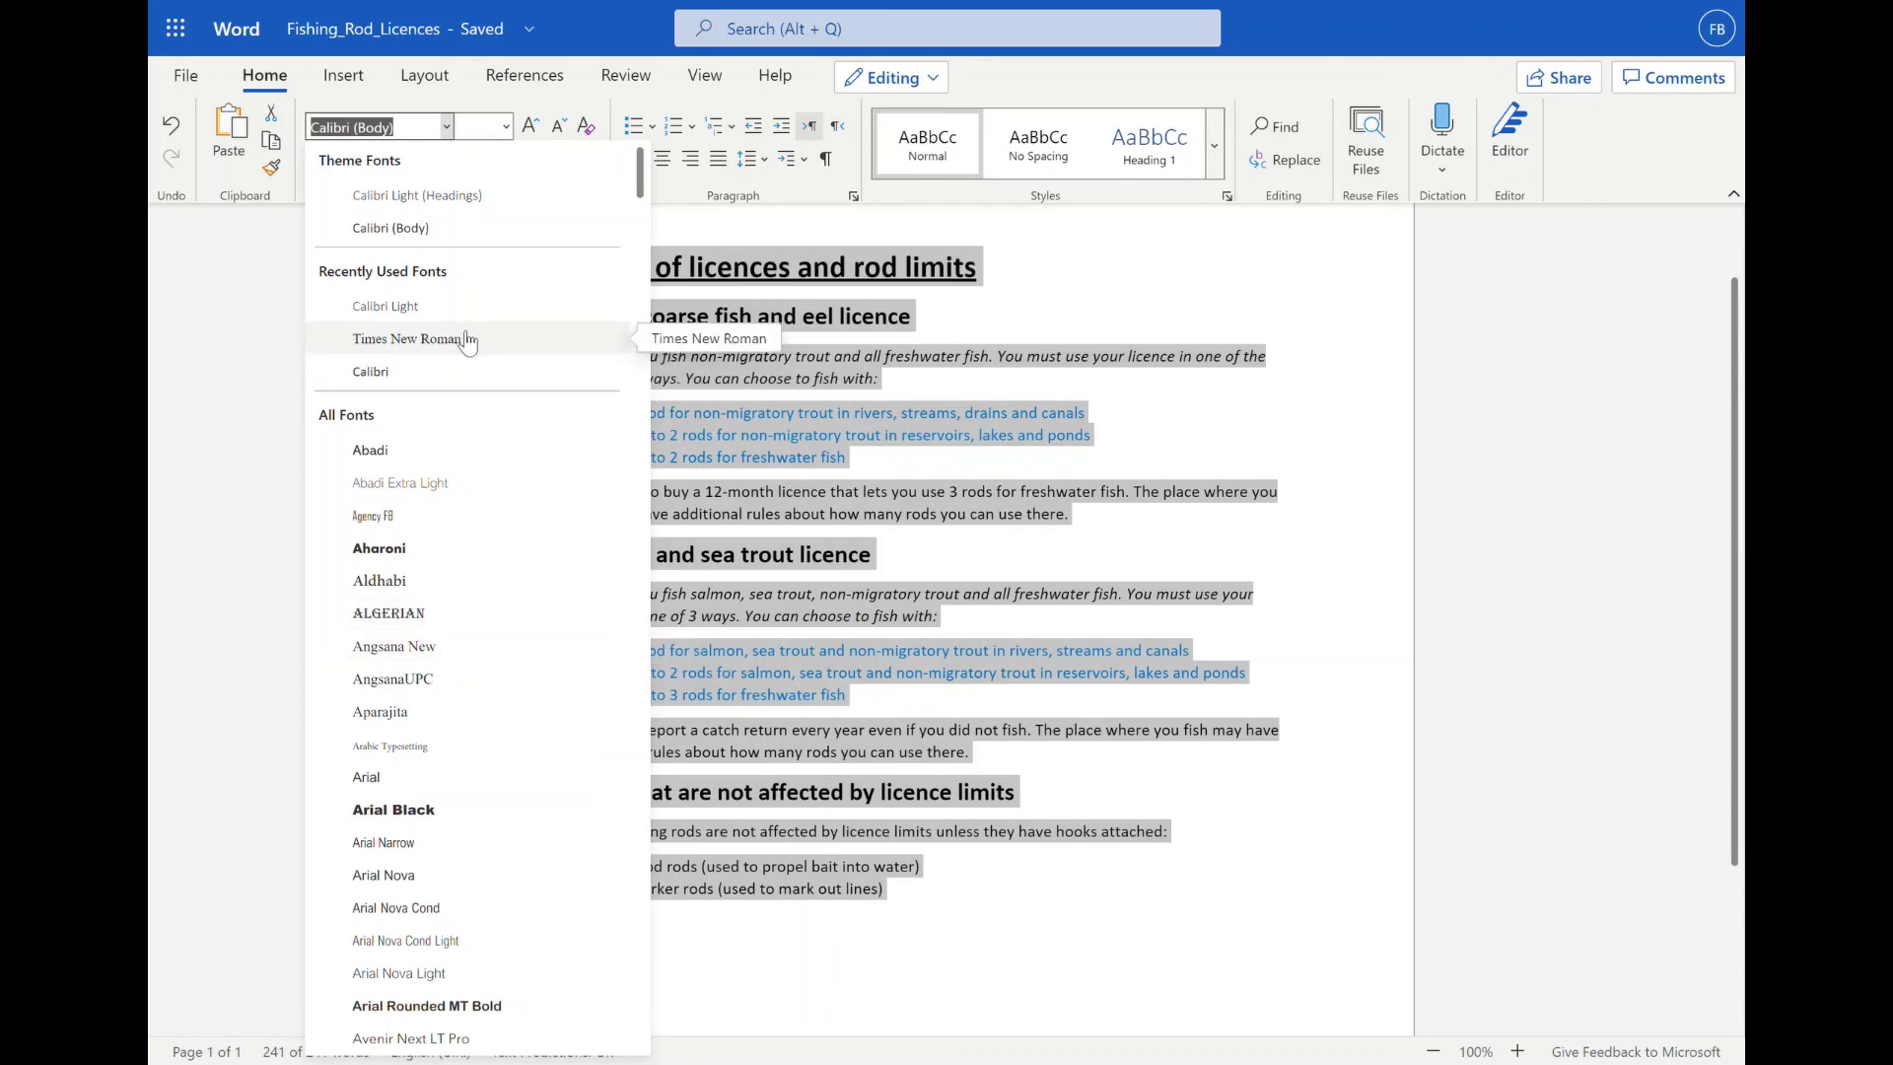
click(457, 338)
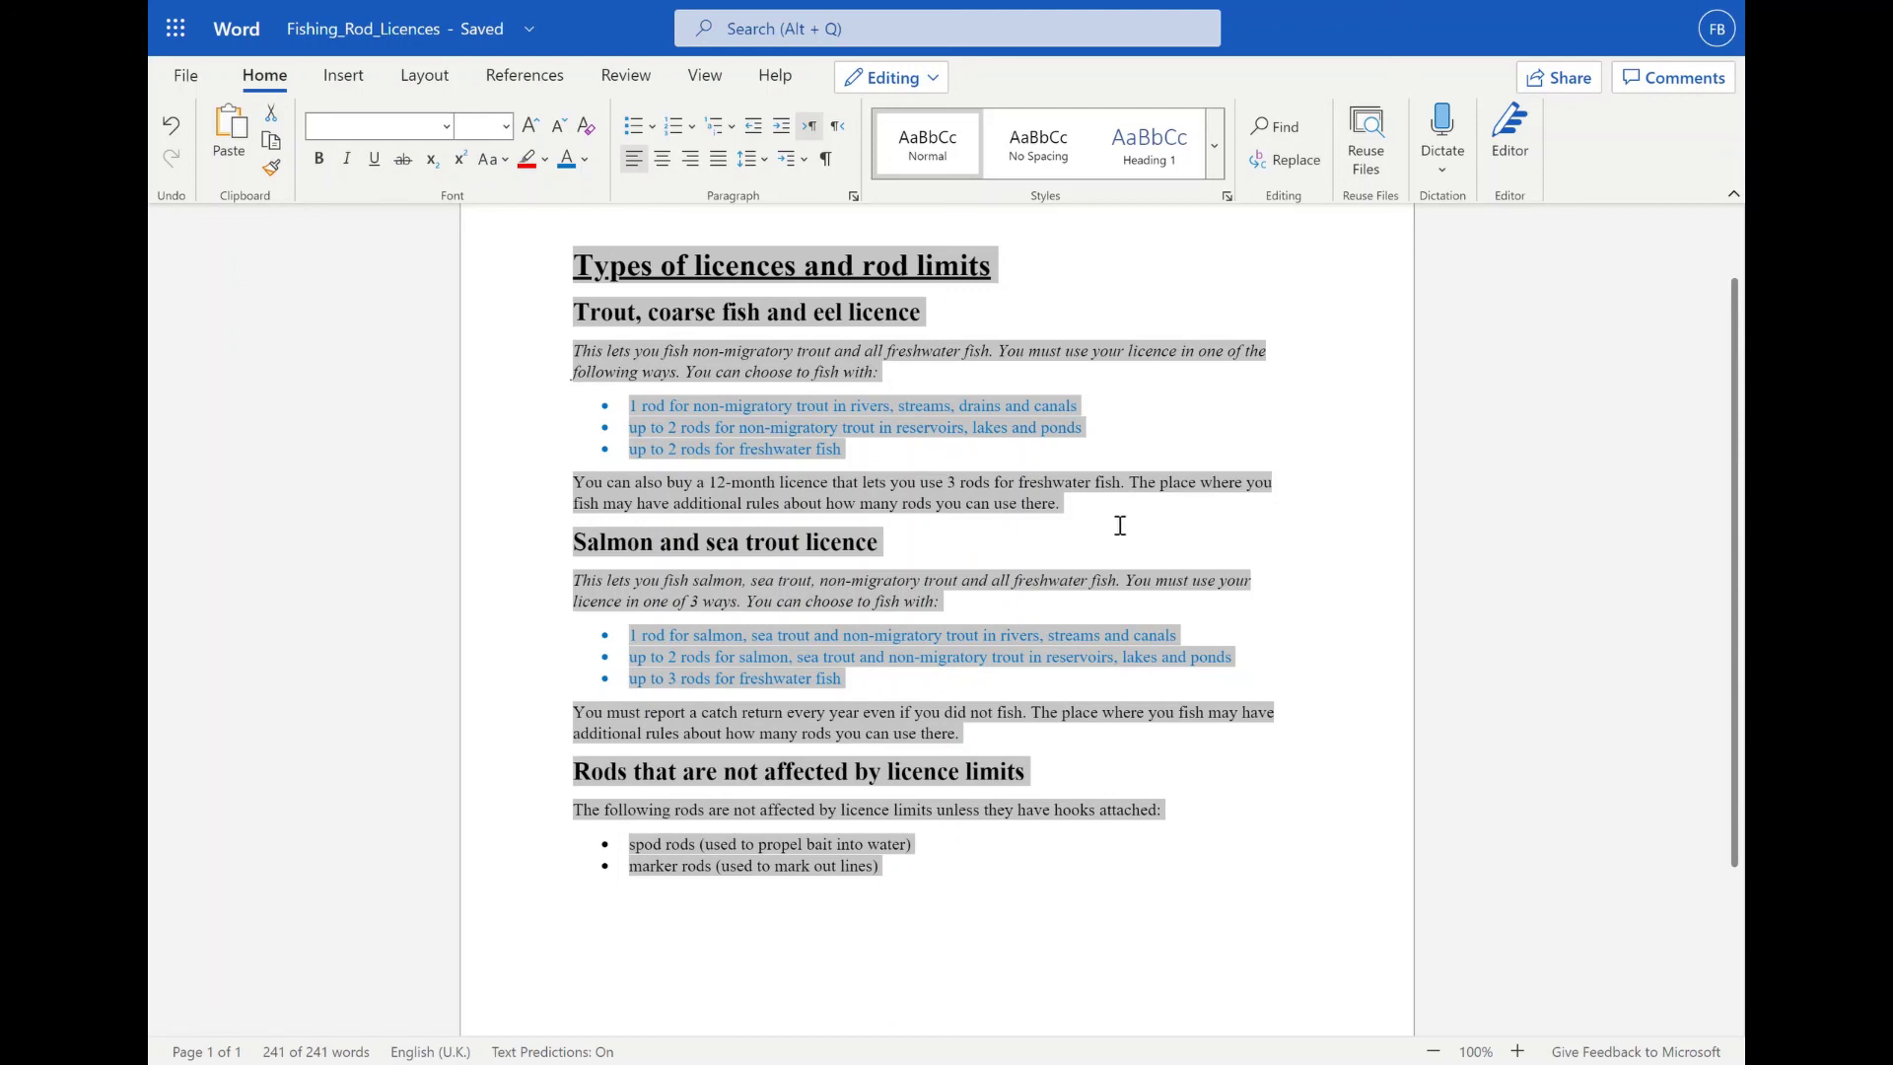
scroll(1120, 525, up, 1)
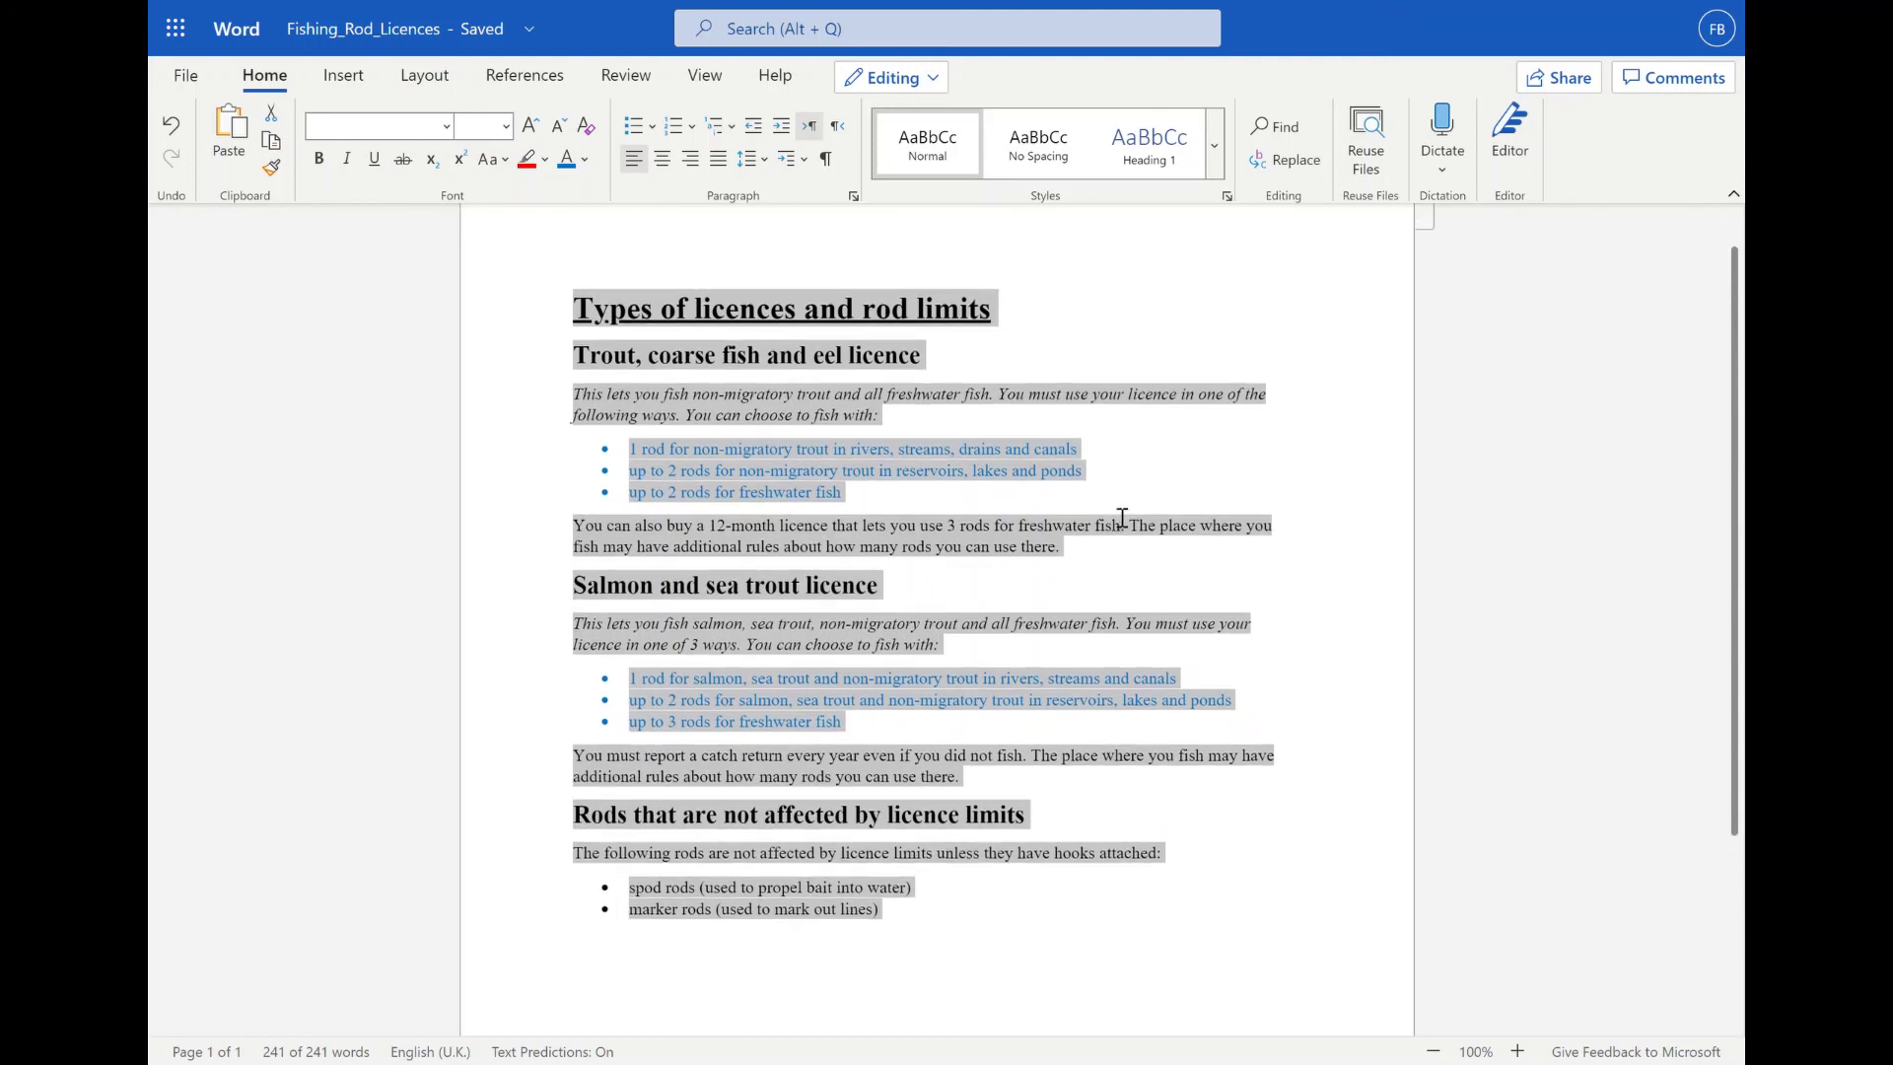
click(1122, 517)
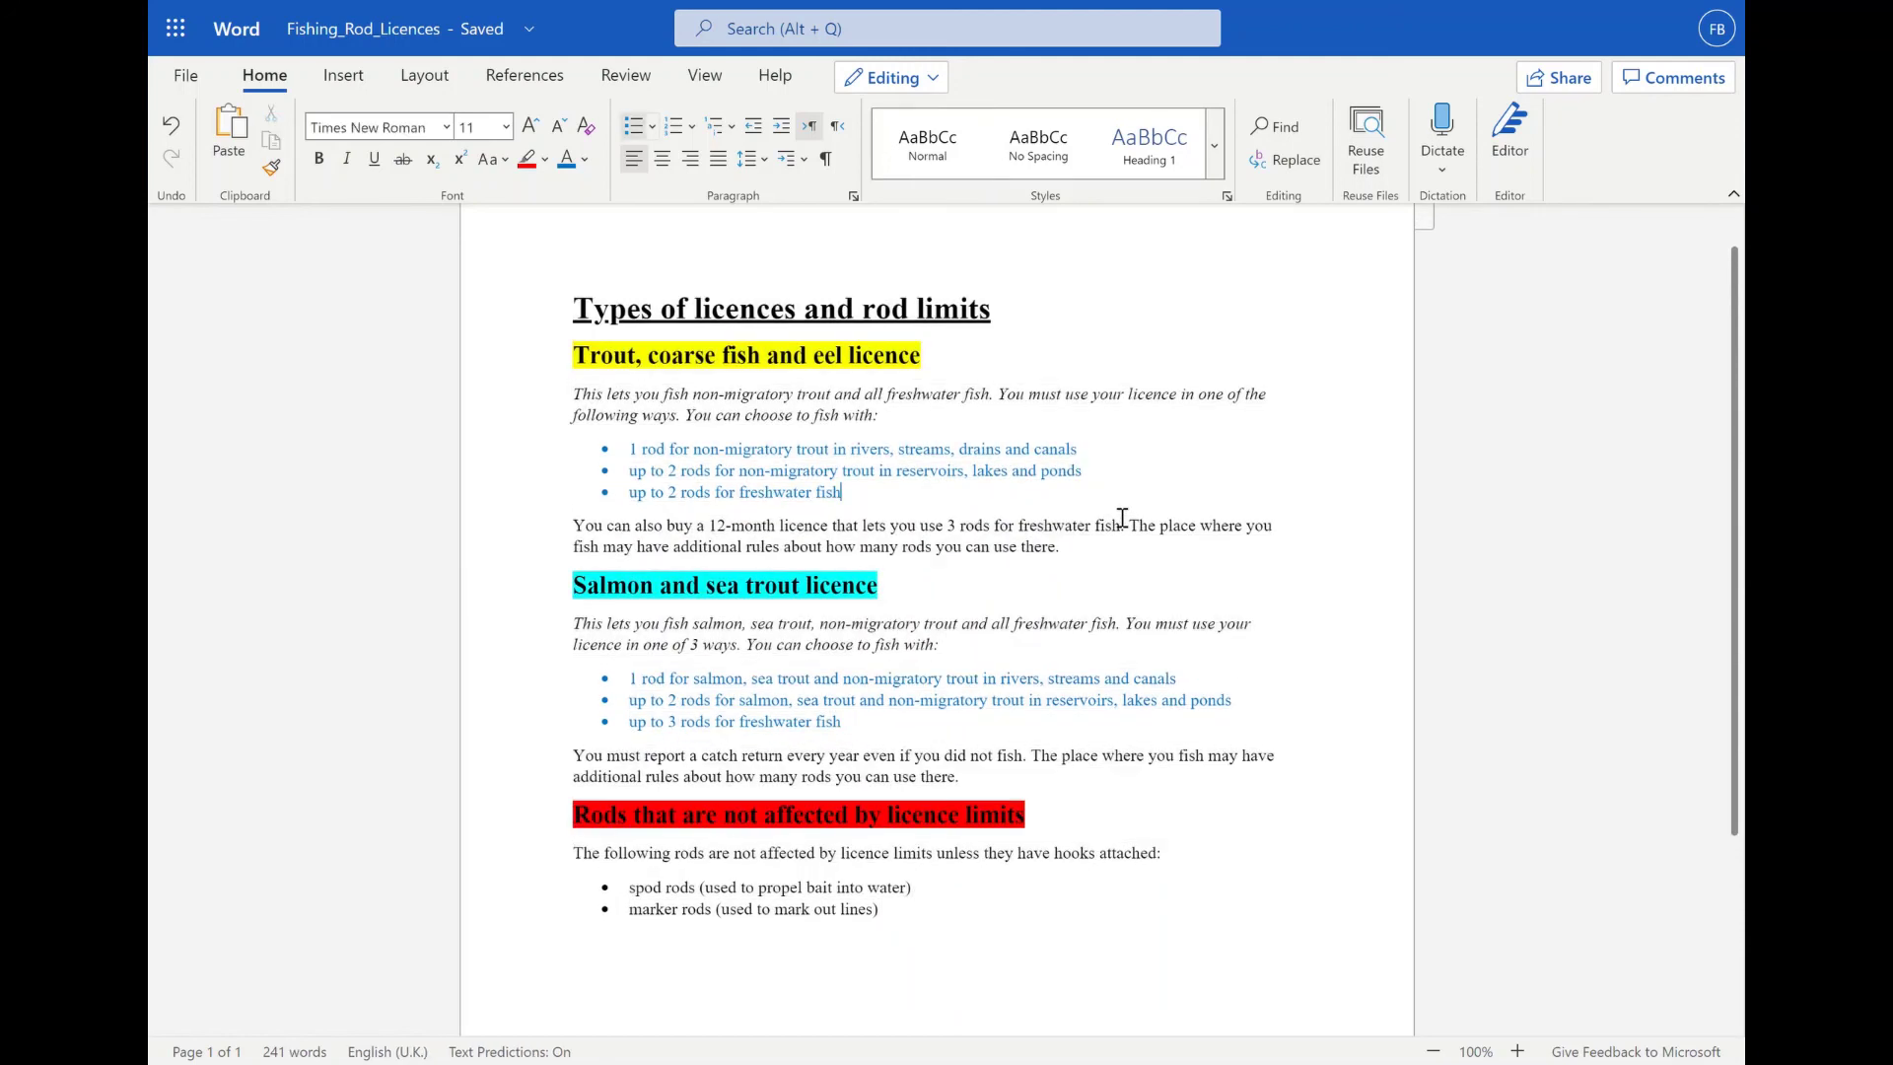